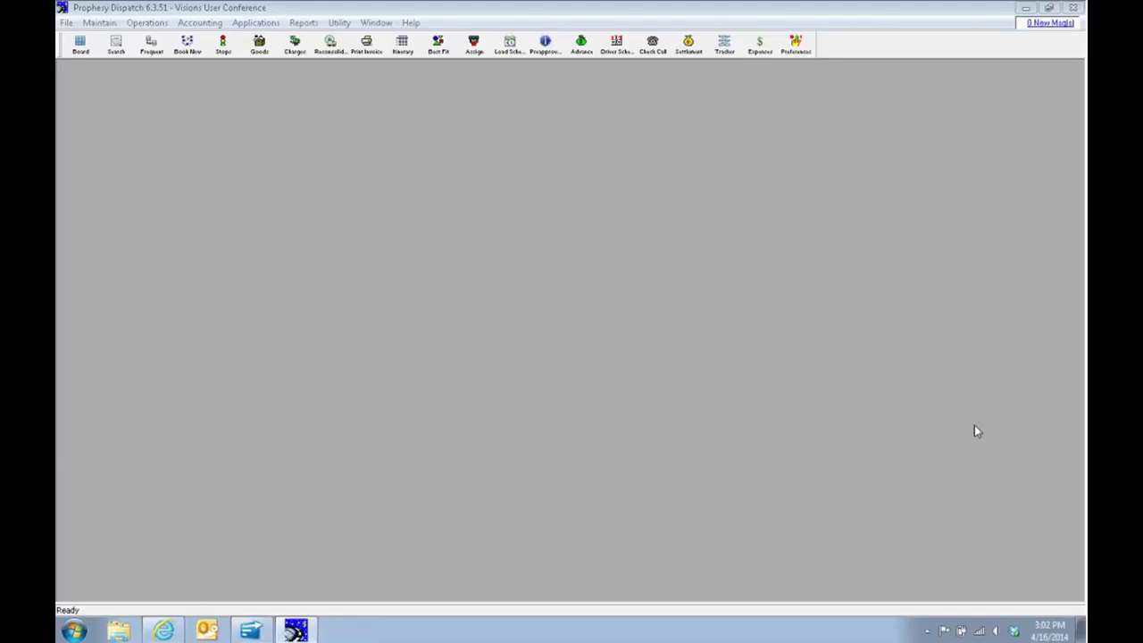
- Open Print / Post Freight Bills and select invoice 1112 in the invoice list
{"action": "left_click", "coordinate": [200, 23]}
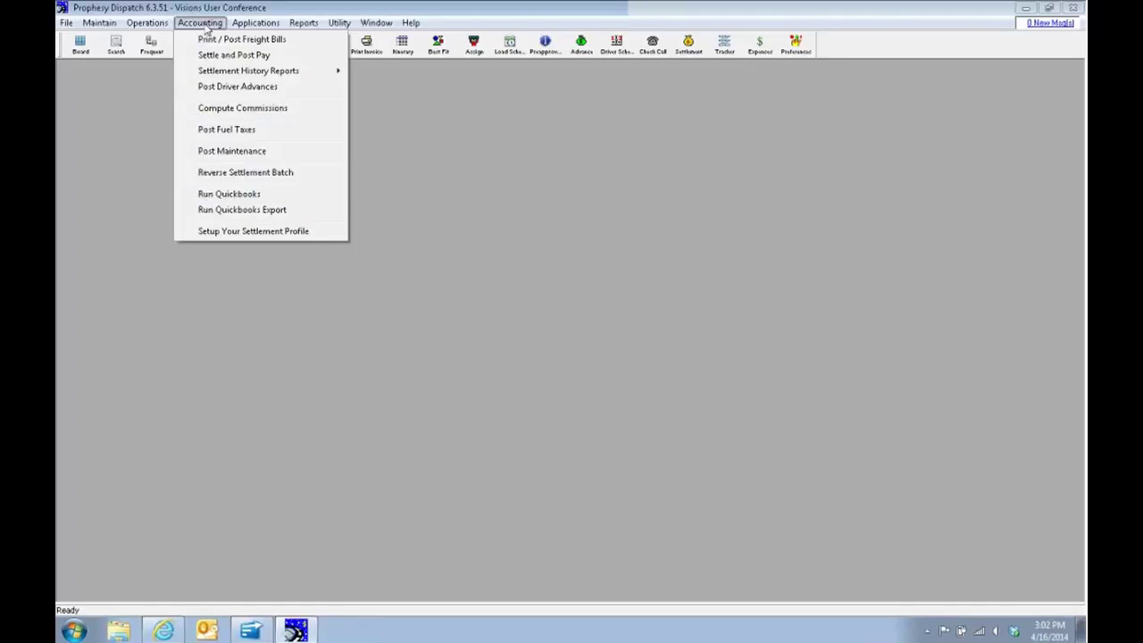
{"action": "left_click", "coordinate": [304, 45]}
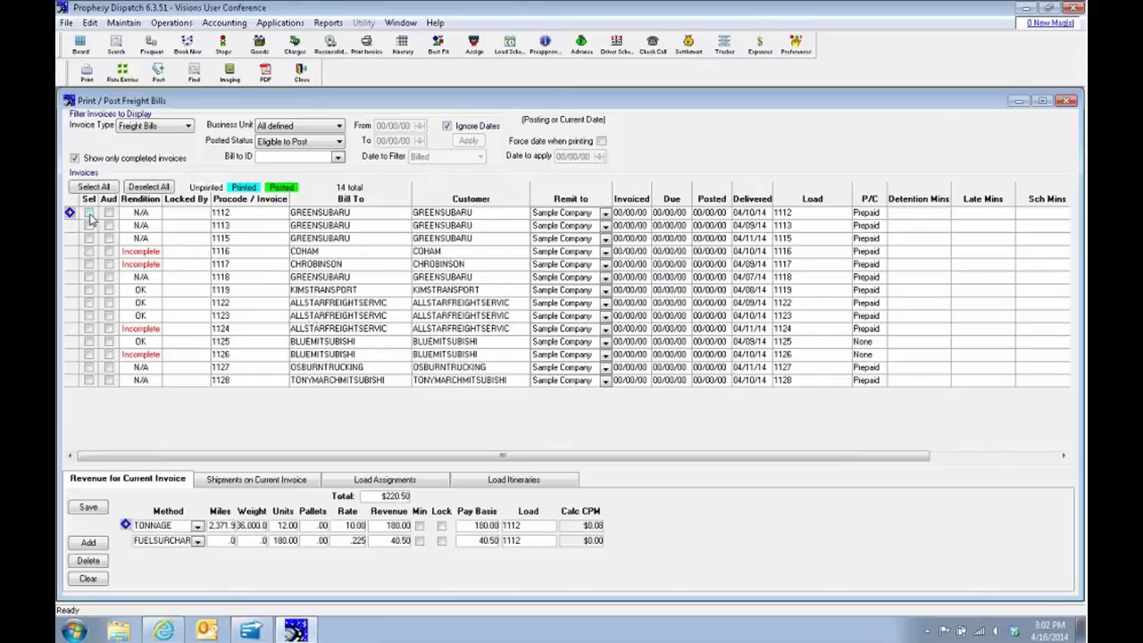
{"action": "left_click", "coordinate": [88, 212]}
- Review invoice 1112's shipments, load assignments and load itineraries, and return to its revenue details
{"action": "left_click", "coordinate": [243, 482]}
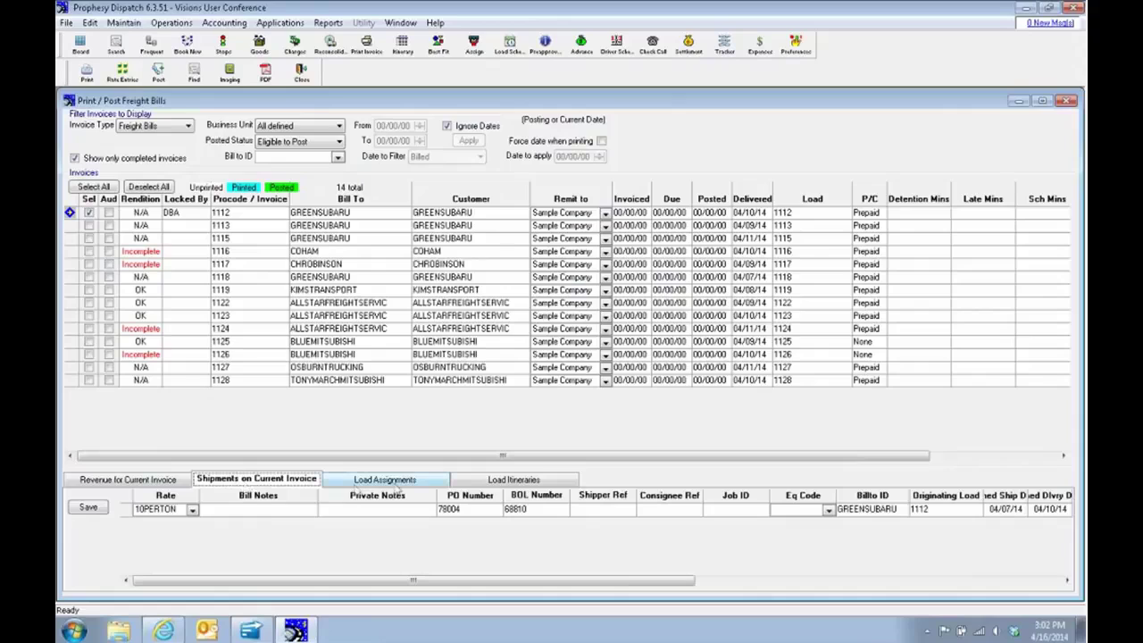
{"action": "left_click", "coordinate": [397, 483]}
{"action": "left_click", "coordinate": [540, 485]}
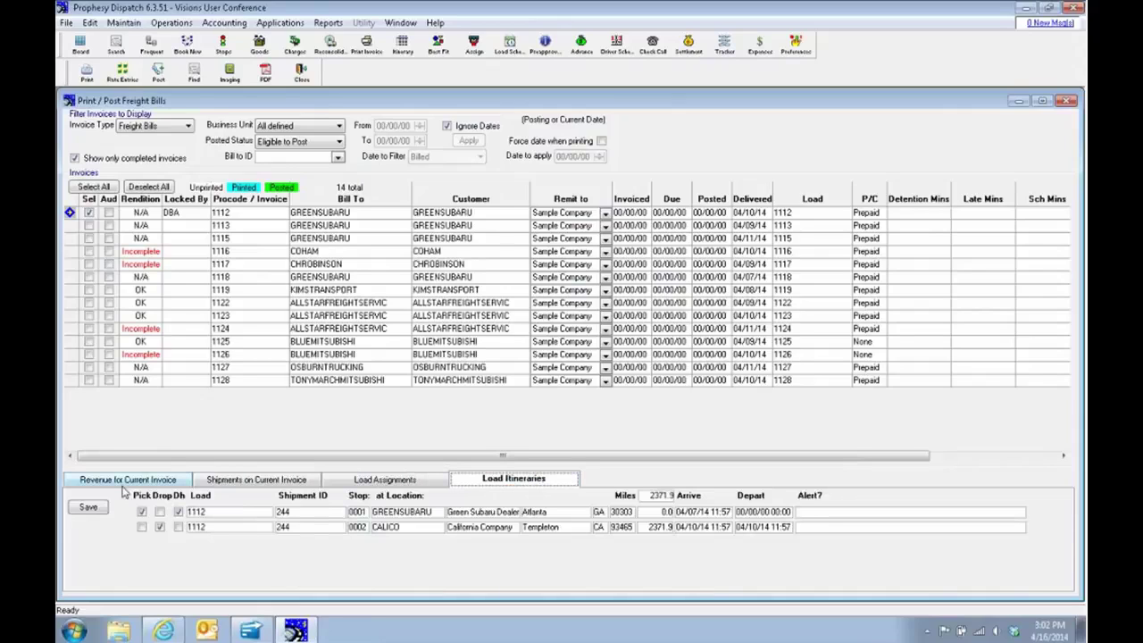
{"action": "left_click", "coordinate": [124, 481]}
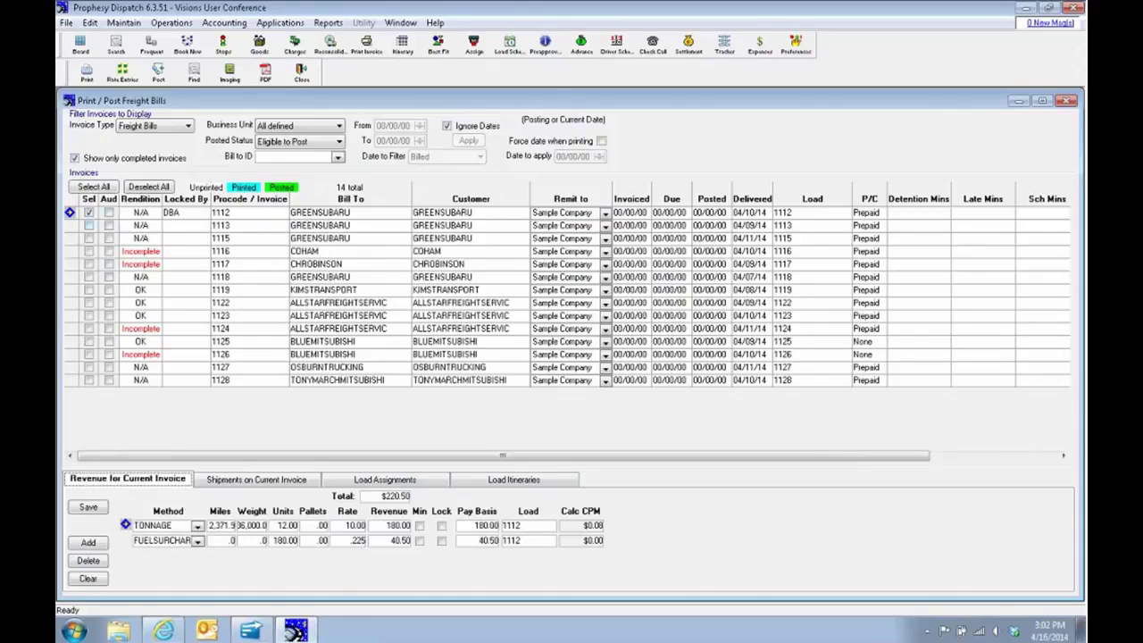
- Select invoice 1113 and set the rate of its LOADEDMILES revenue line to 2.5
{"action": "left_click", "coordinate": [88, 226]}
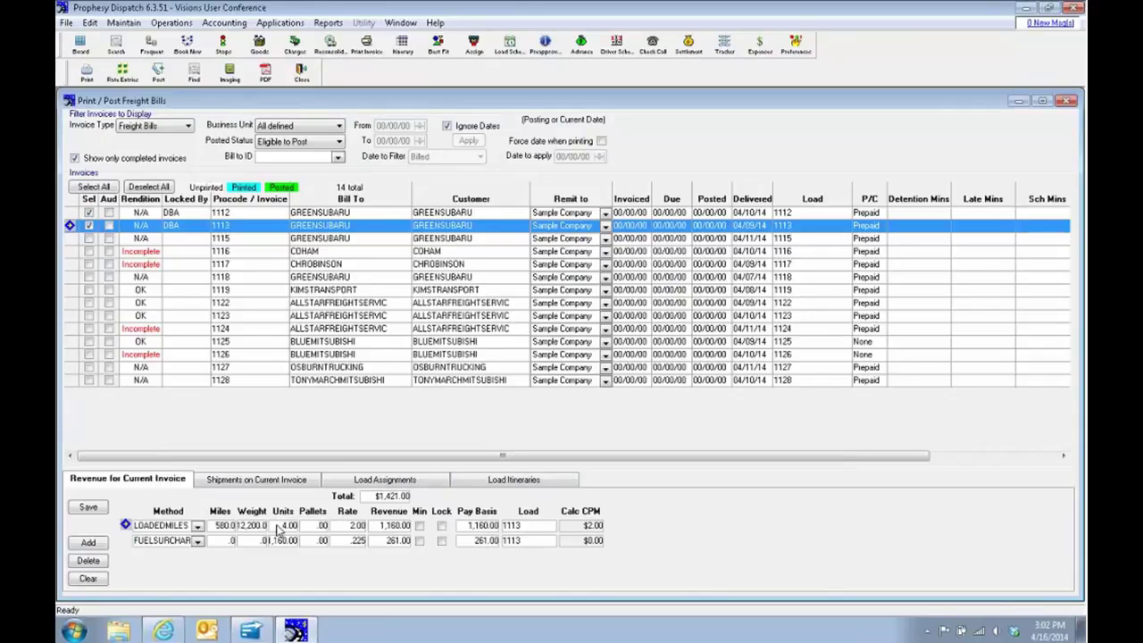
{"action": "left_click", "coordinate": [356, 526]}
{"action": "type", "text": "2.5"}
- Add a DETENTION charge with 1.50 units to invoice 1113 and save the revenue lines
{"action": "left_click", "coordinate": [87, 545]}
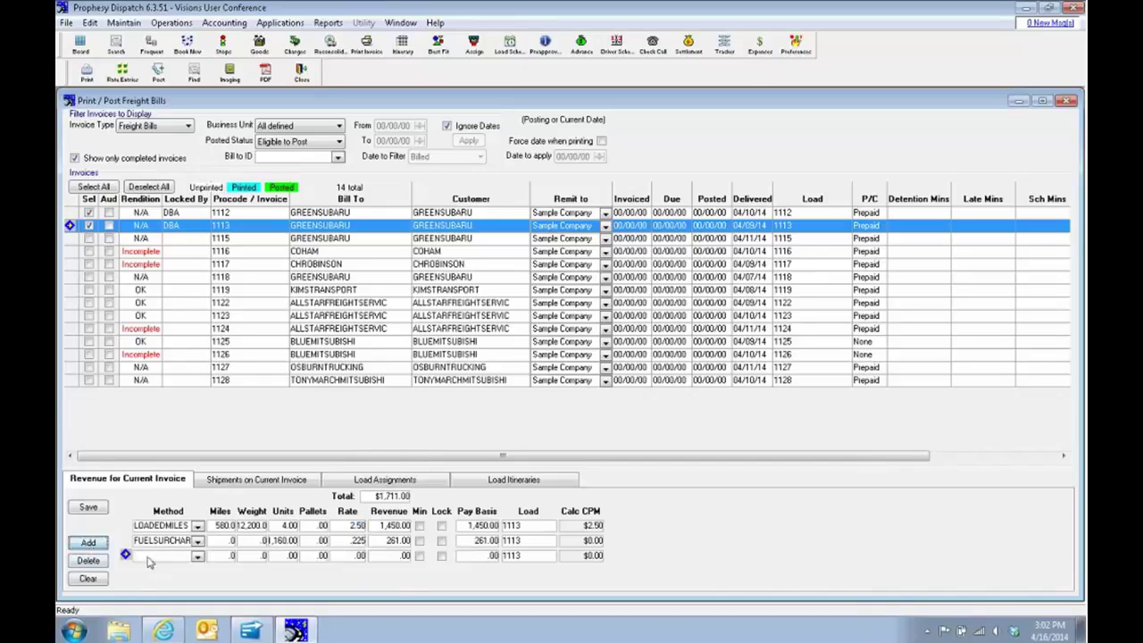
{"action": "type", "text": "d"}
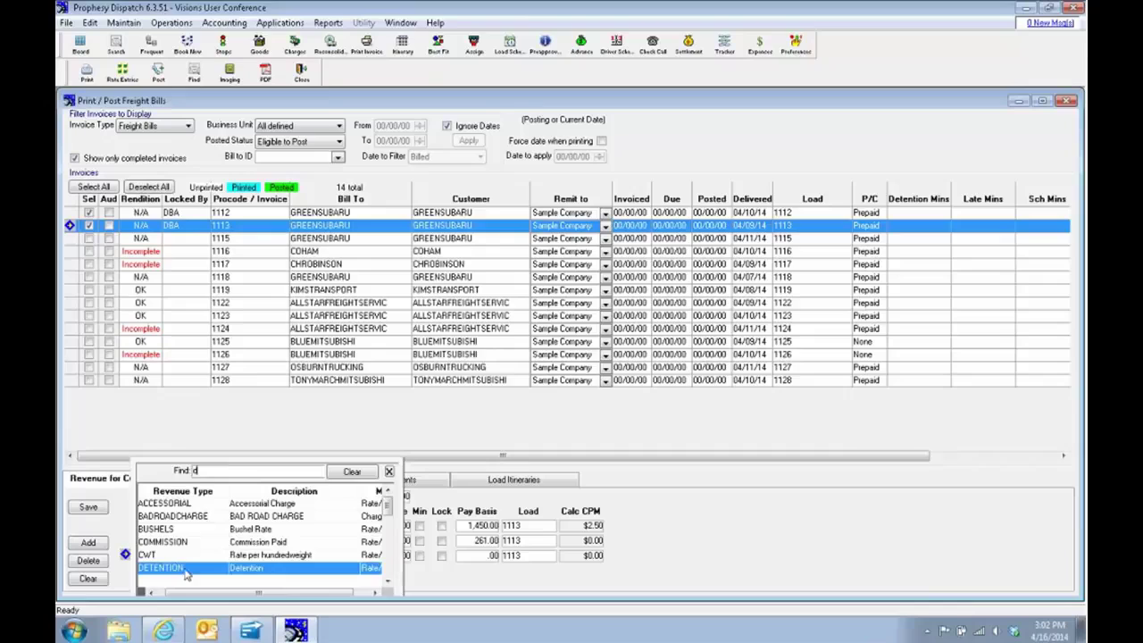
{"action": "double_click", "coordinate": [188, 569]}
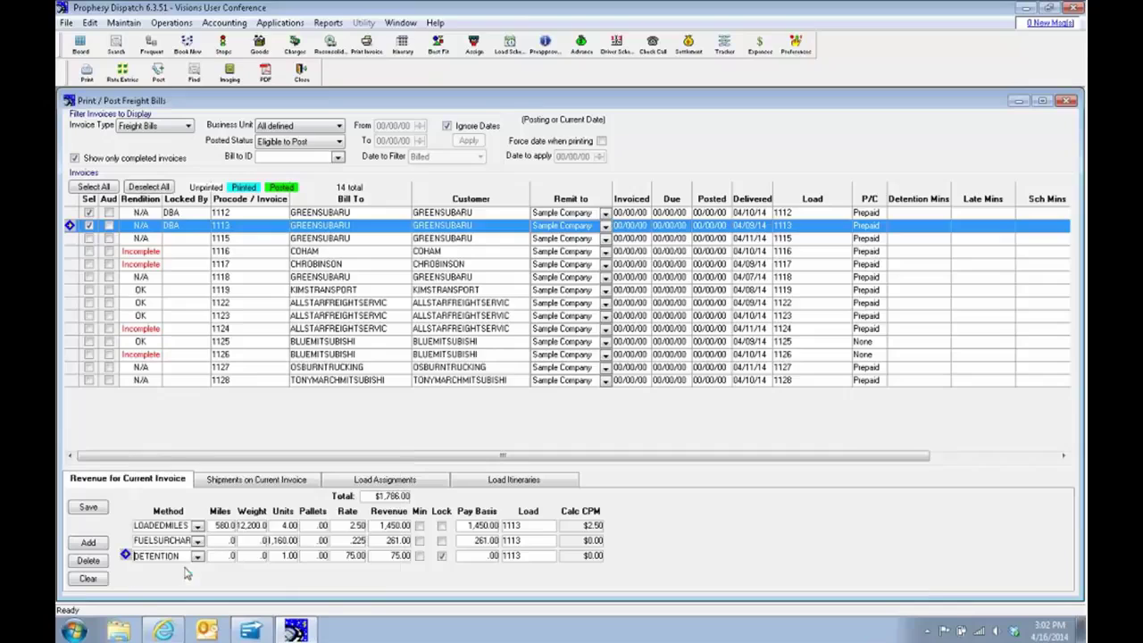
{"action": "left_click", "coordinate": [284, 555]}
{"action": "type", "text": "1.50"}
{"action": "key", "text": "Return"}
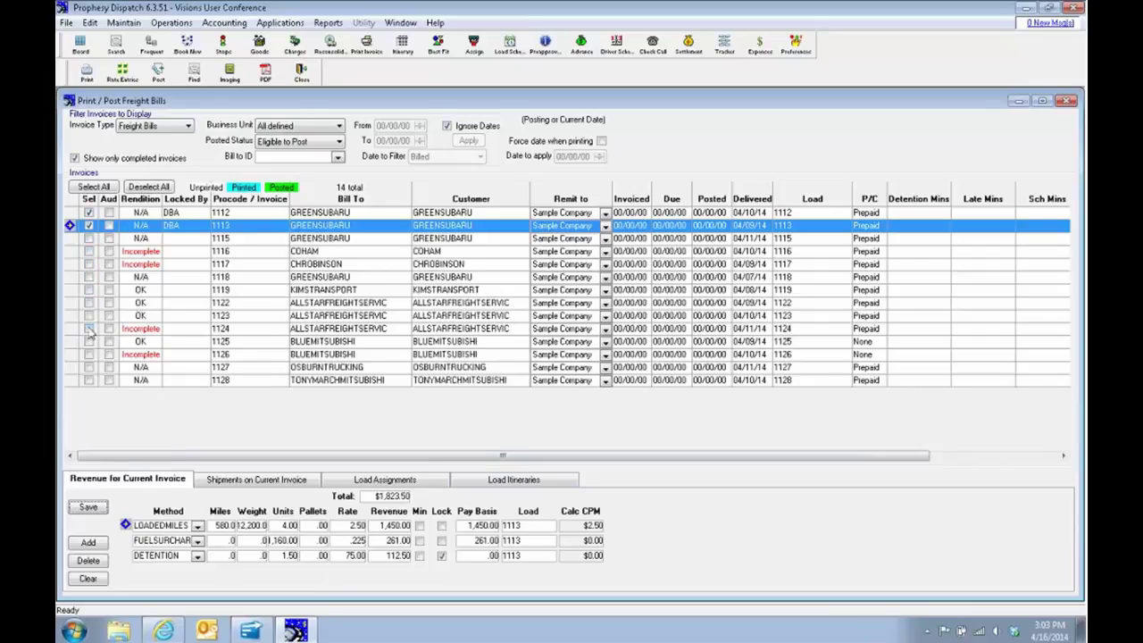
- Deselect invoices 1112 and 1113 and filter the invoice list to bill-to GREENSUBARU
{"action": "left_click", "coordinate": [90, 226]}
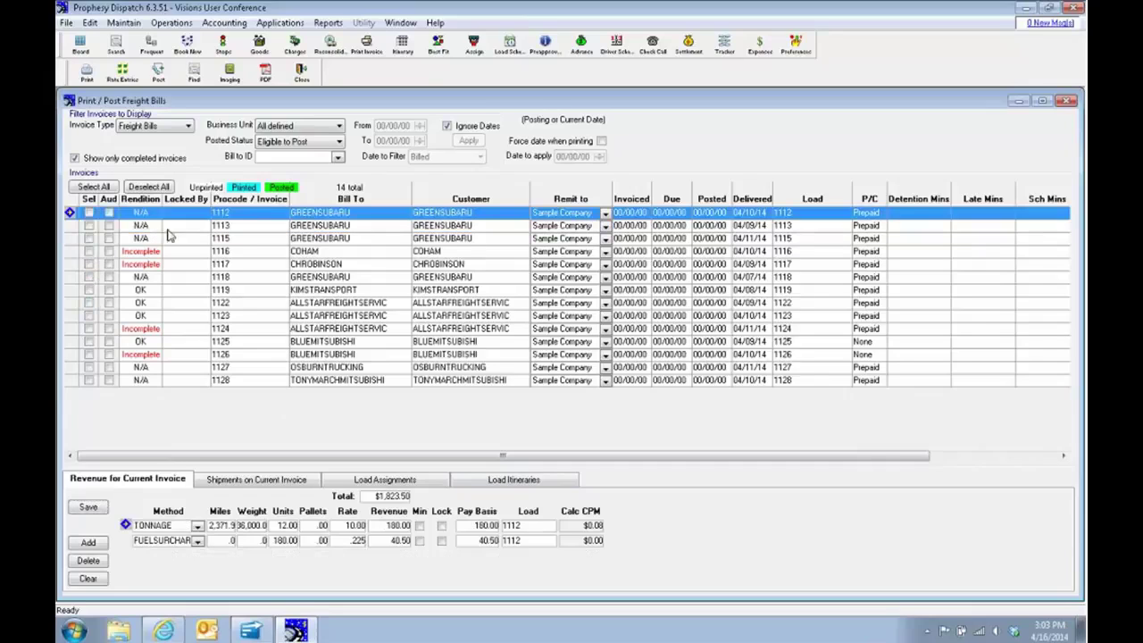
{"action": "left_click", "coordinate": [338, 157]}
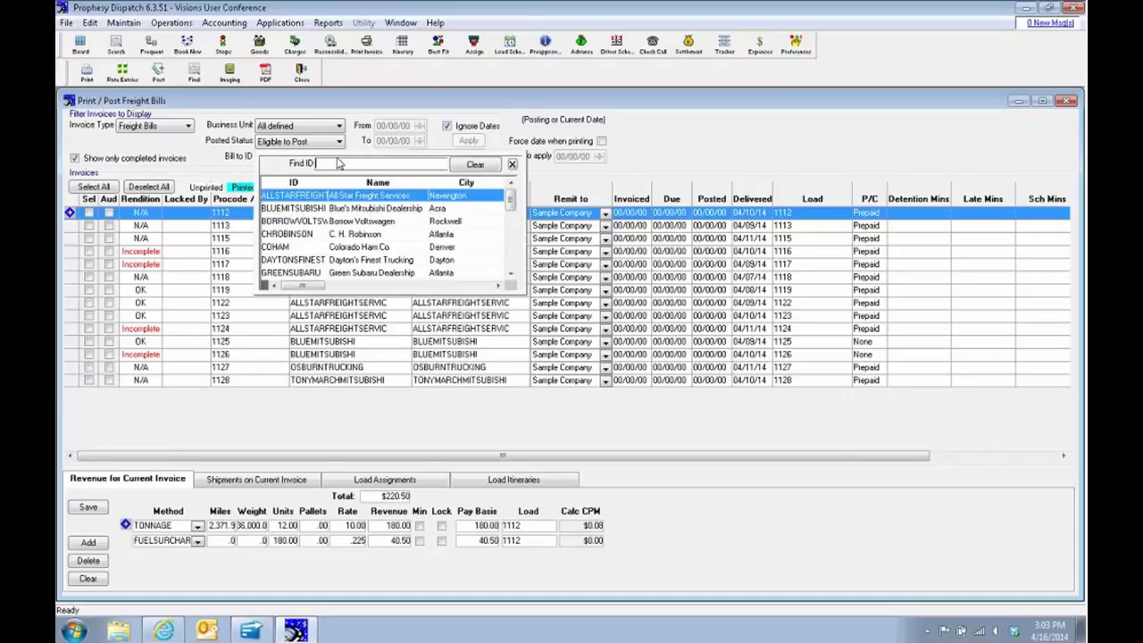
{"action": "left_click", "coordinate": [299, 273]}
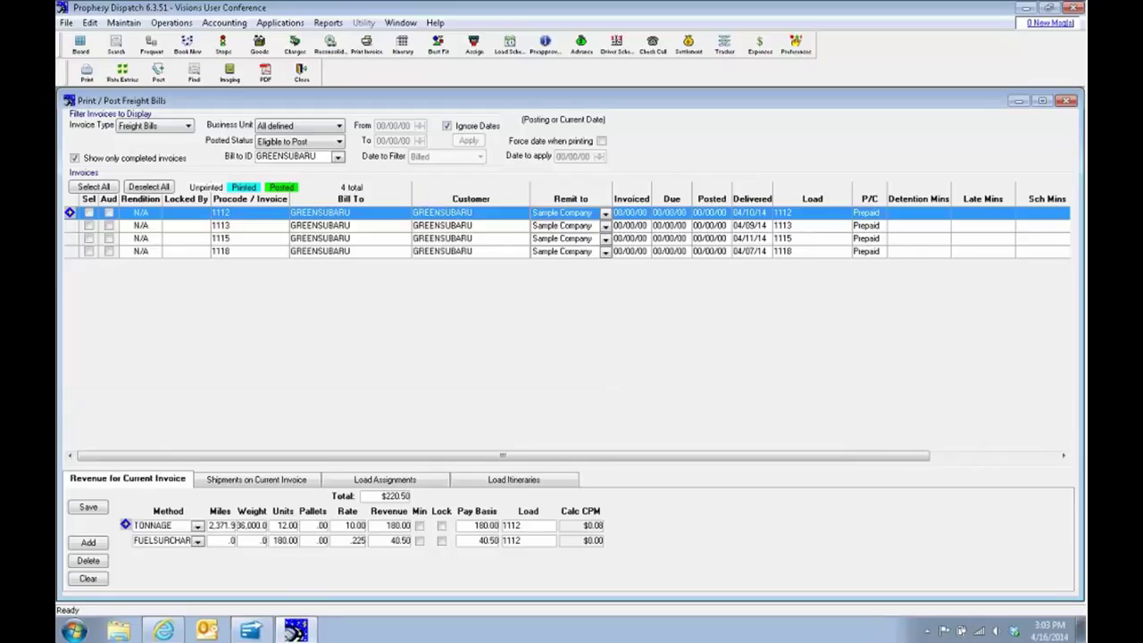
- Keep the posted status filter on Eligible to Post and clear the bill-to filter
{"action": "left_click", "coordinate": [340, 143]}
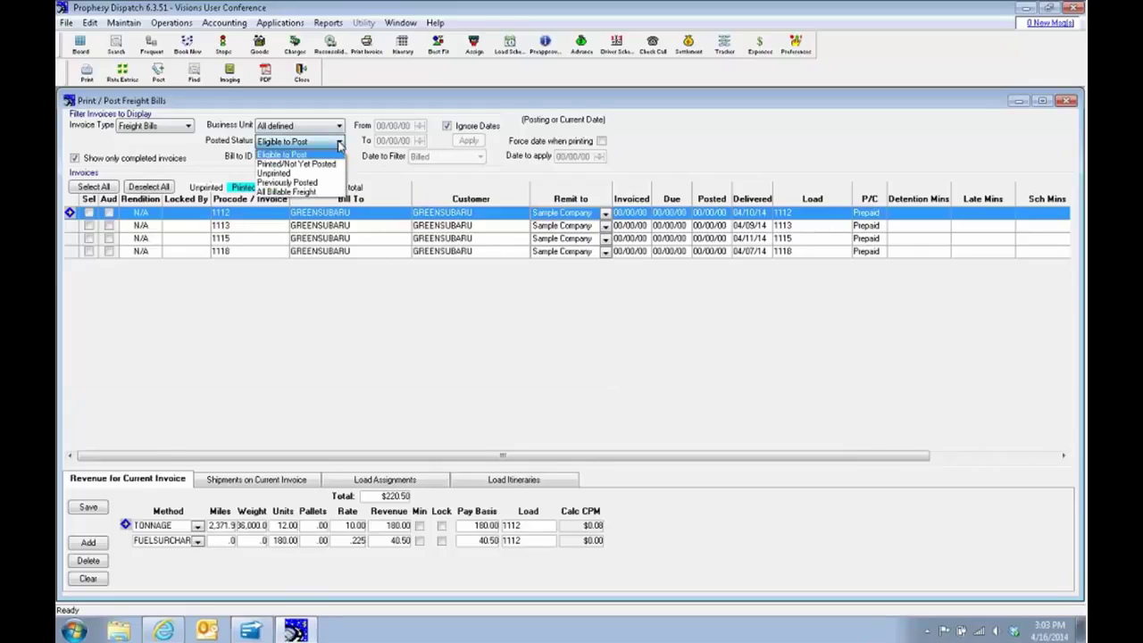
{"action": "left_click", "coordinate": [336, 156]}
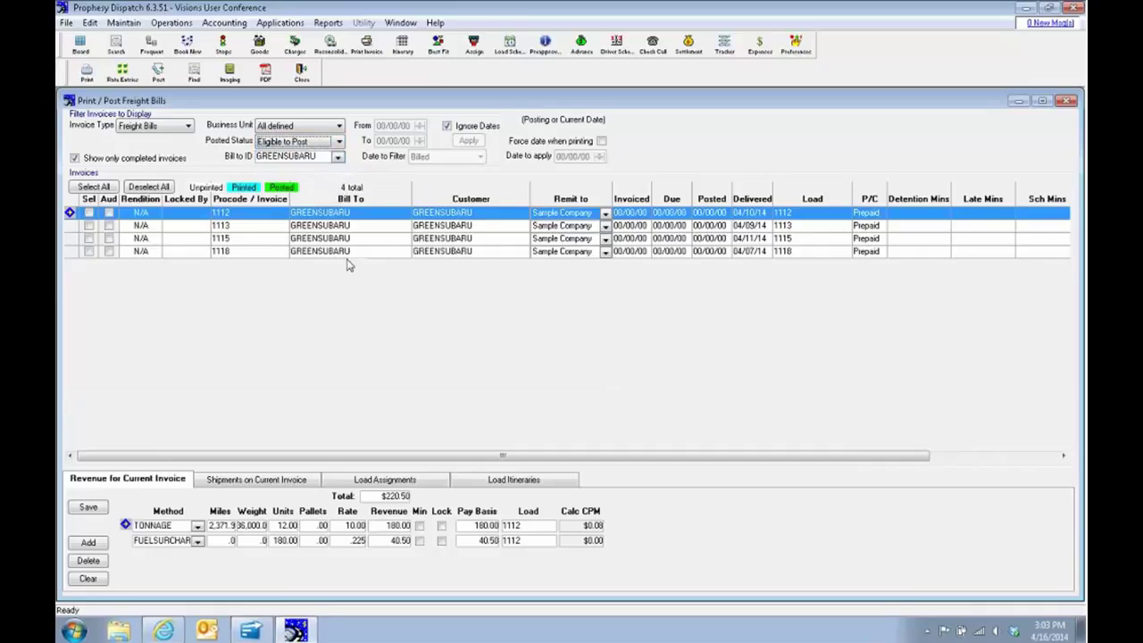
{"action": "left_click", "coordinate": [338, 157]}
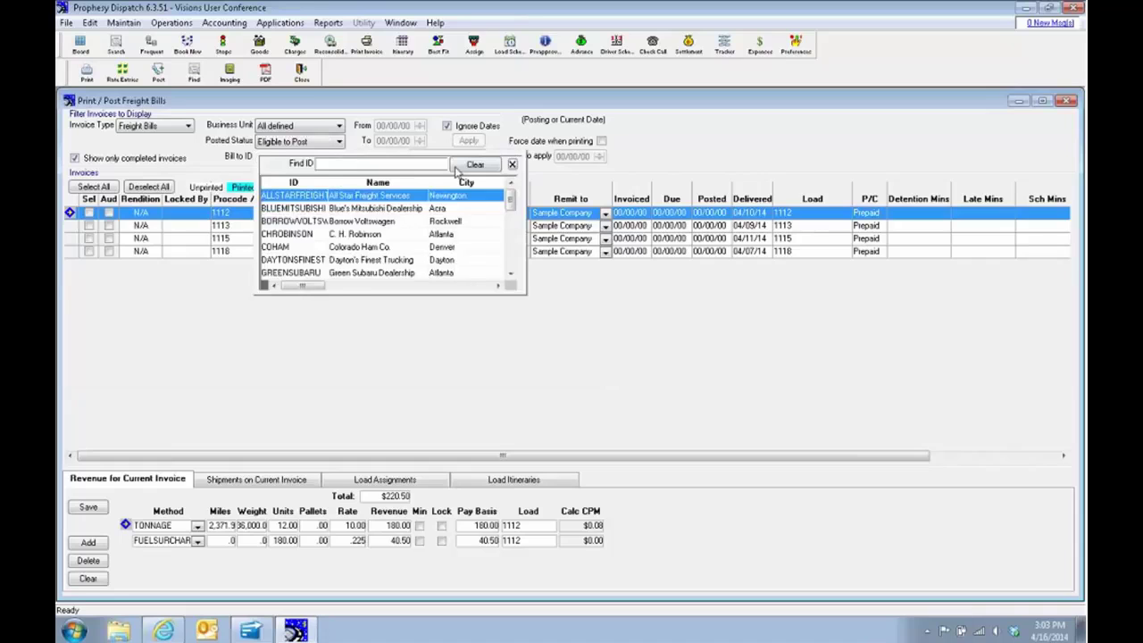
{"action": "left_click", "coordinate": [457, 168]}
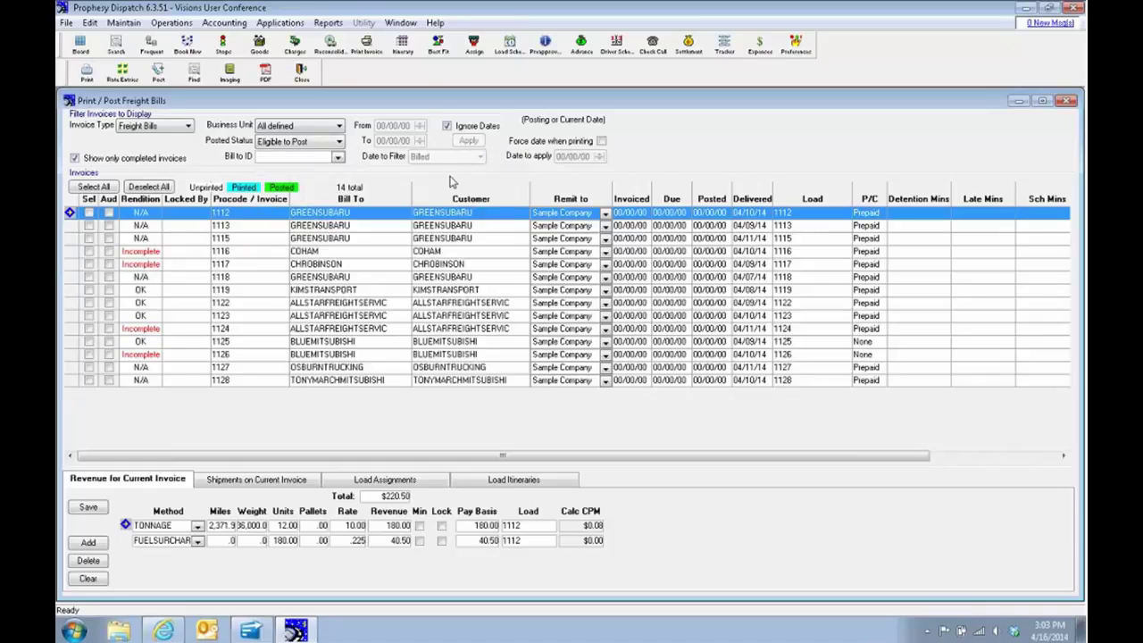
- Turn off Ignore Dates, keeping Billed as the date to filter and Freight Bills as the invoice type
{"action": "left_click", "coordinate": [447, 126]}
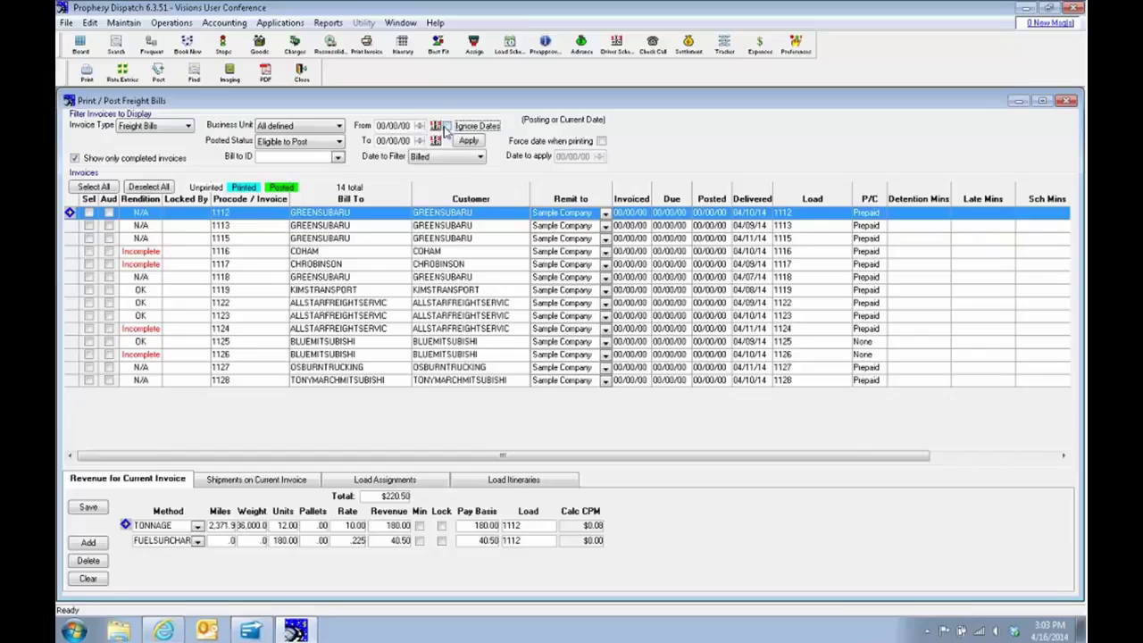
{"action": "left_click", "coordinate": [480, 158]}
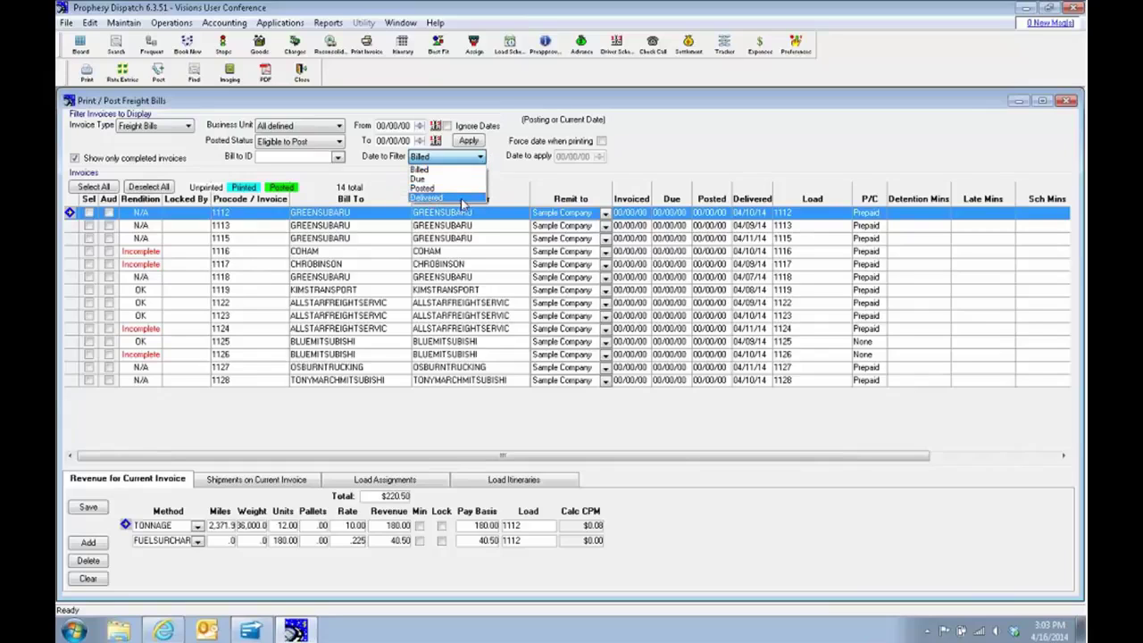
{"action": "left_click", "coordinate": [446, 129]}
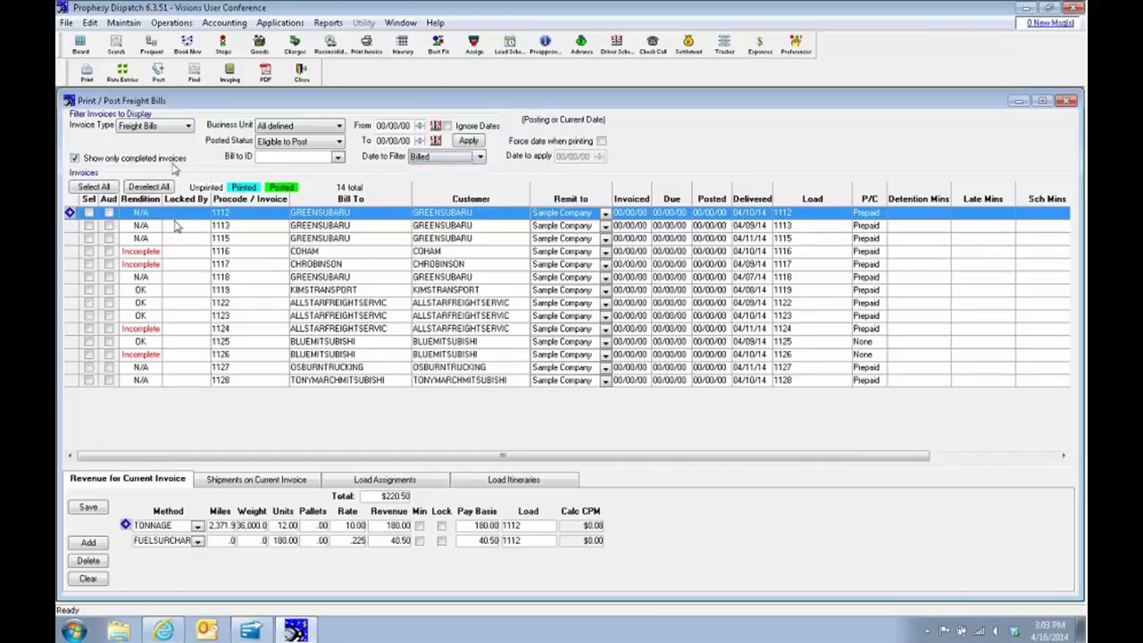
{"action": "left_click", "coordinate": [190, 127]}
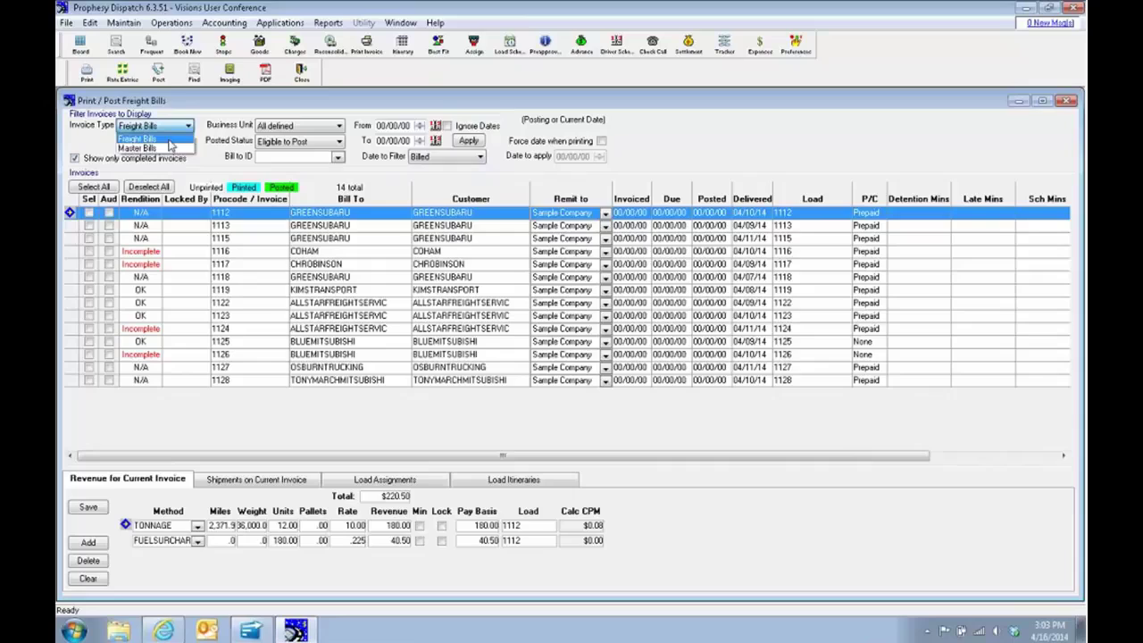
{"action": "left_click", "coordinate": [168, 140]}
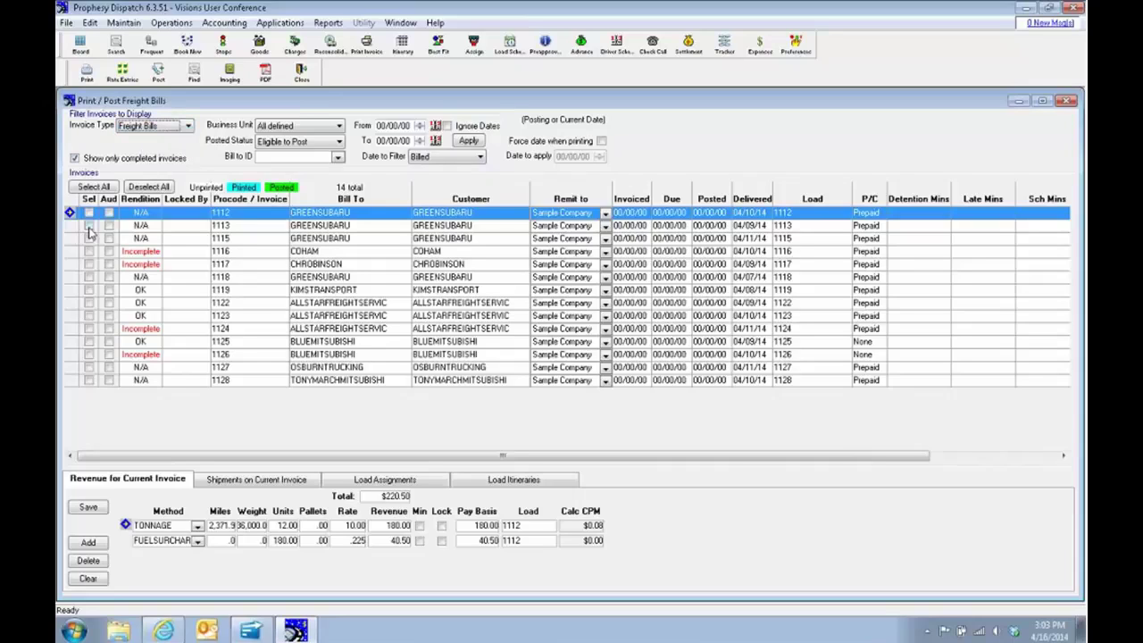
- Print the freight bill for invoice 1112, close its preview and confirm that it printed correctly
{"action": "left_click", "coordinate": [88, 213]}
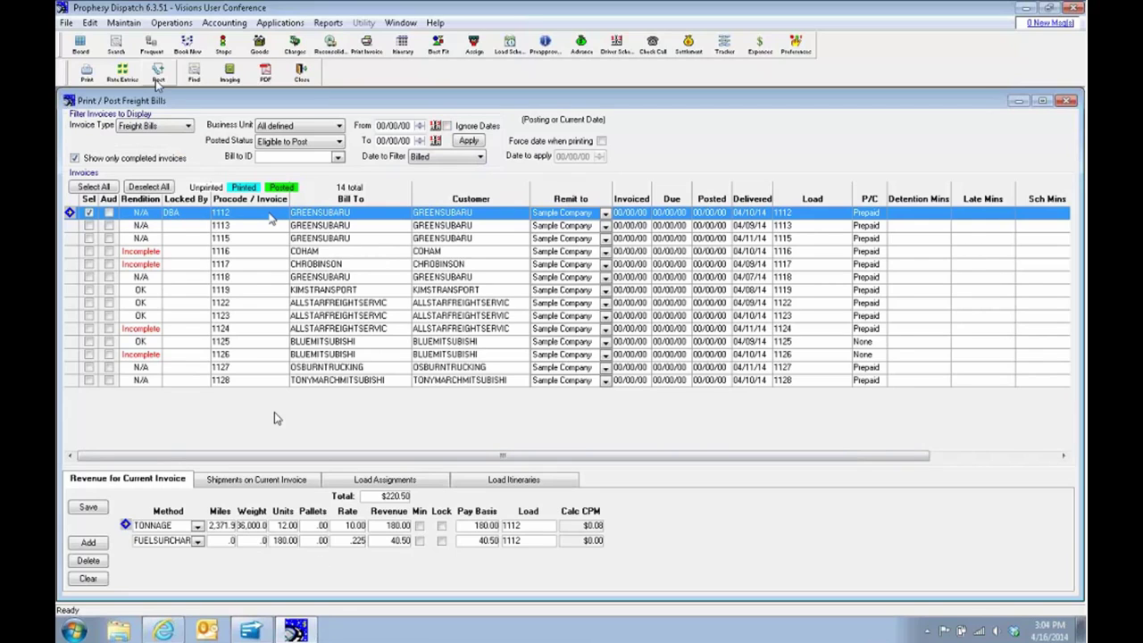
{"action": "left_click", "coordinate": [88, 77]}
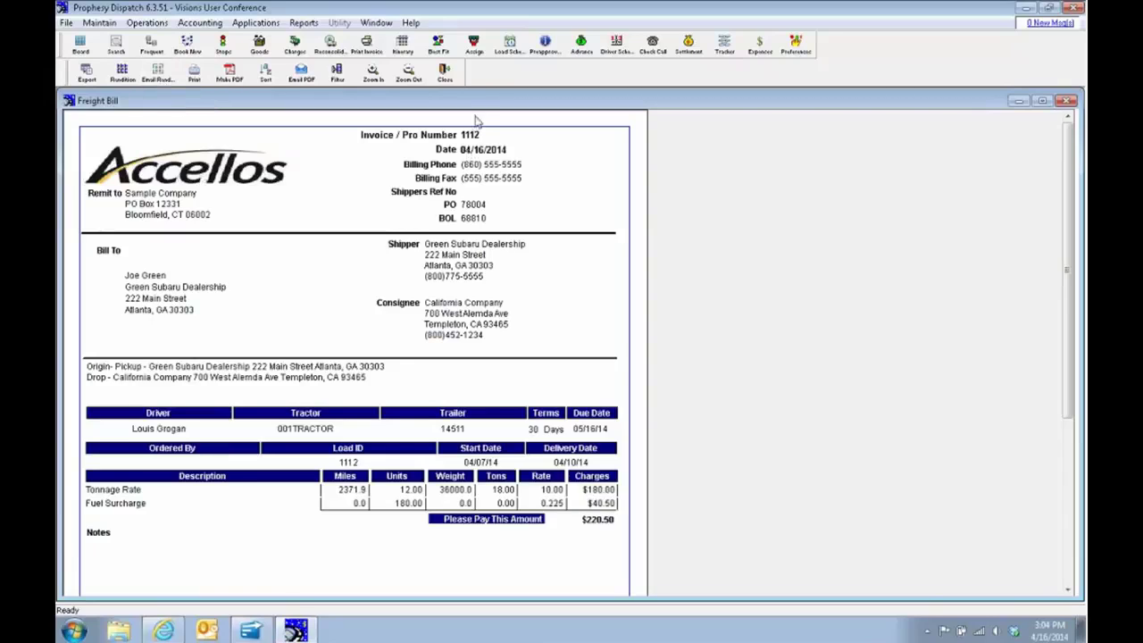
{"action": "left_click", "coordinate": [445, 74]}
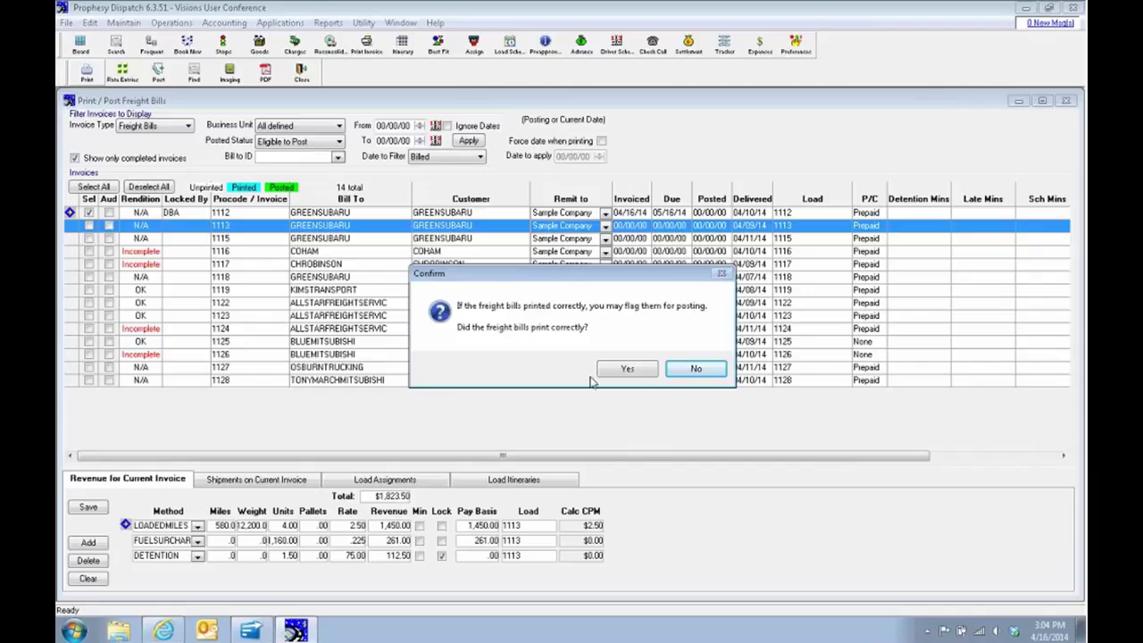
{"action": "left_click", "coordinate": [628, 372]}
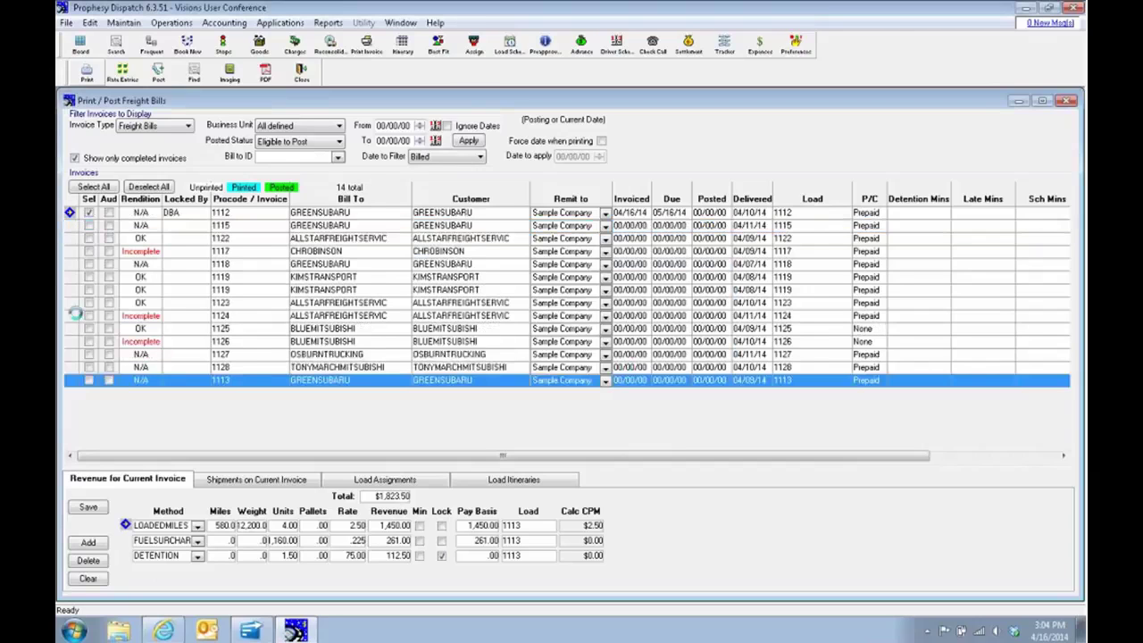
- Deselect the printed invoice 1112 in the invoice list
{"action": "left_click", "coordinate": [70, 226]}
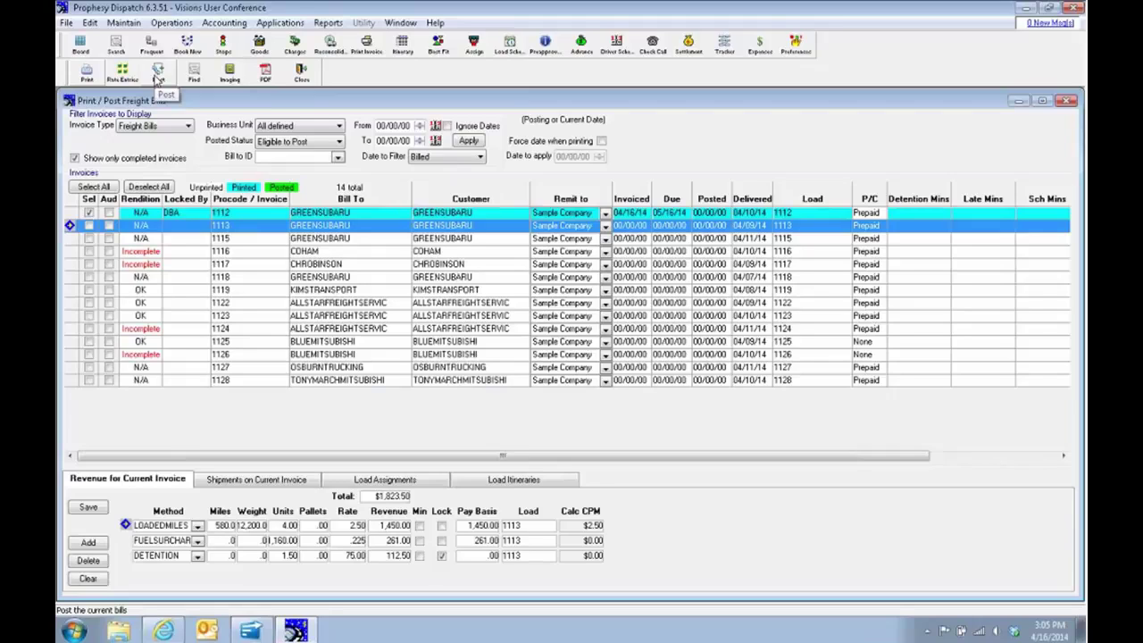
{"action": "left_click", "coordinate": [157, 76]}
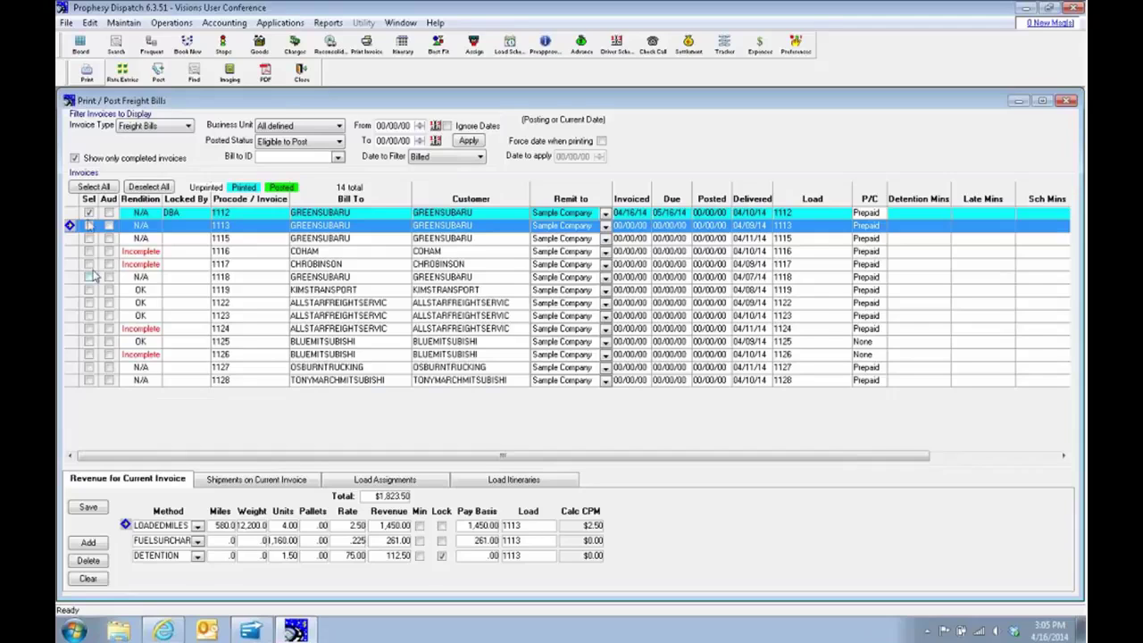
{"action": "left_click", "coordinate": [88, 213]}
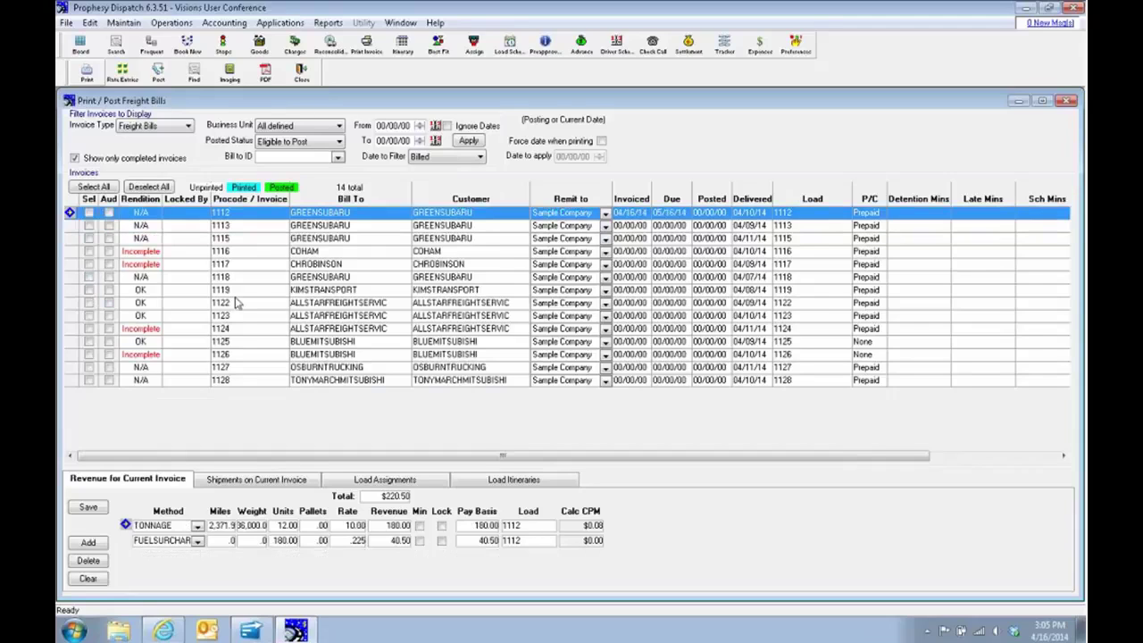
- Open document imaging for the ALLSTARFREIGHTSERVIC invoice 1122
{"action": "left_click", "coordinate": [318, 304]}
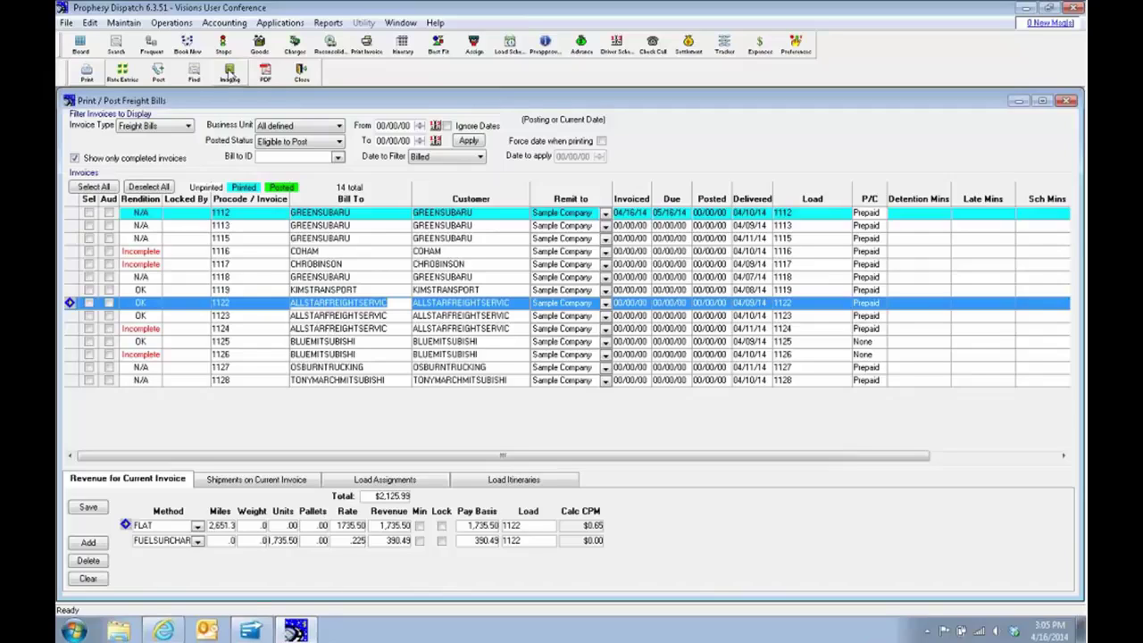
{"action": "left_click", "coordinate": [229, 73]}
{"action": "left_click", "coordinate": [240, 79]}
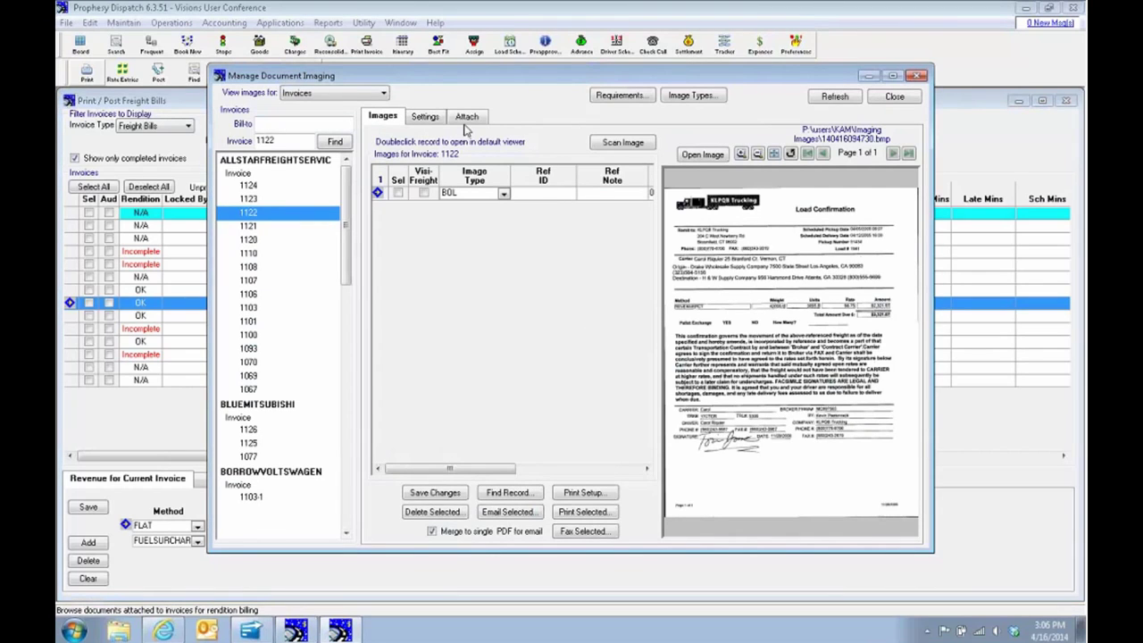
- Attach the image 140416093314.TIF to invoice 1122 as a Load Confirmation and view the invoice's image list
{"action": "left_click", "coordinate": [467, 117]}
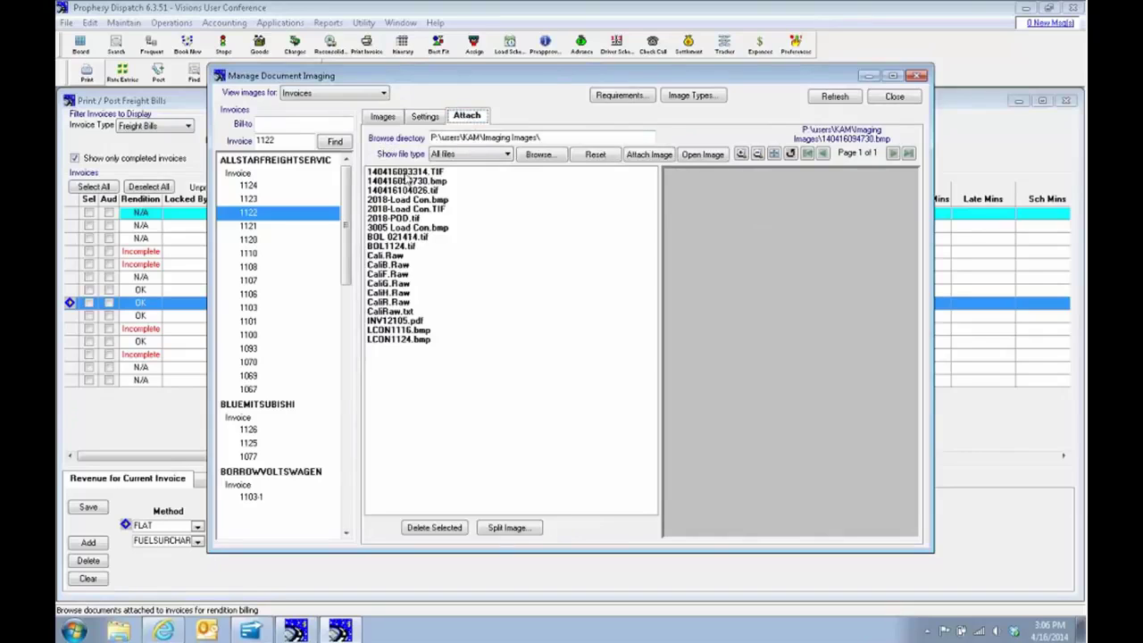
{"action": "left_click", "coordinate": [406, 171]}
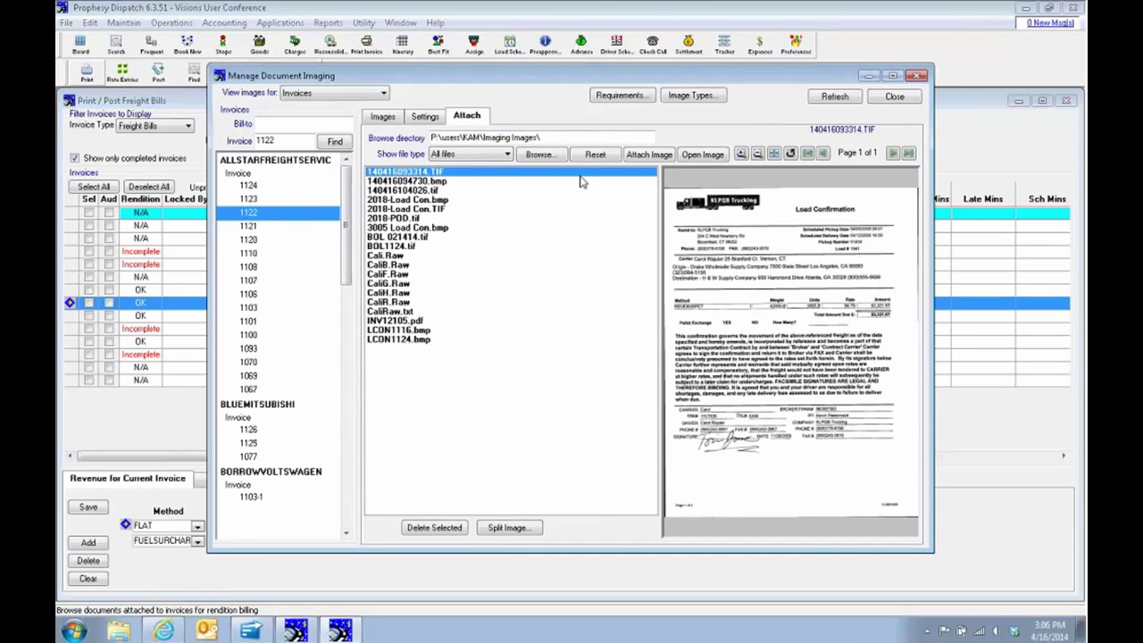
{"action": "left_click", "coordinate": [650, 154]}
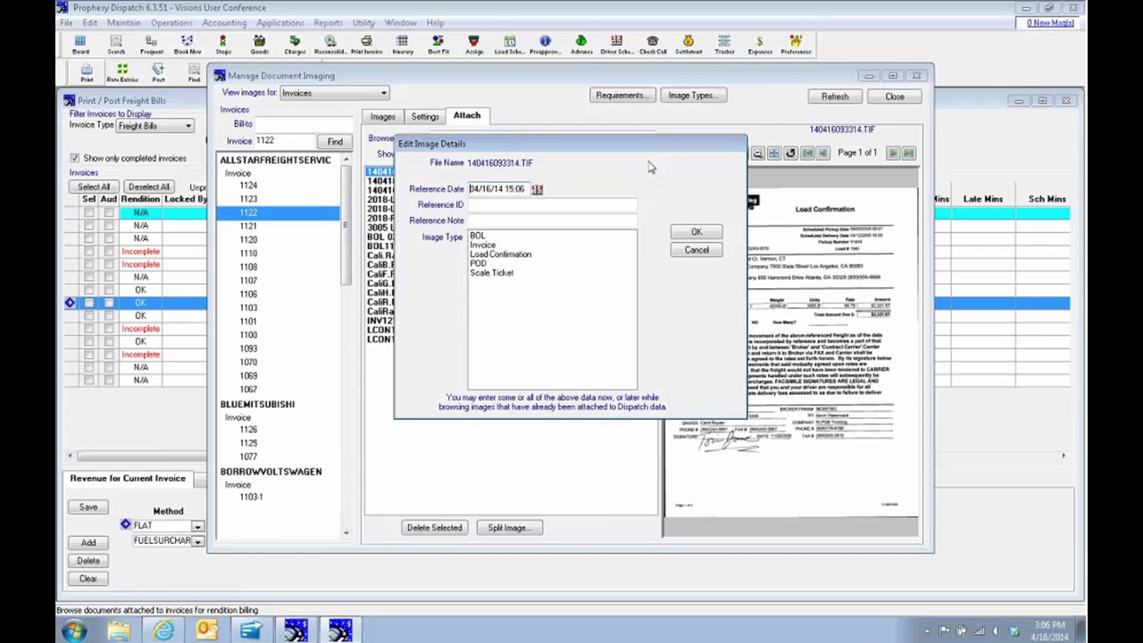
{"action": "left_click", "coordinate": [507, 255]}
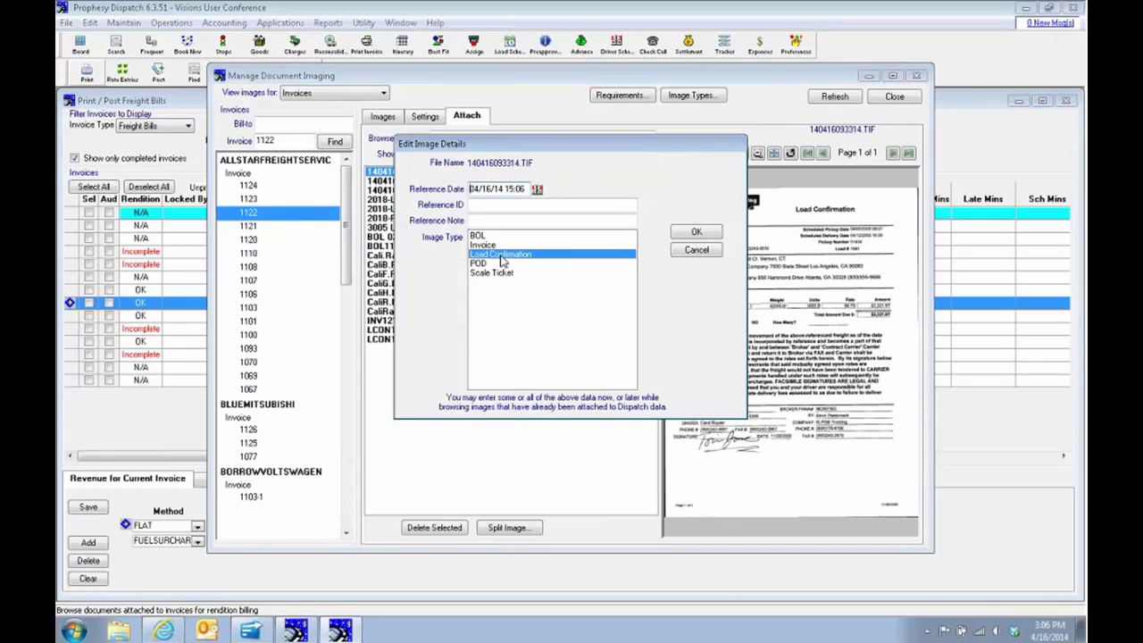
{"action": "left_click", "coordinate": [712, 234]}
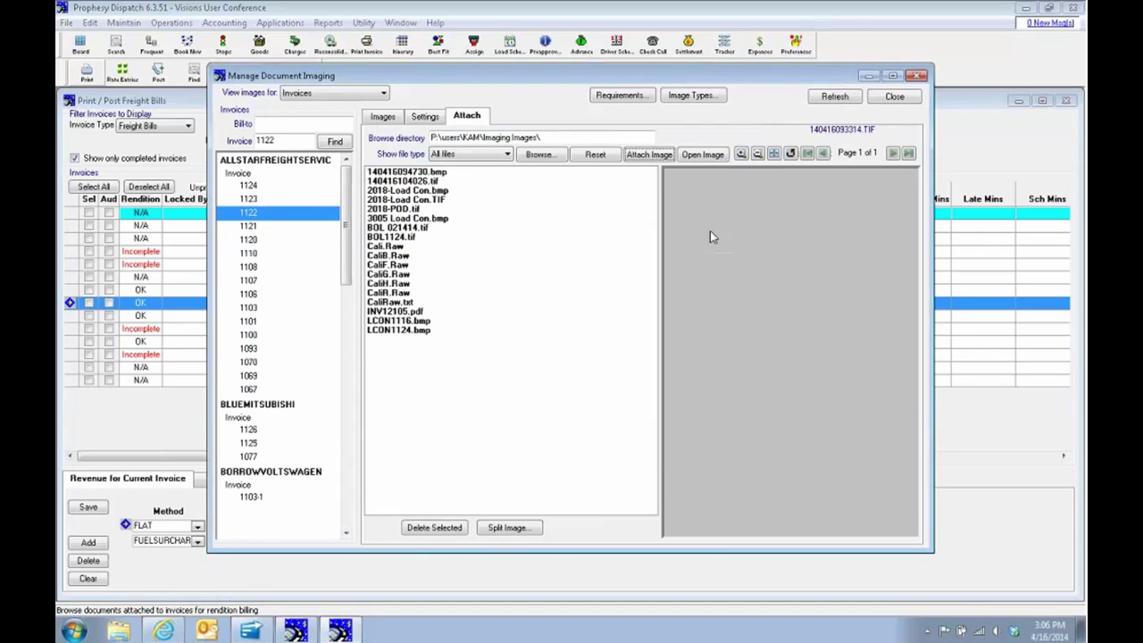
{"action": "left_click", "coordinate": [382, 120]}
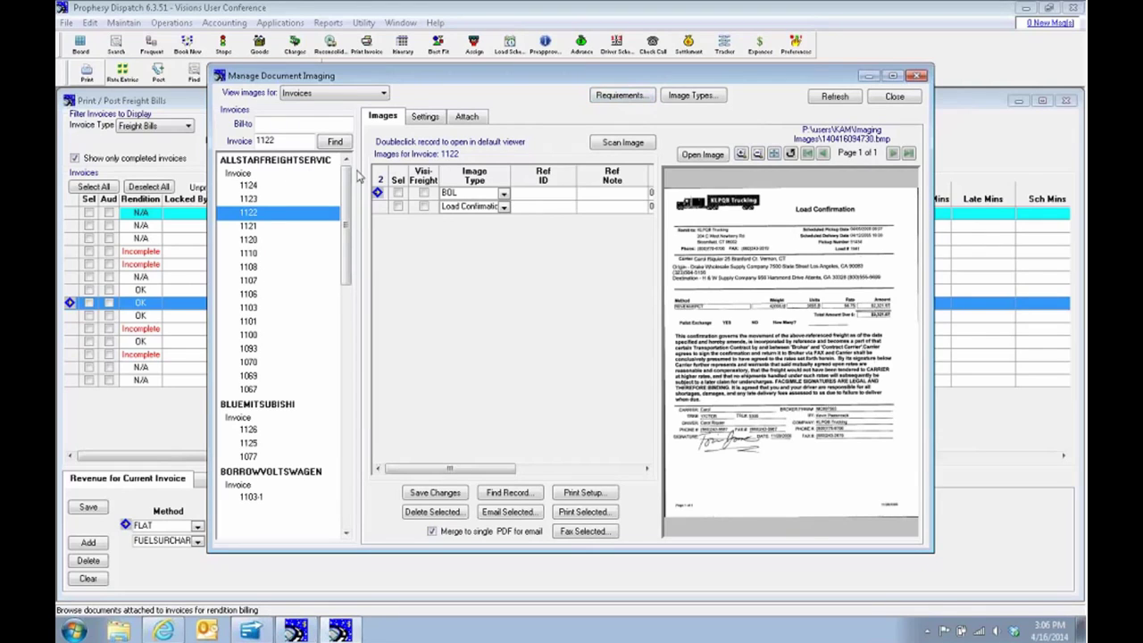
- Review the rendition billing requirements for ALLSTARFREIGHTSERVIC, then close document imaging
{"action": "left_click", "coordinate": [629, 98]}
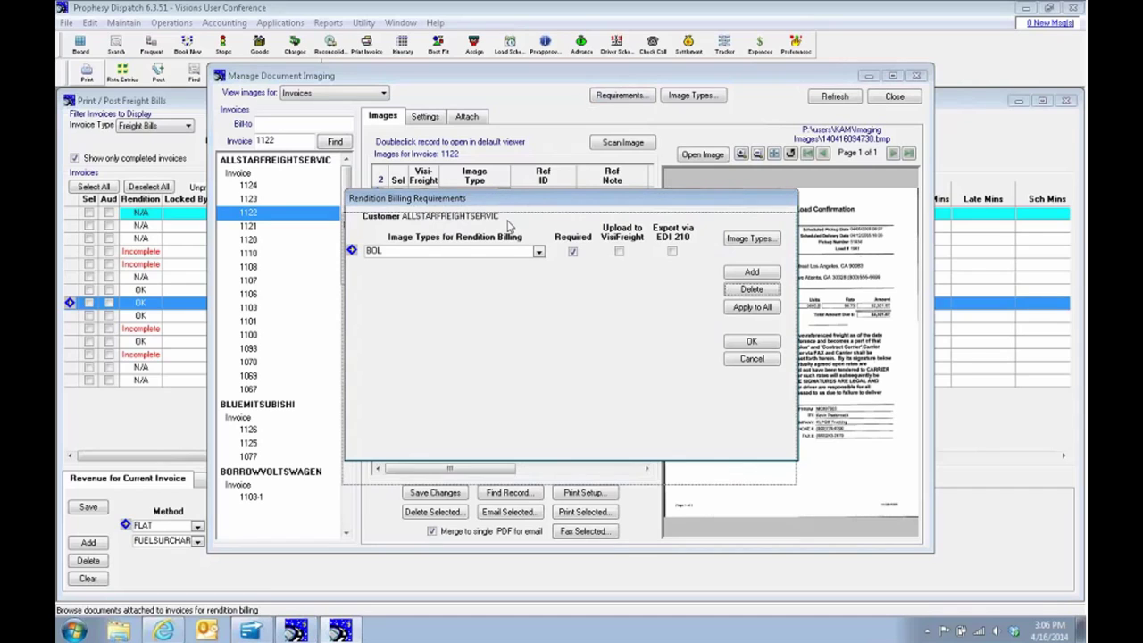
{"action": "left_click_drag", "start_coordinate": [511, 207], "coordinate": [508, 247]}
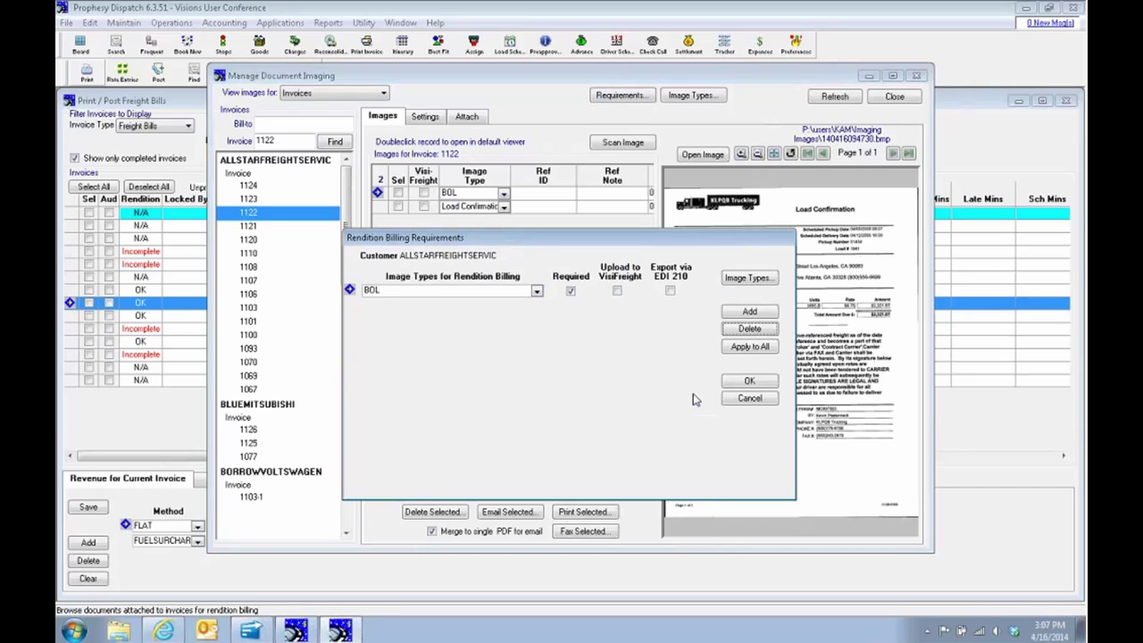
{"action": "left_click", "coordinate": [763, 384]}
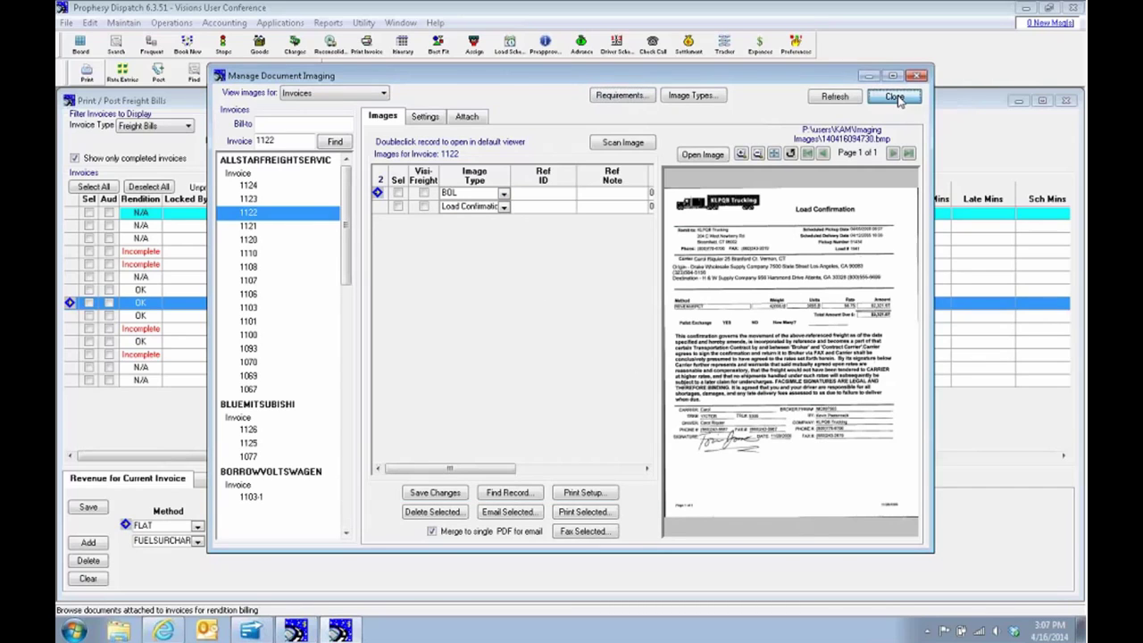
{"action": "left_click", "coordinate": [895, 97]}
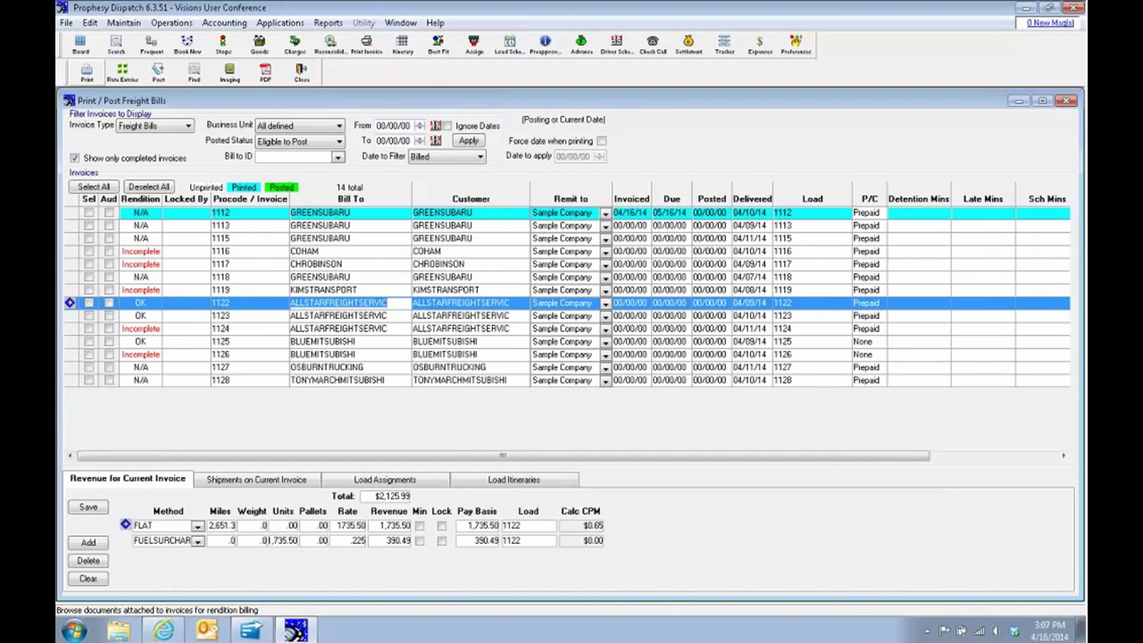
- Select invoices 1122 and 1123 for processing and view the revenue details of each one
{"action": "left_click", "coordinate": [89, 303]}
{"action": "left_click", "coordinate": [89, 315]}
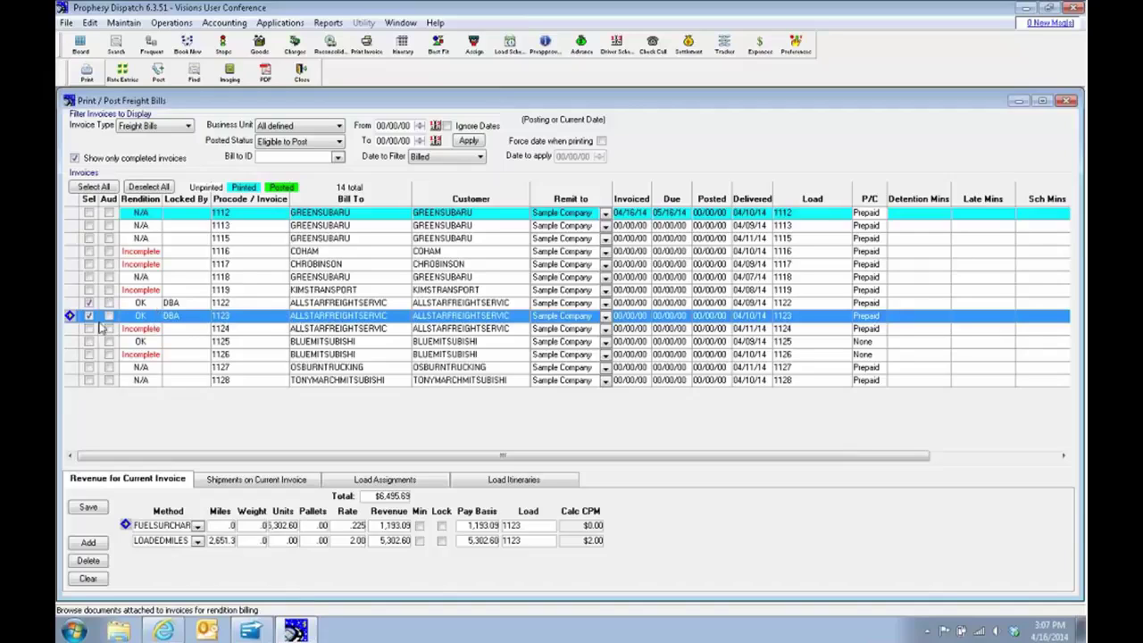
{"action": "left_click", "coordinate": [81, 304]}
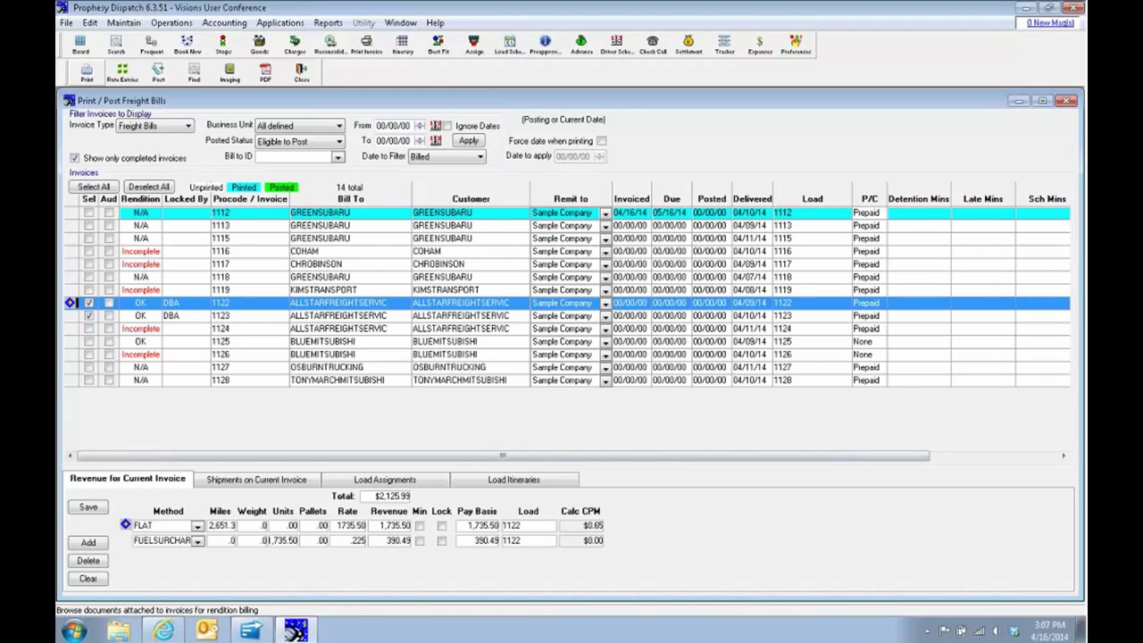
{"action": "left_click", "coordinate": [73, 318]}
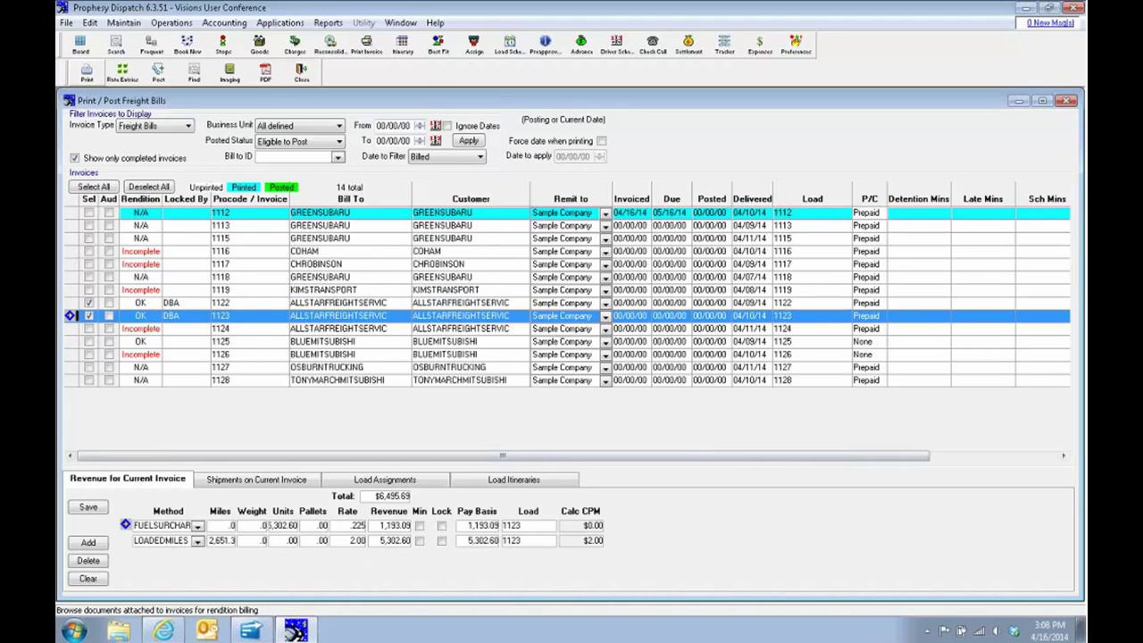
- Preview the selected freight bills and address an email rendition of them to the highlighted ALLSTARFREIGHTSERVIC accounting contact
{"action": "left_click", "coordinate": [87, 73]}
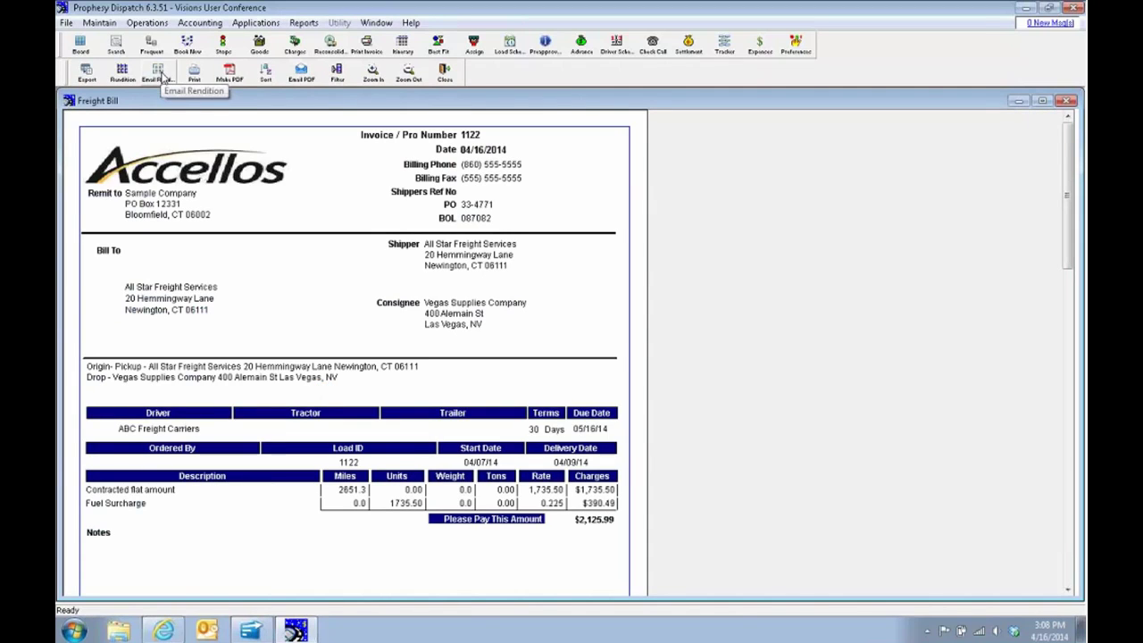
{"action": "left_click", "coordinate": [160, 75]}
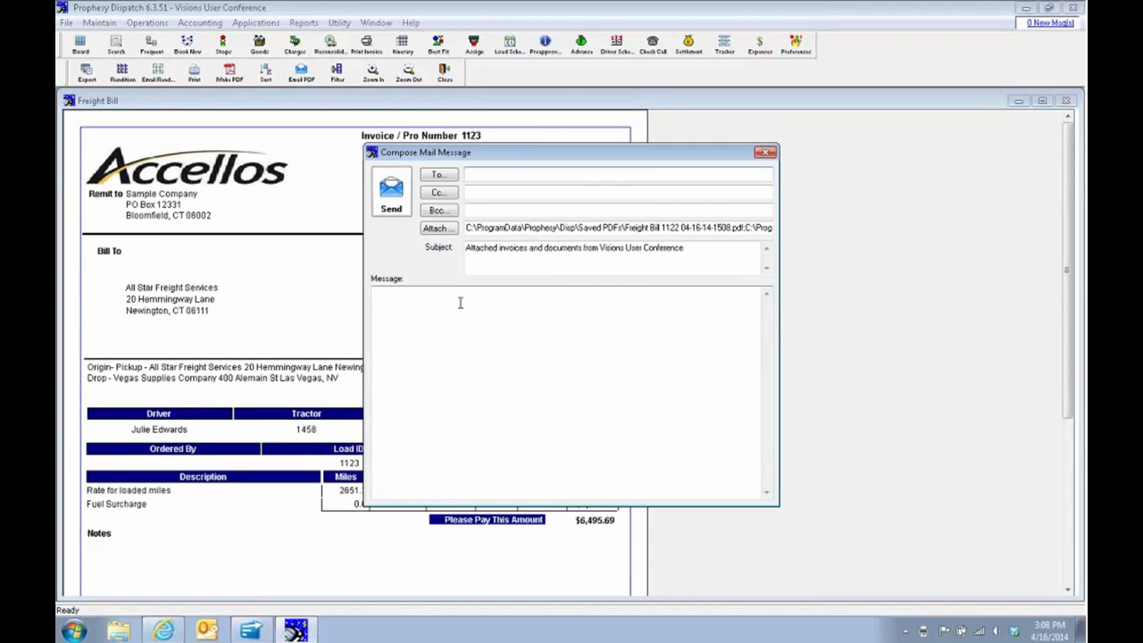
{"action": "left_click", "coordinate": [615, 178]}
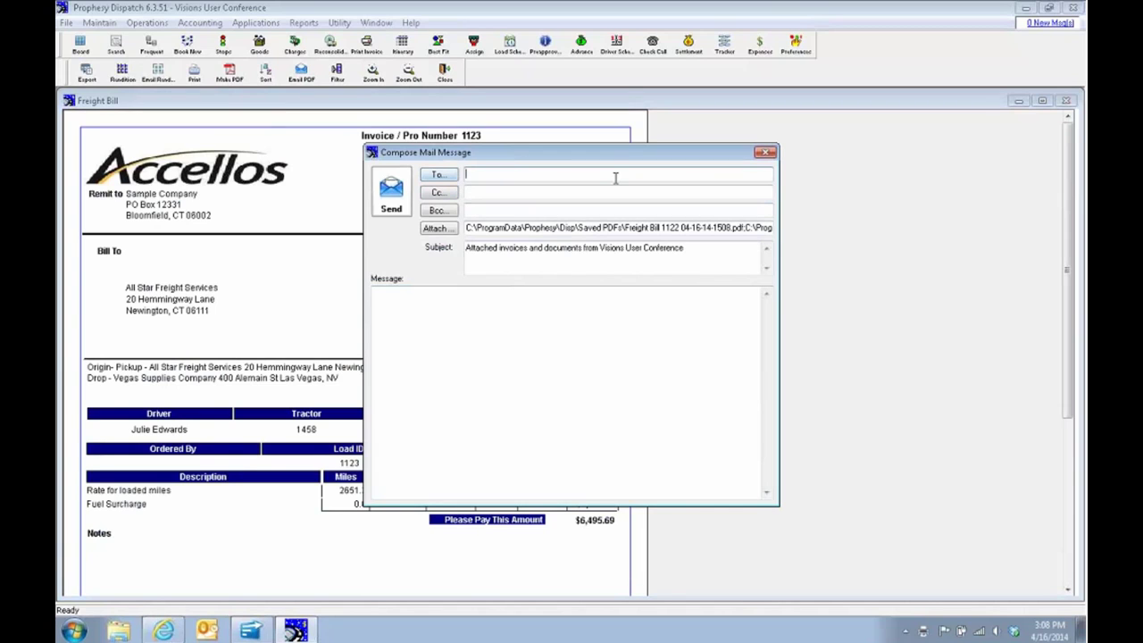
{"action": "left_click", "coordinate": [443, 177]}
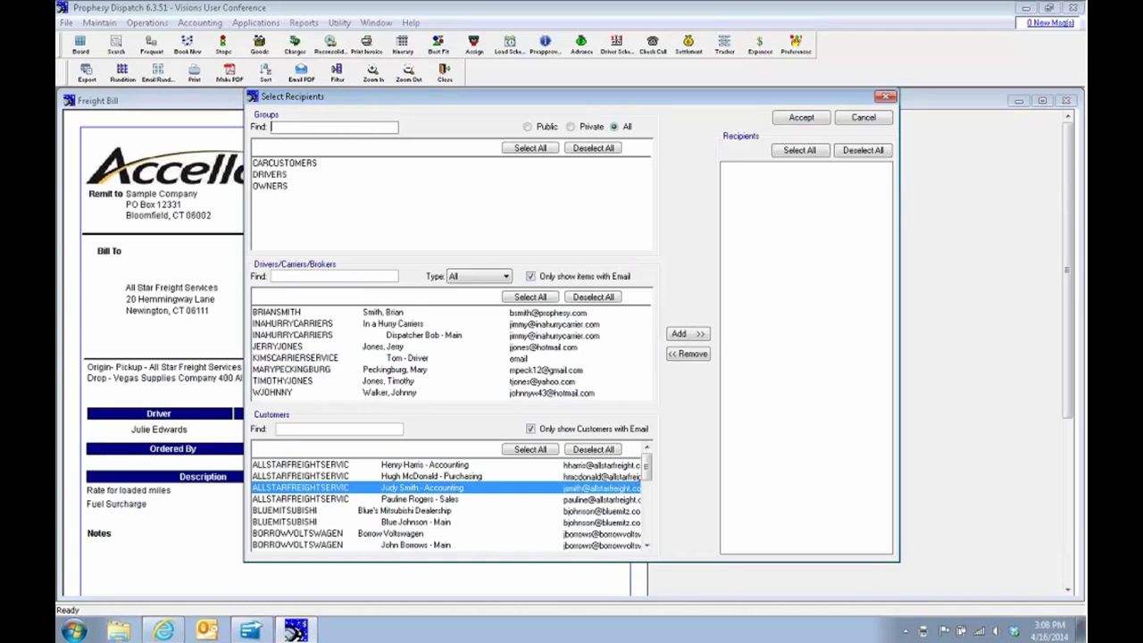
{"action": "left_click", "coordinate": [688, 334]}
{"action": "left_click", "coordinate": [813, 118]}
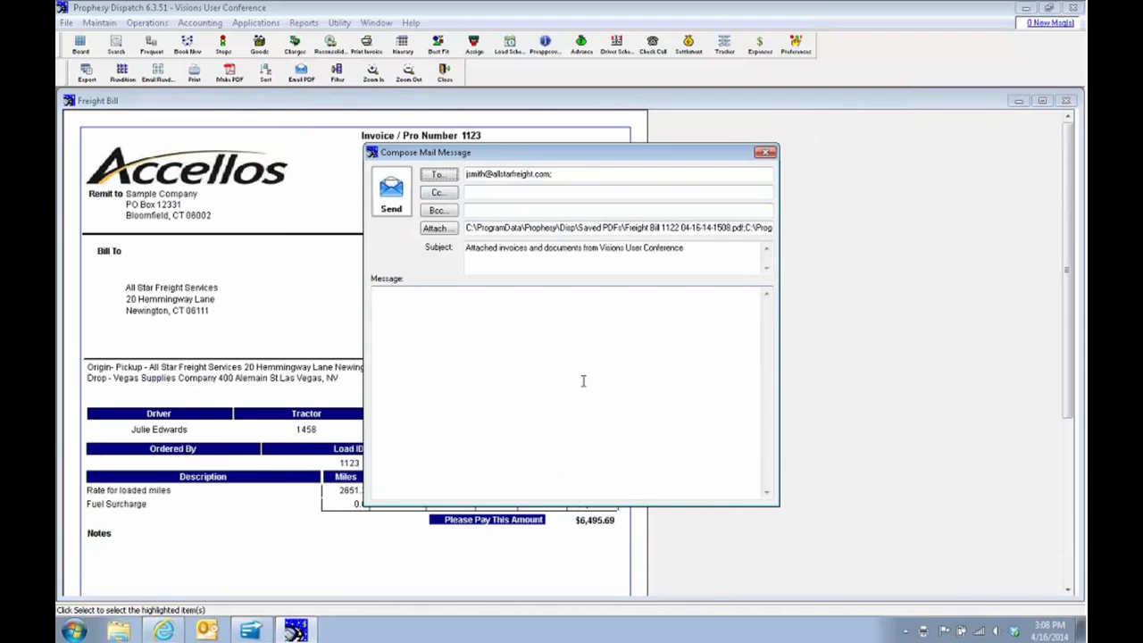
- Send the rendition email, allowing it through Outlook, and confirm that the previewed freight bills printed correctly
{"action": "left_click", "coordinate": [397, 198]}
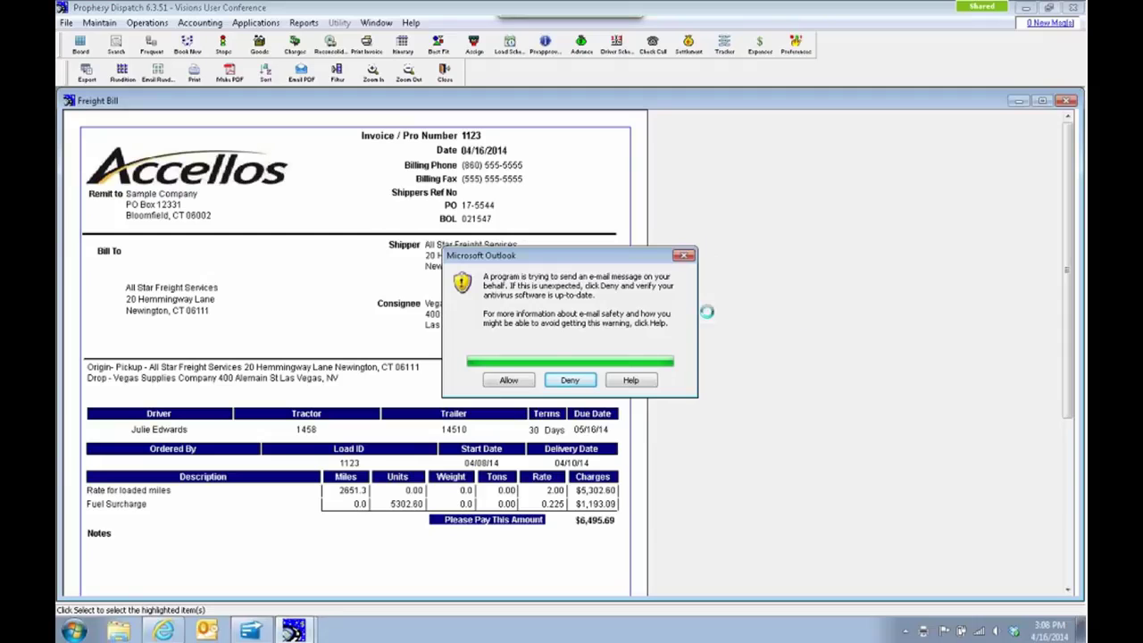
{"action": "left_click", "coordinate": [509, 382]}
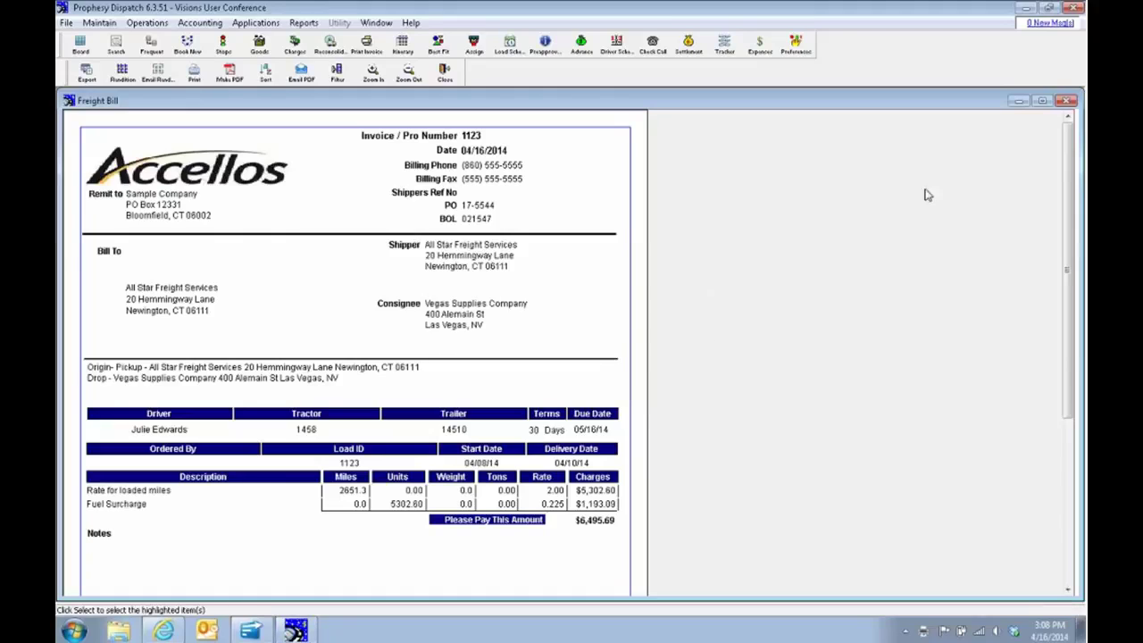
{"action": "left_click", "coordinate": [1069, 102]}
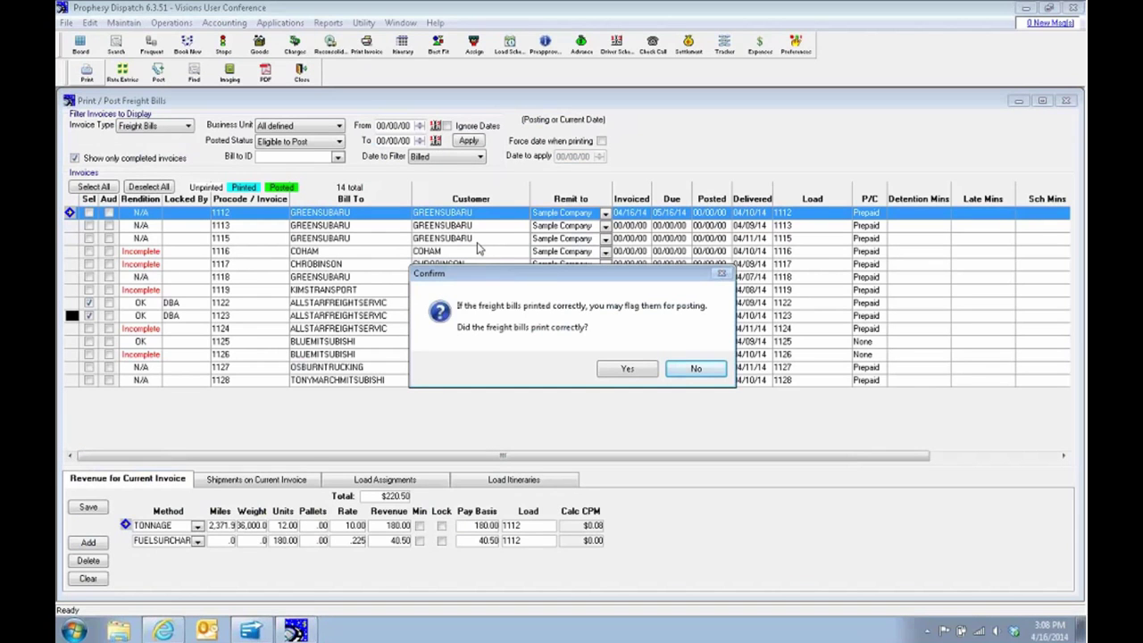
{"action": "left_click", "coordinate": [627, 368]}
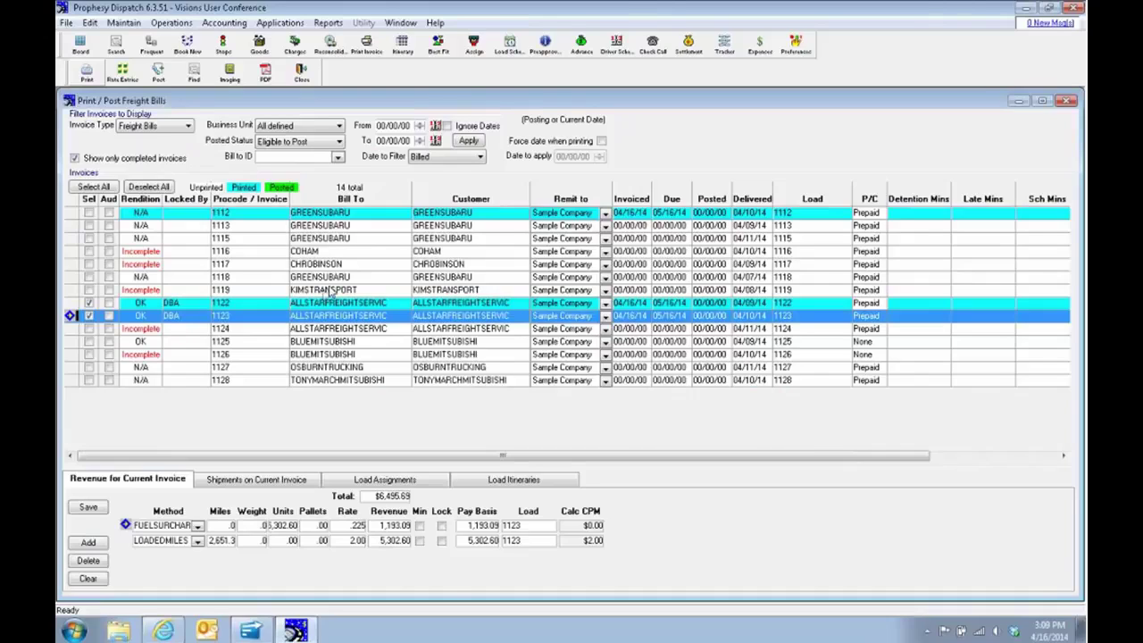
- Post the selected printed freight bills 1122 and 1123 to Accounts Receivable
{"action": "left_click", "coordinate": [161, 75]}
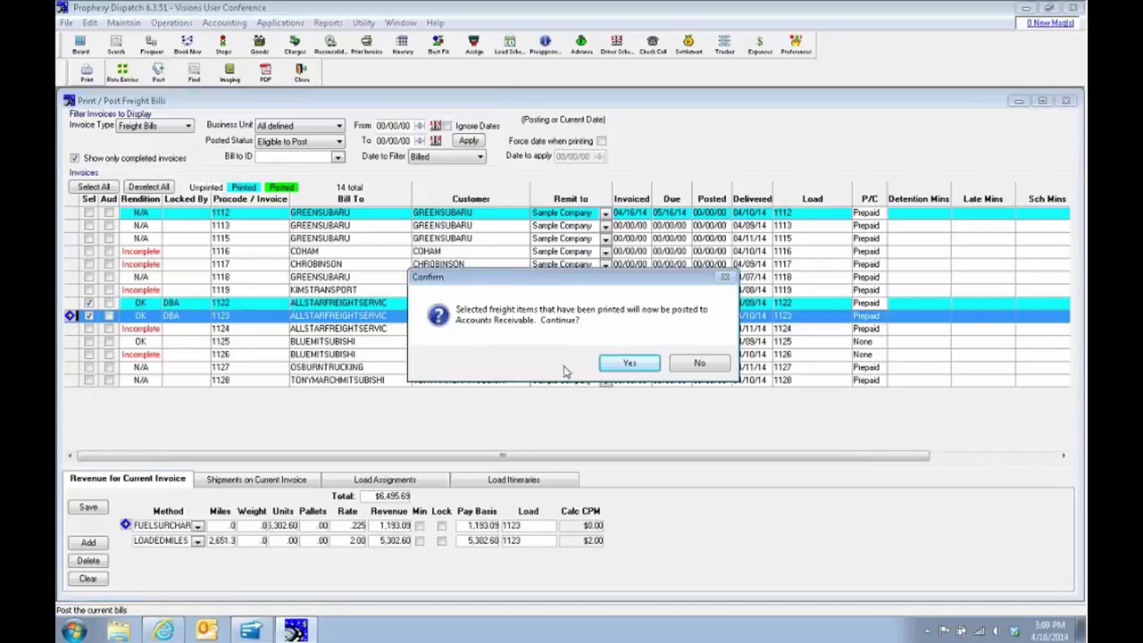
{"action": "left_click", "coordinate": [629, 363]}
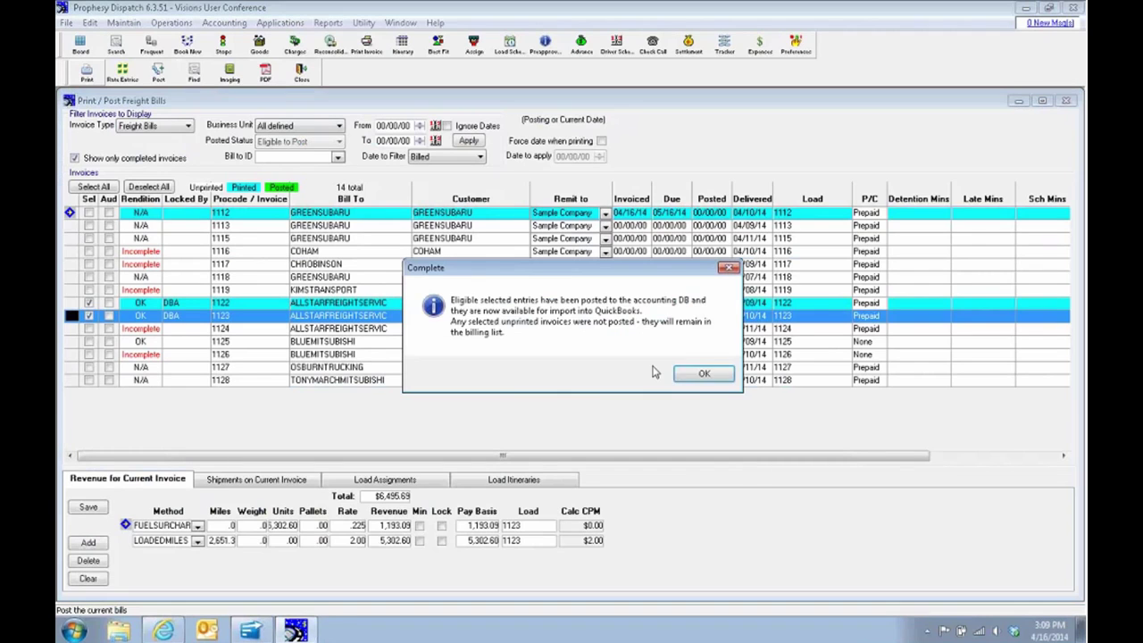
{"action": "left_click", "coordinate": [705, 375]}
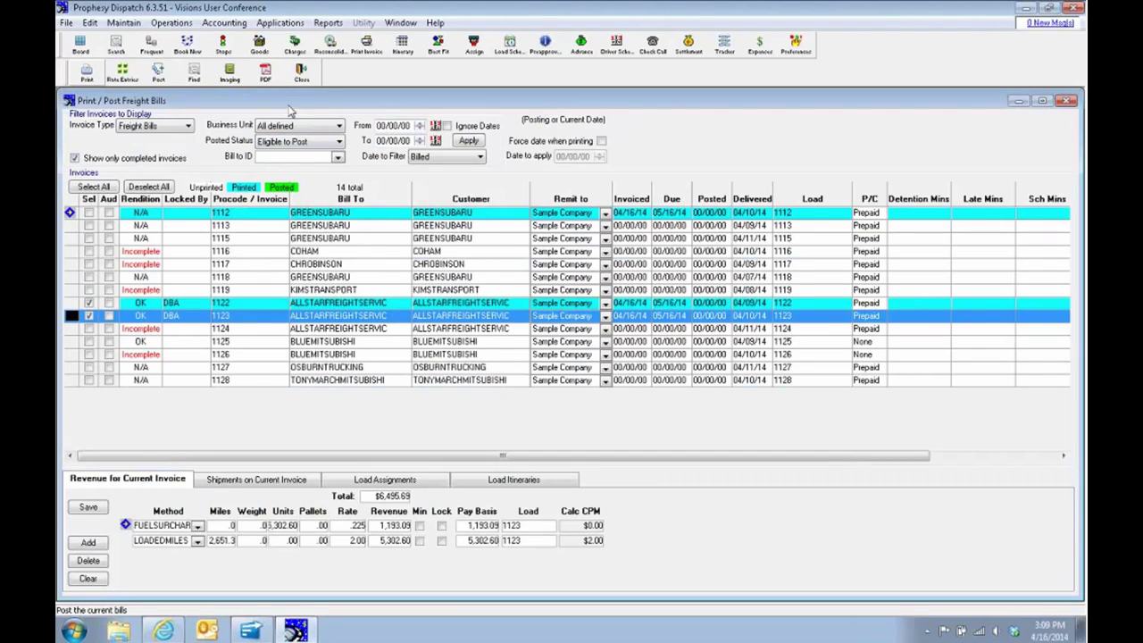
{"action": "left_click", "coordinate": [158, 79]}
{"action": "left_click", "coordinate": [632, 366]}
{"action": "left_click", "coordinate": [701, 374]}
- Filter the invoice list to Previously Posted freight bills with Ignore Dates turned on
{"action": "left_click", "coordinate": [339, 143]}
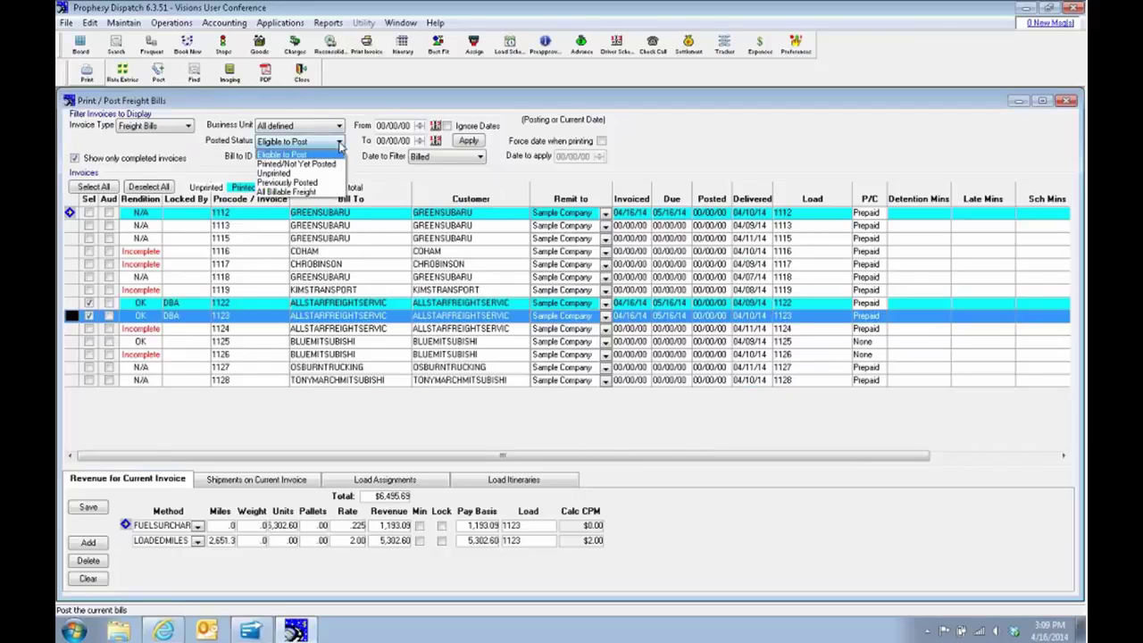
{"action": "left_click", "coordinate": [307, 182]}
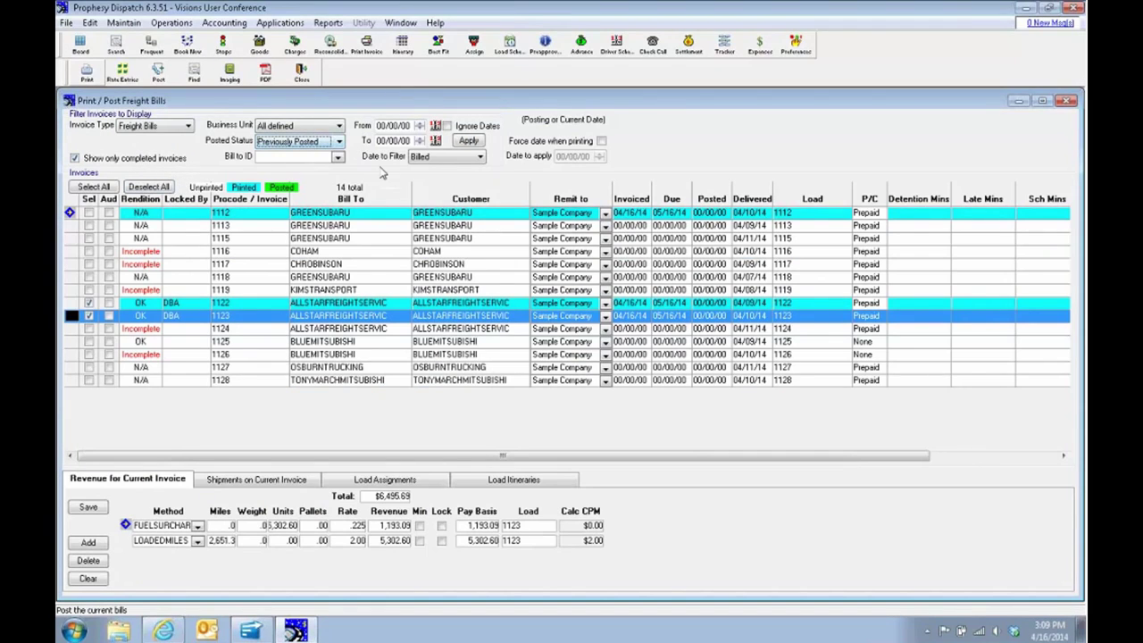
{"action": "left_click", "coordinate": [446, 126]}
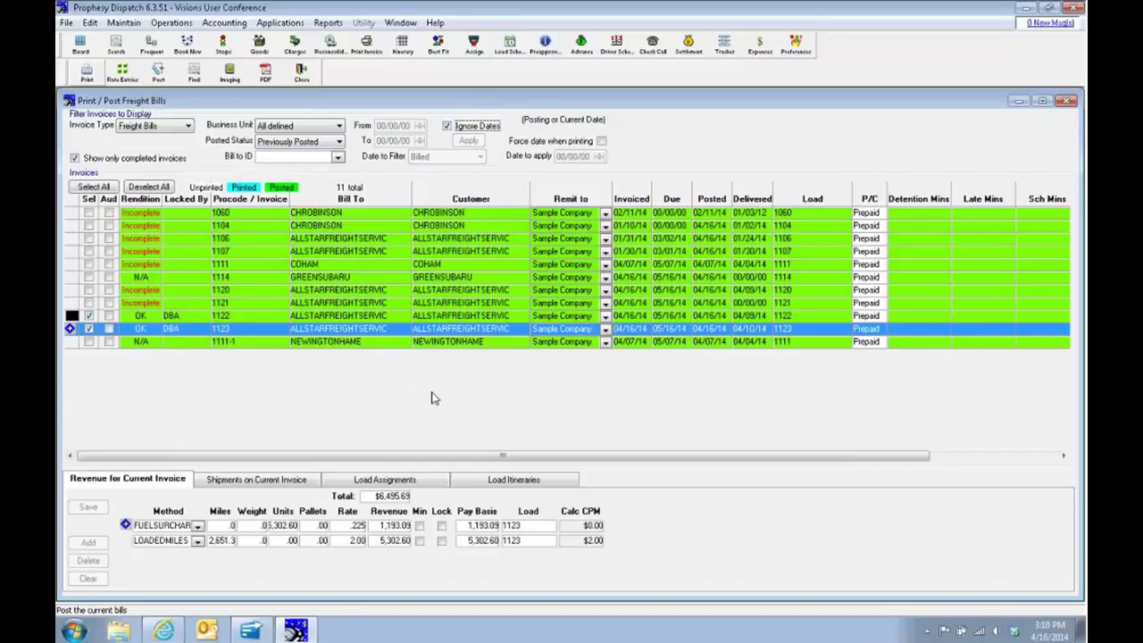
- Close the freight bills window and open the QuickBooks export for the Visions User Conference company
{"action": "left_click", "coordinate": [303, 74]}
{"action": "left_click", "coordinate": [211, 24]}
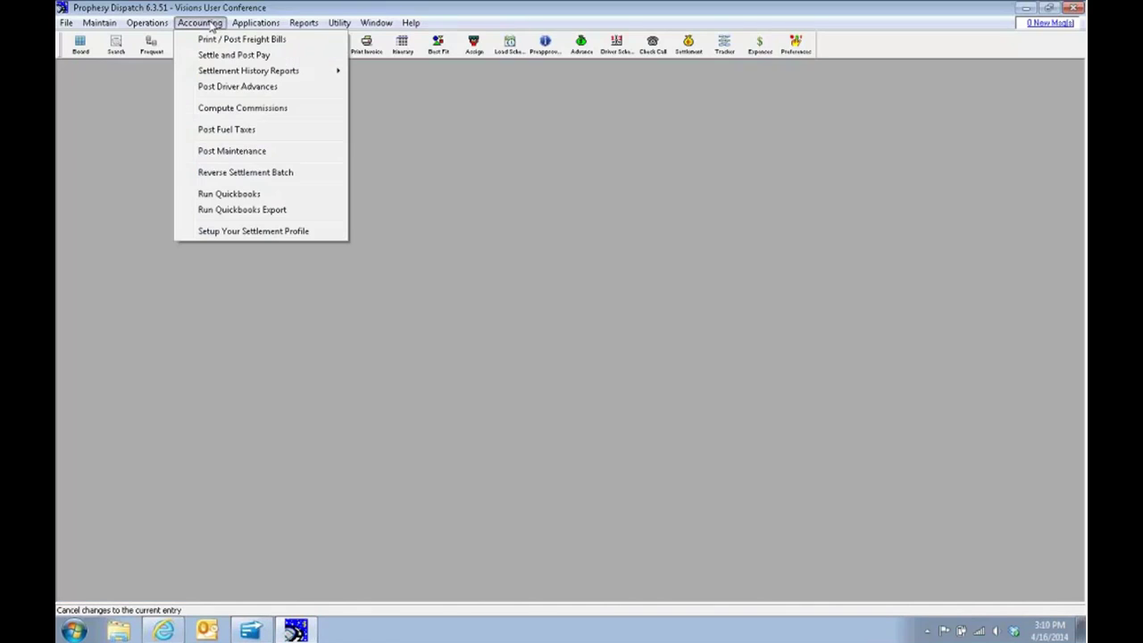
{"action": "left_click", "coordinate": [316, 215]}
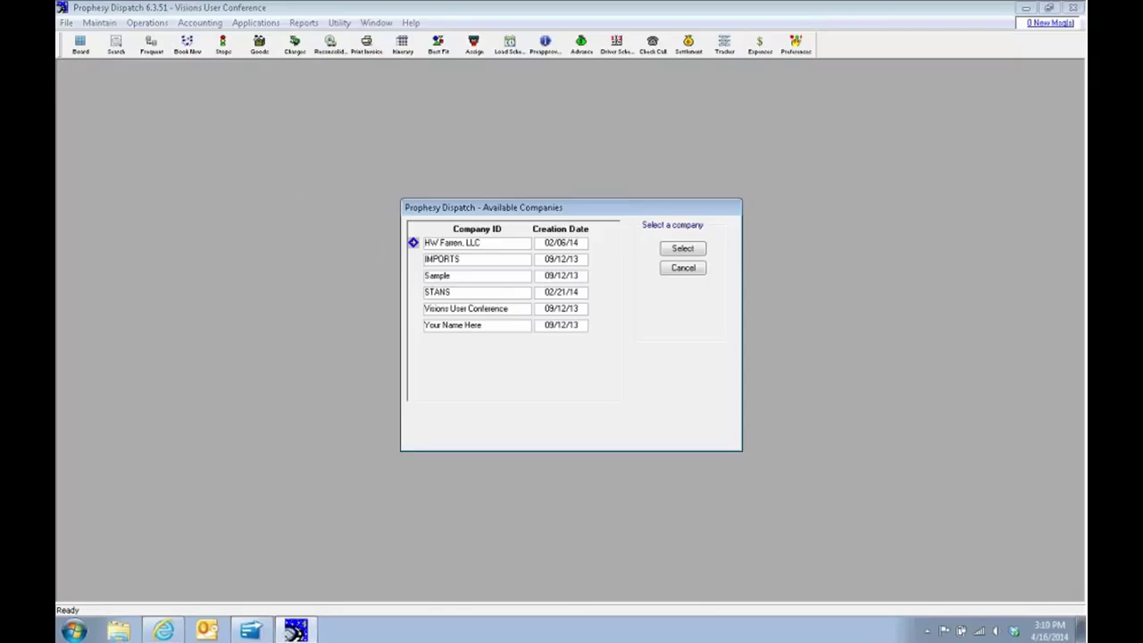
{"action": "double_click", "coordinate": [507, 312]}
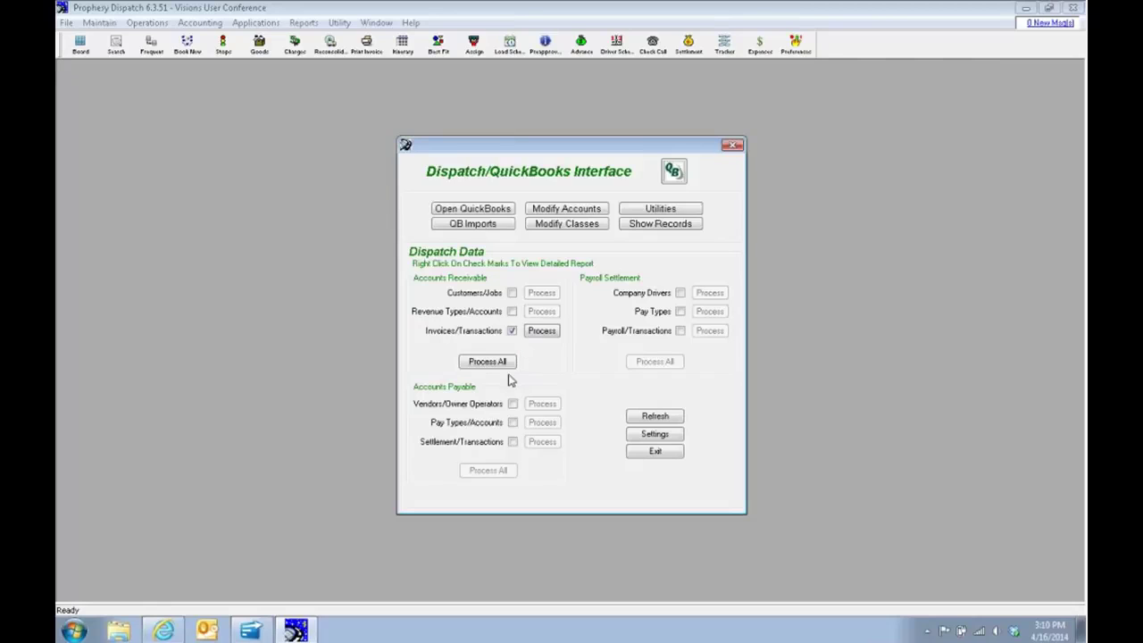
- Process all pending Accounts Receivable data into QuickBooks and acknowledge the completion
{"action": "mouse_move", "coordinate": [250, 632]}
{"action": "left_click", "coordinate": [488, 364]}
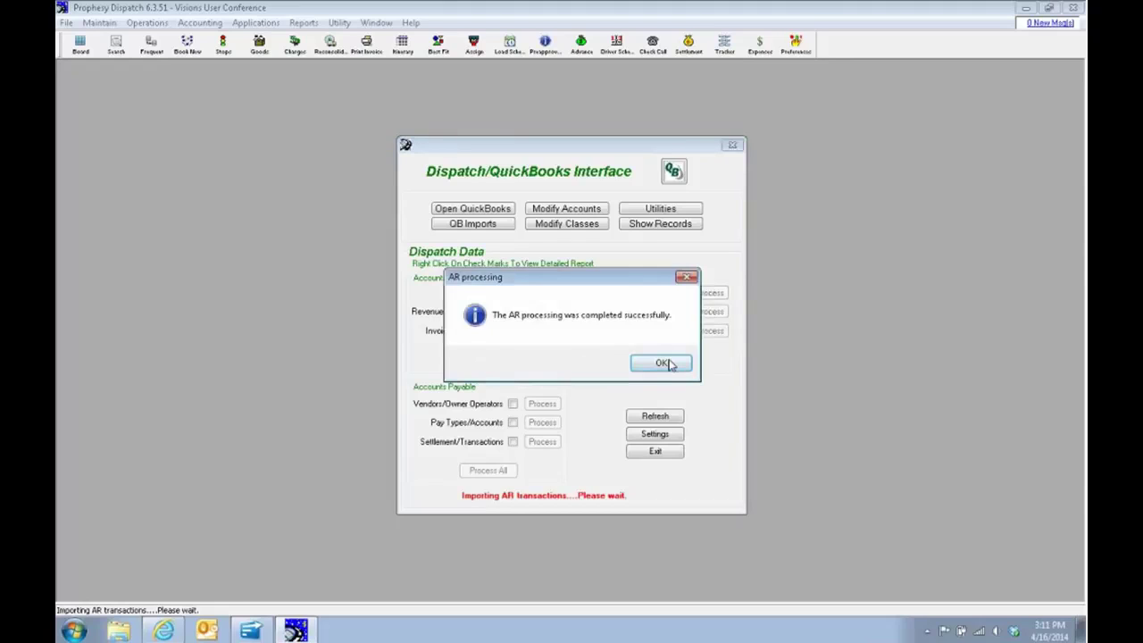
{"action": "left_click", "coordinate": [661, 362]}
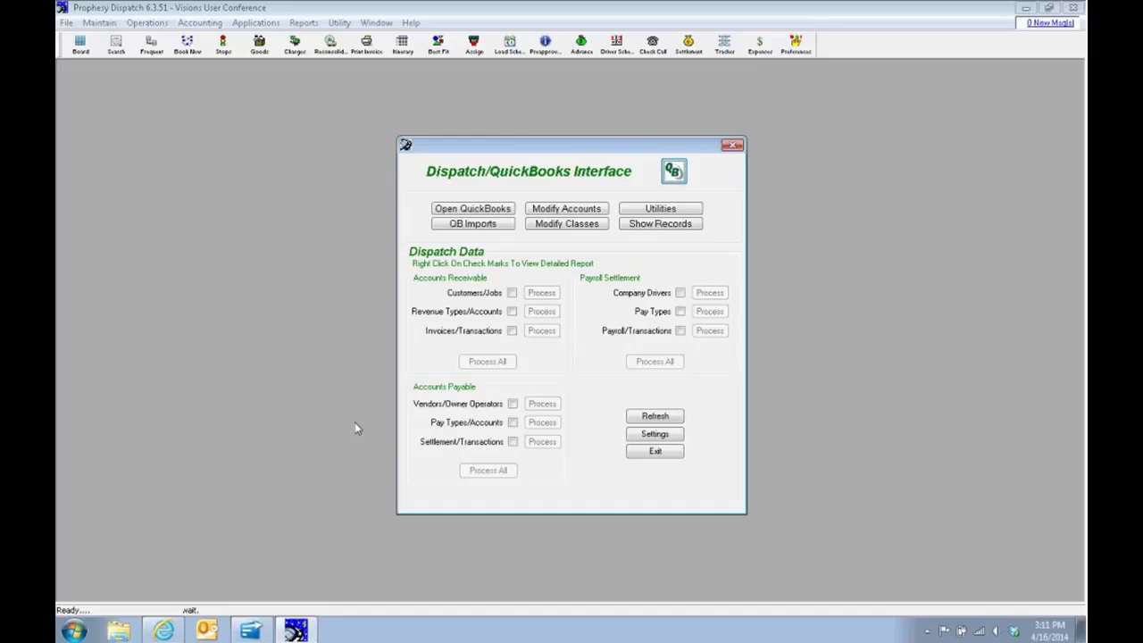
- Switch to QuickBooks and open the Customer Center to view All Star Freight Services' transactions
{"action": "left_click", "coordinate": [251, 631]}
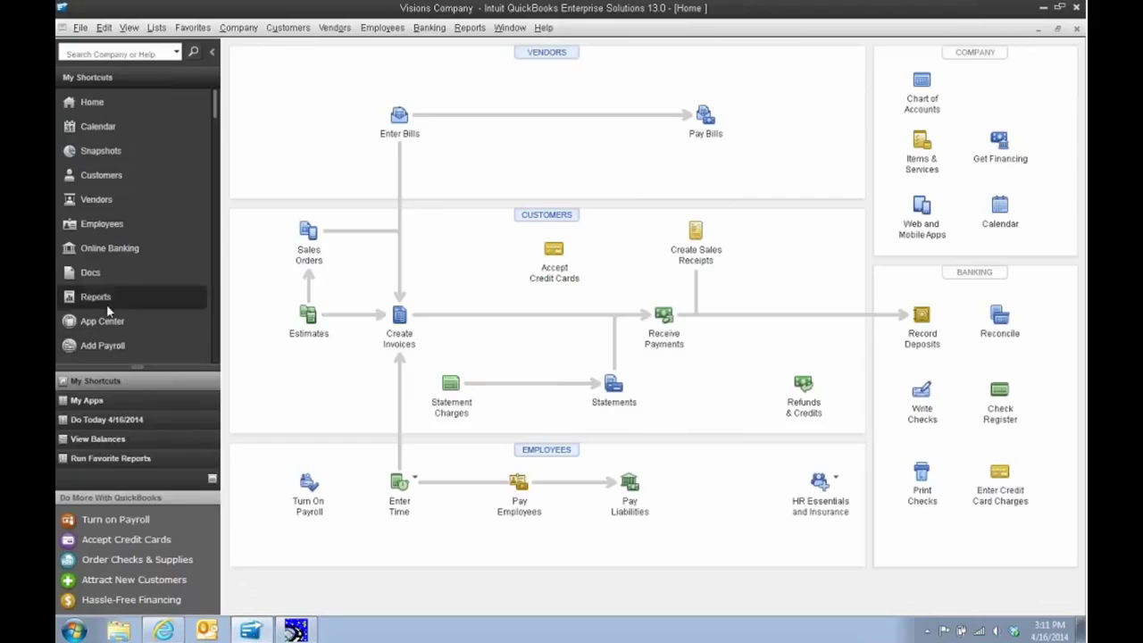
{"action": "left_click", "coordinate": [101, 175]}
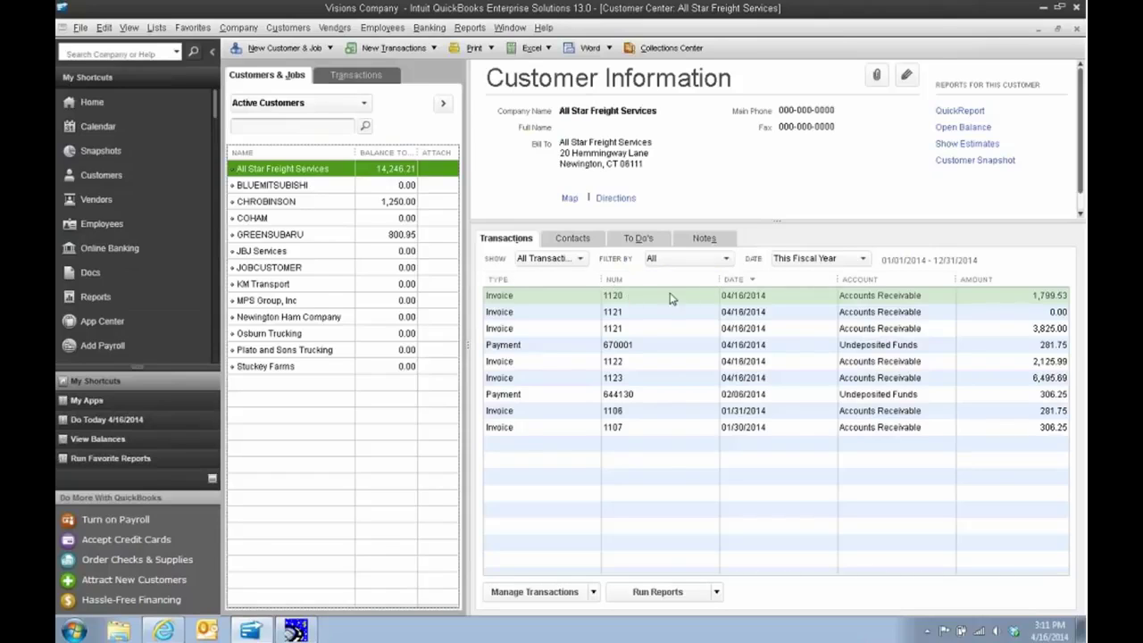
- Open All Star Freight Services' invoice 1120 to examine its line items and descriptions
{"action": "double_click", "coordinate": [672, 296]}
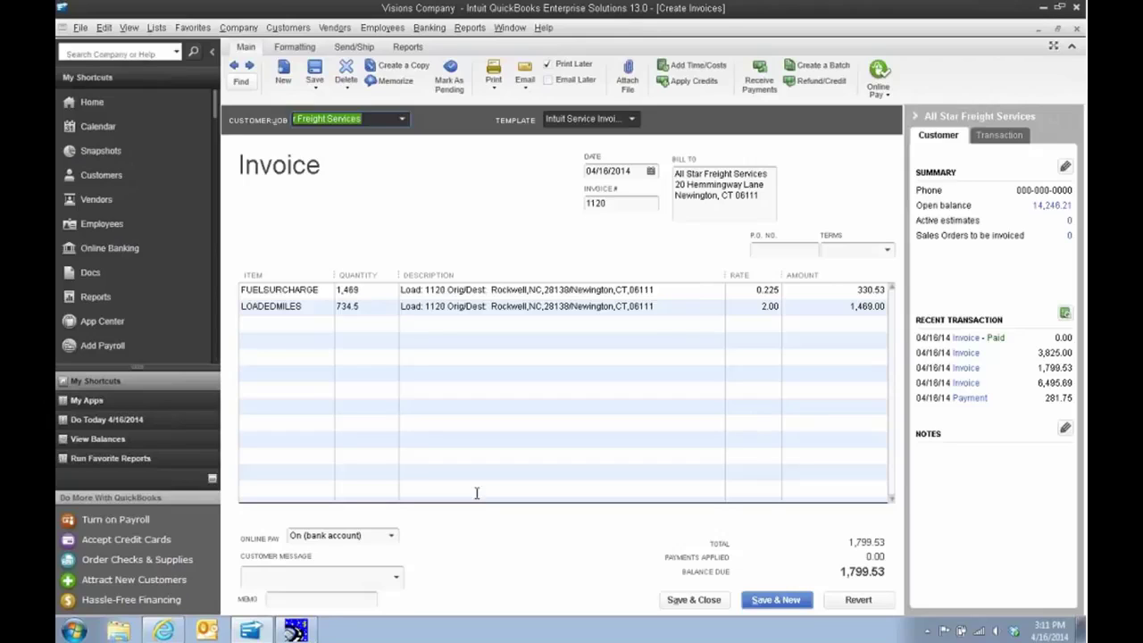
- Switch to Prophesy Dispatch, enable Append Load Number(s) for the AR Invoice Memo Field in the QuickBooks interface settings, and exit the interface
{"action": "left_click", "coordinate": [296, 630]}
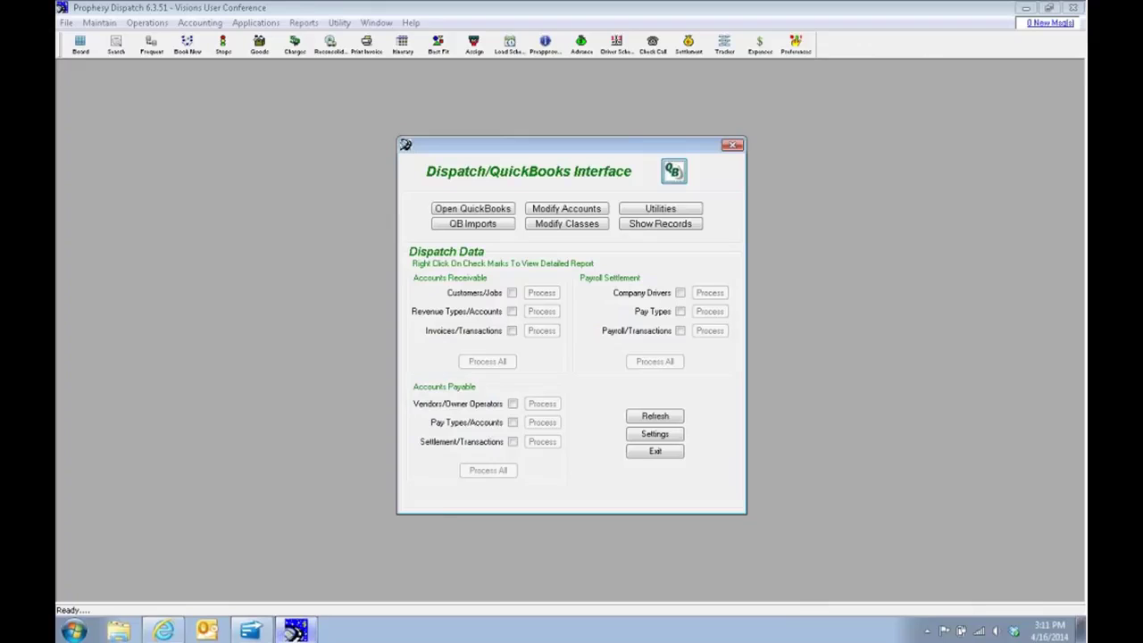
{"action": "left_click", "coordinate": [679, 438]}
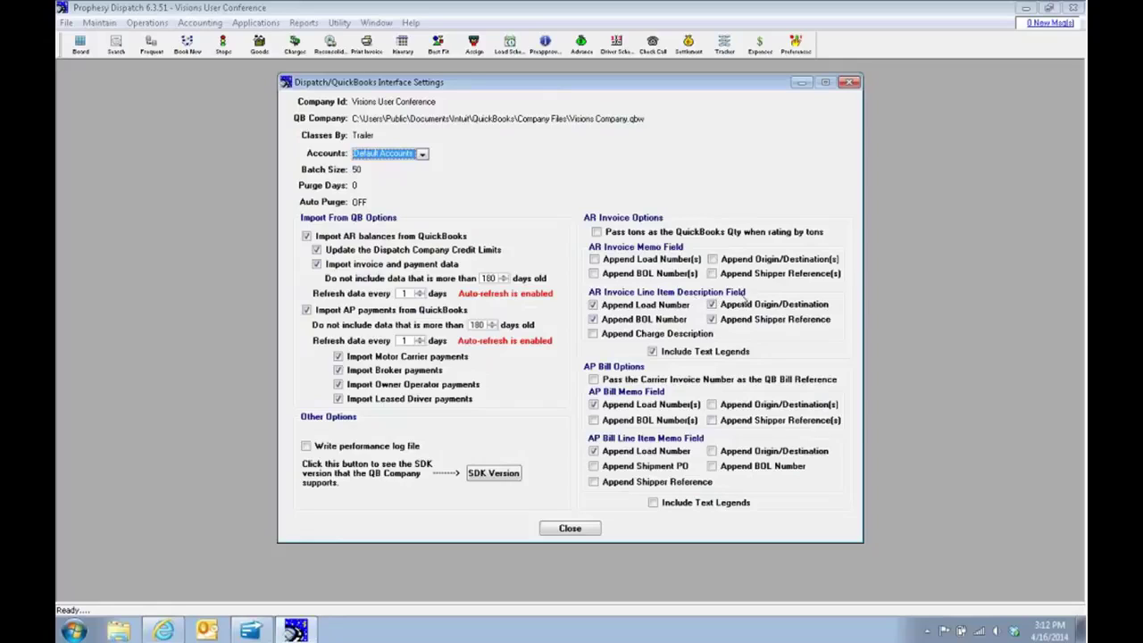
{"action": "left_click", "coordinate": [594, 260]}
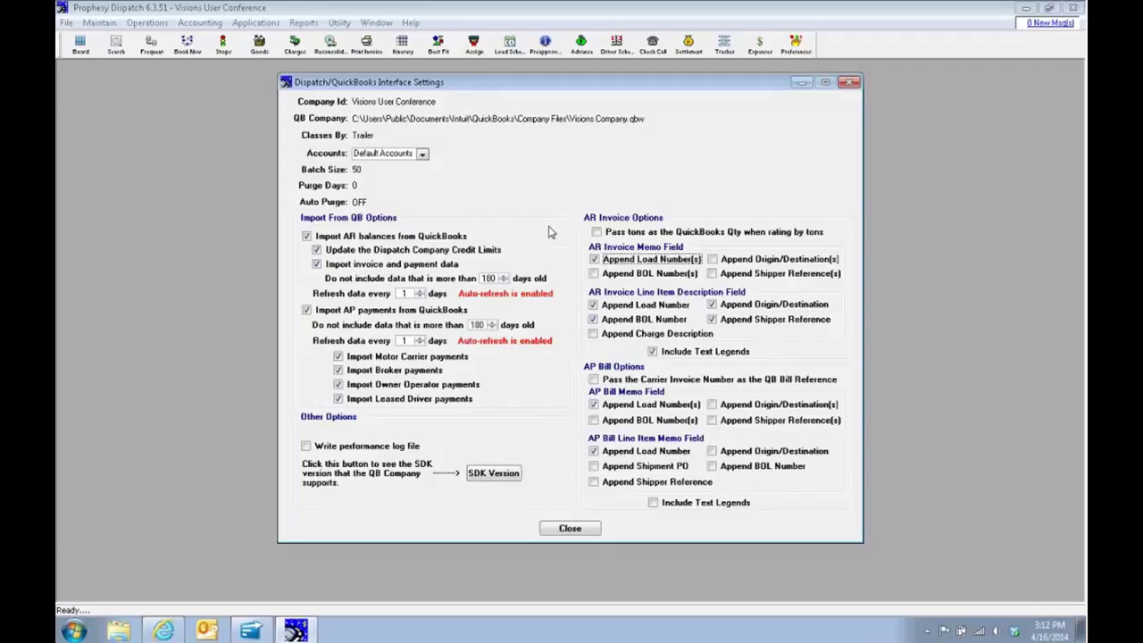
{"action": "left_click", "coordinate": [571, 529]}
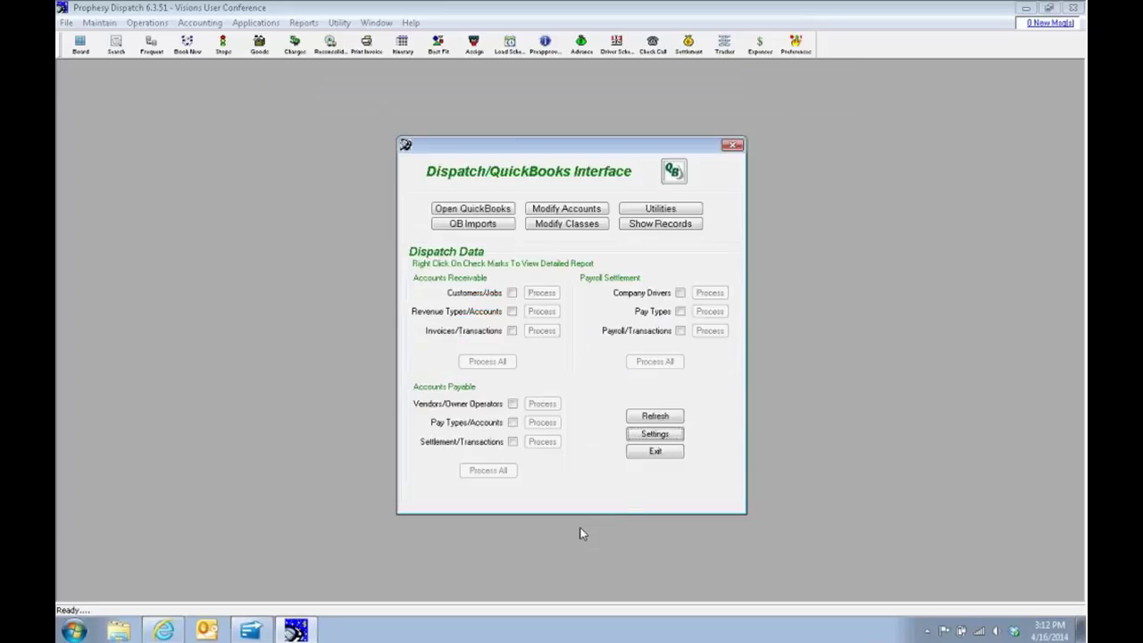
{"action": "left_click", "coordinate": [665, 455]}
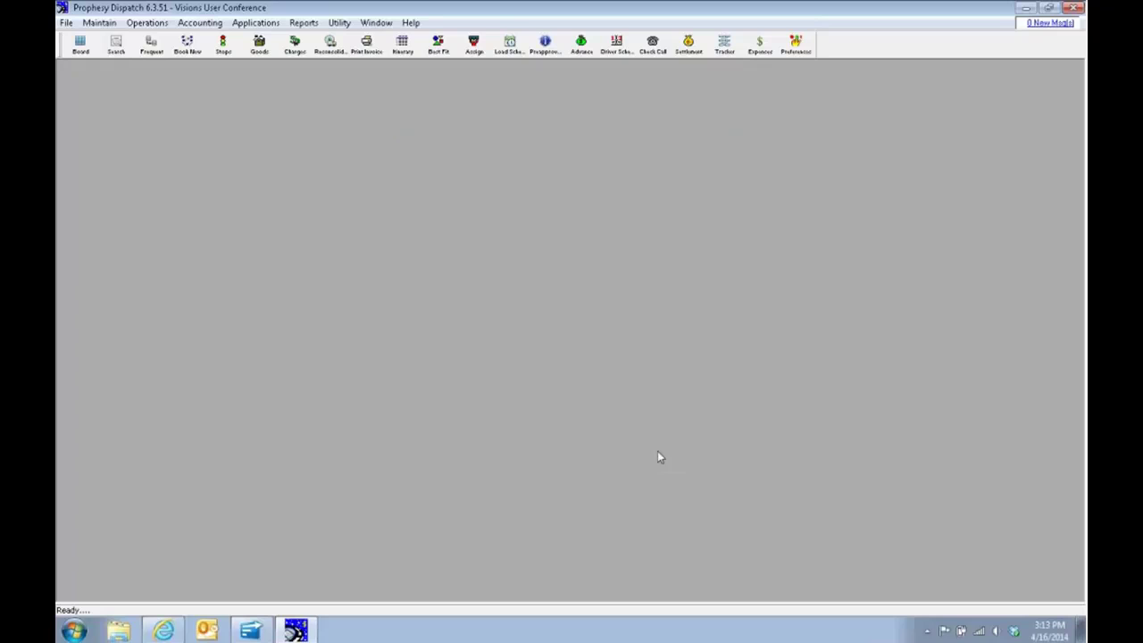
- Search for the load whose Load ID begins with 1106 and open its booking
{"action": "left_click", "coordinate": [115, 45]}
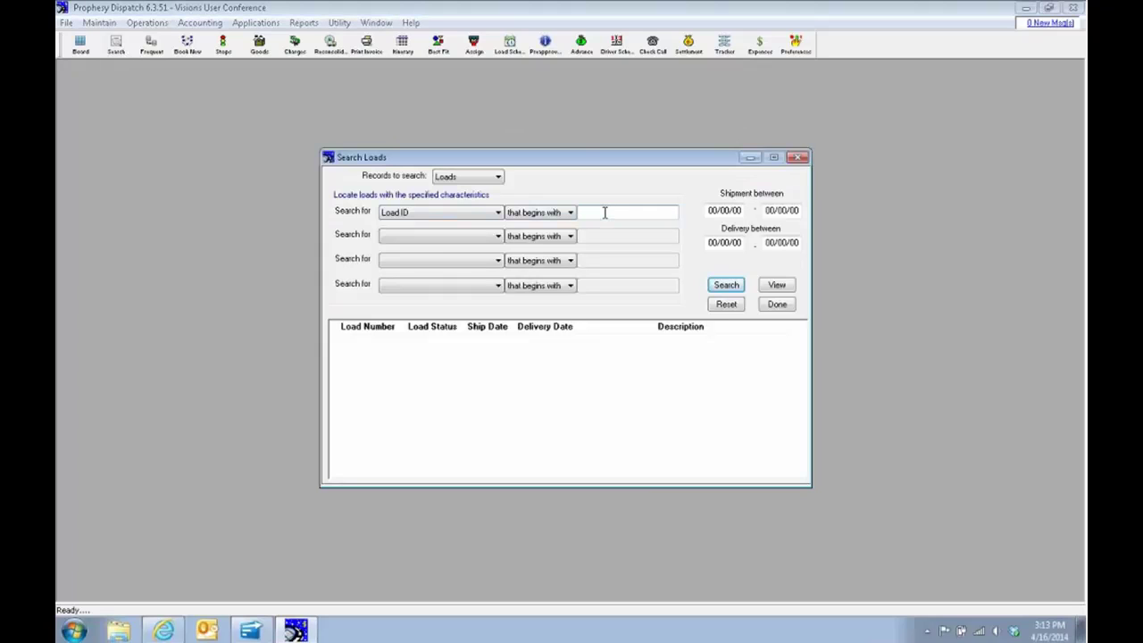
{"action": "type", "text": "1106"}
{"action": "left_click", "coordinate": [729, 288]}
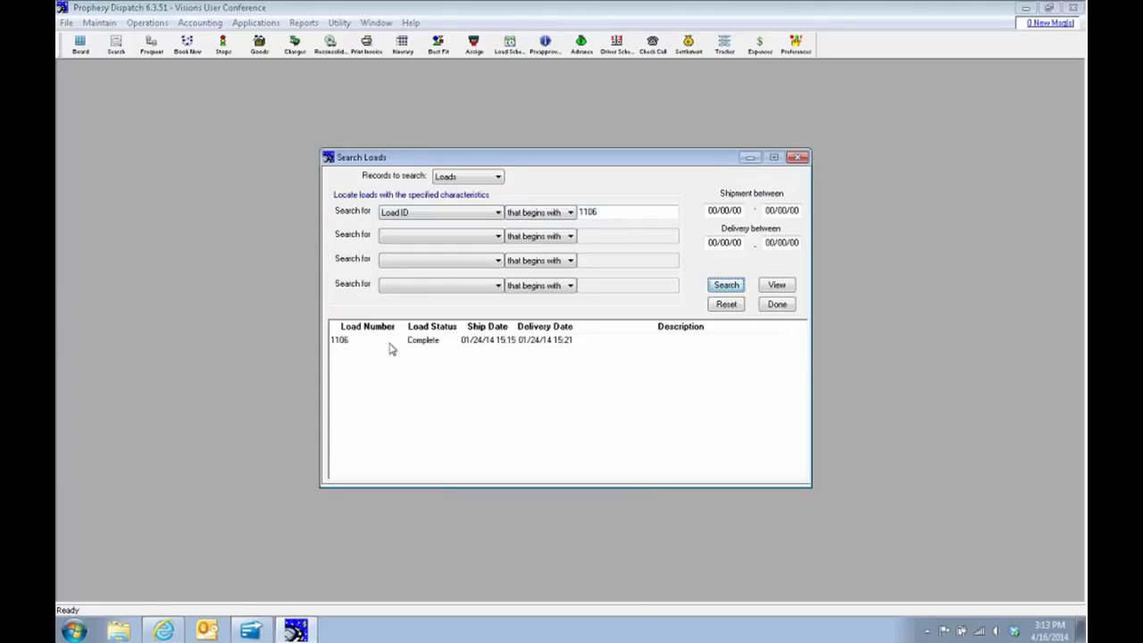
{"action": "double_click", "coordinate": [390, 349]}
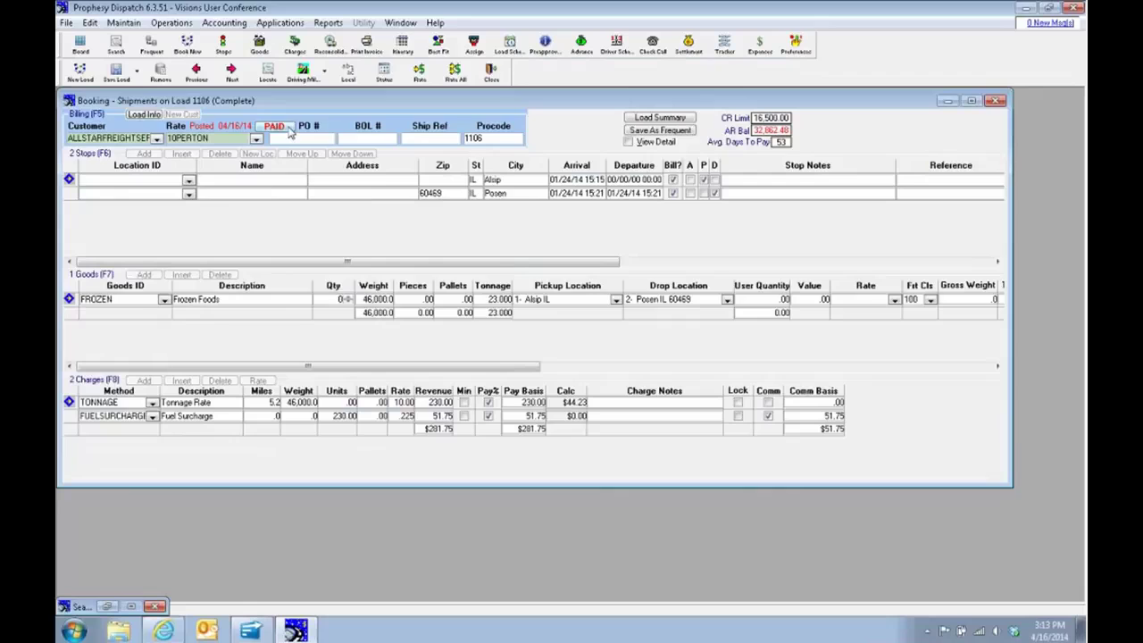
- View the QuickBooks payment status of load 1106's paid invoice and close the booking
{"action": "left_click", "coordinate": [288, 130]}
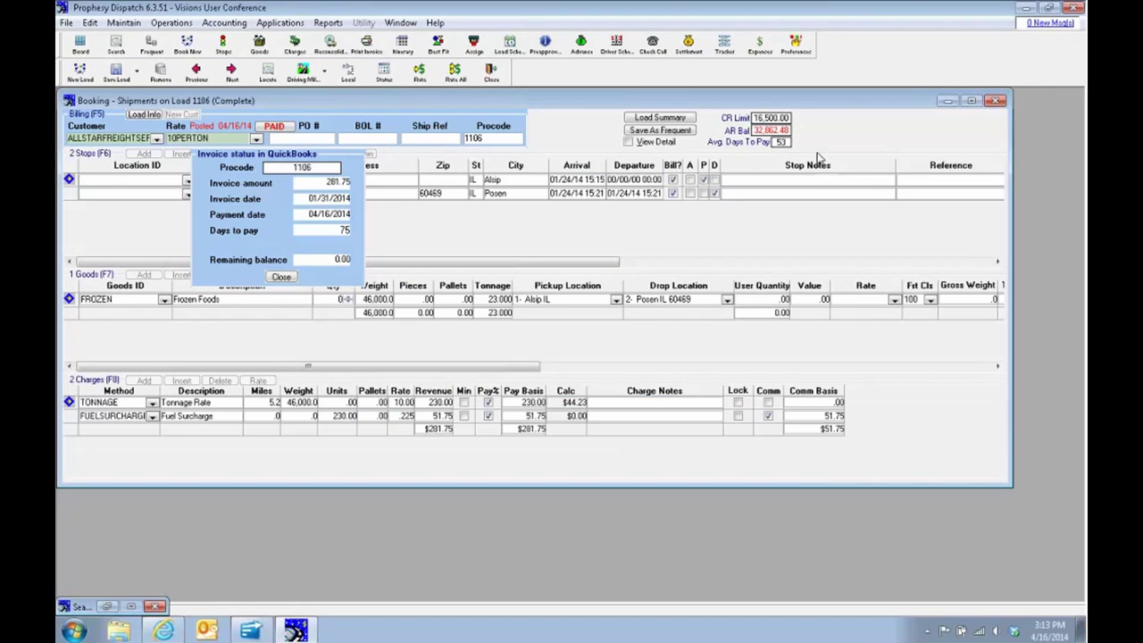
{"action": "left_click", "coordinate": [279, 278]}
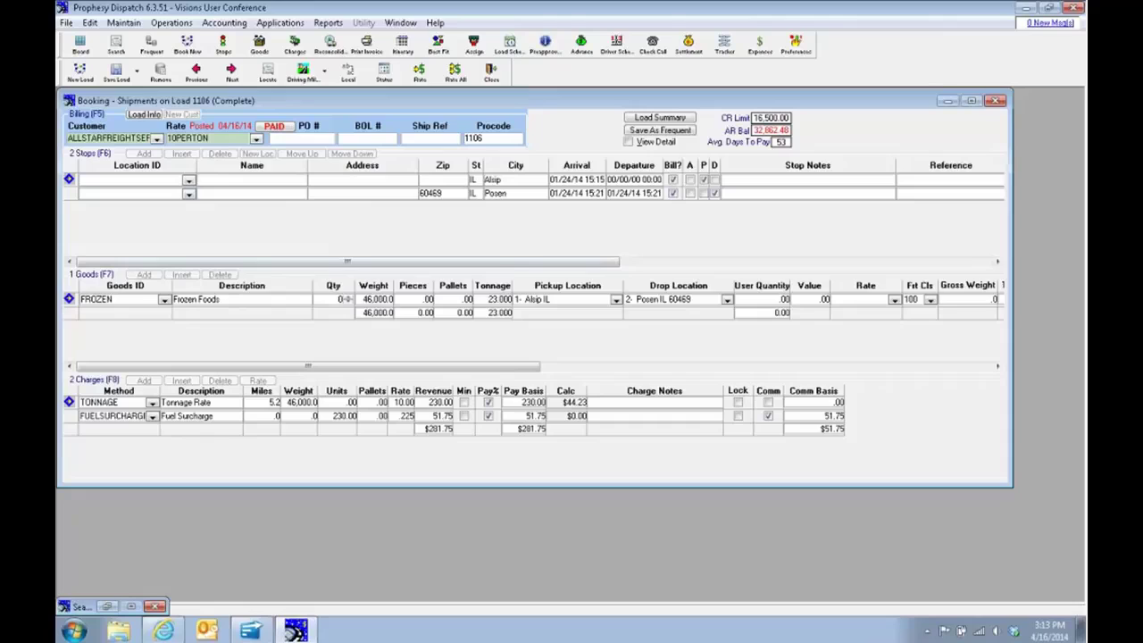
{"action": "left_click", "coordinate": [493, 74]}
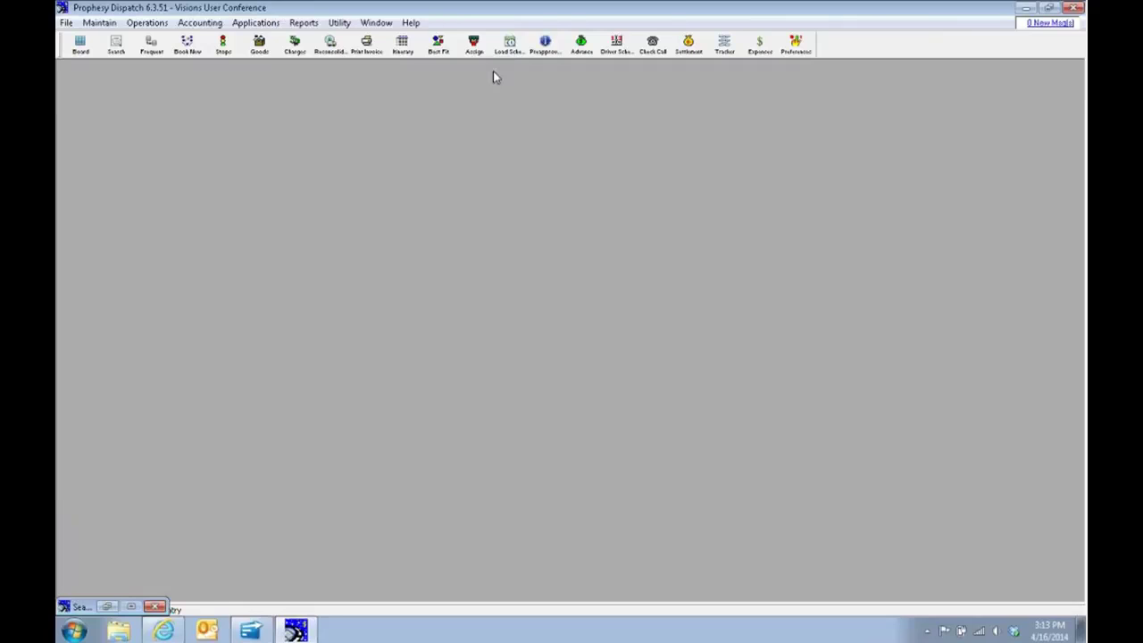
- Open Print / Post Freight Bills and filter the invoices to Previously Posted
{"action": "left_click", "coordinate": [202, 23]}
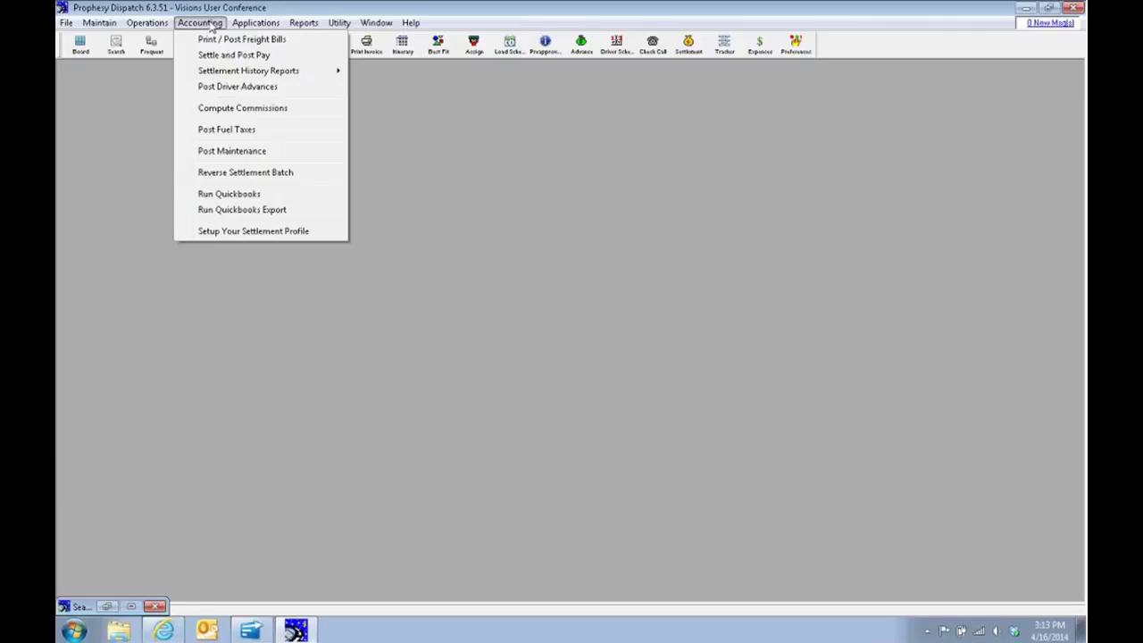
{"action": "left_click", "coordinate": [301, 43]}
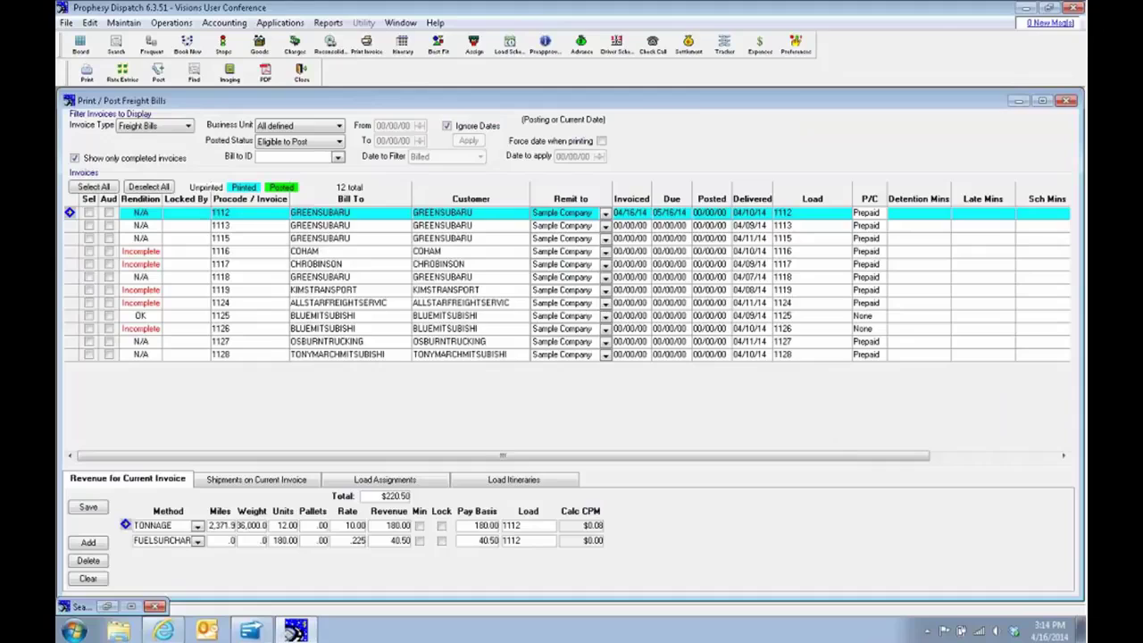
{"action": "left_click", "coordinate": [339, 143]}
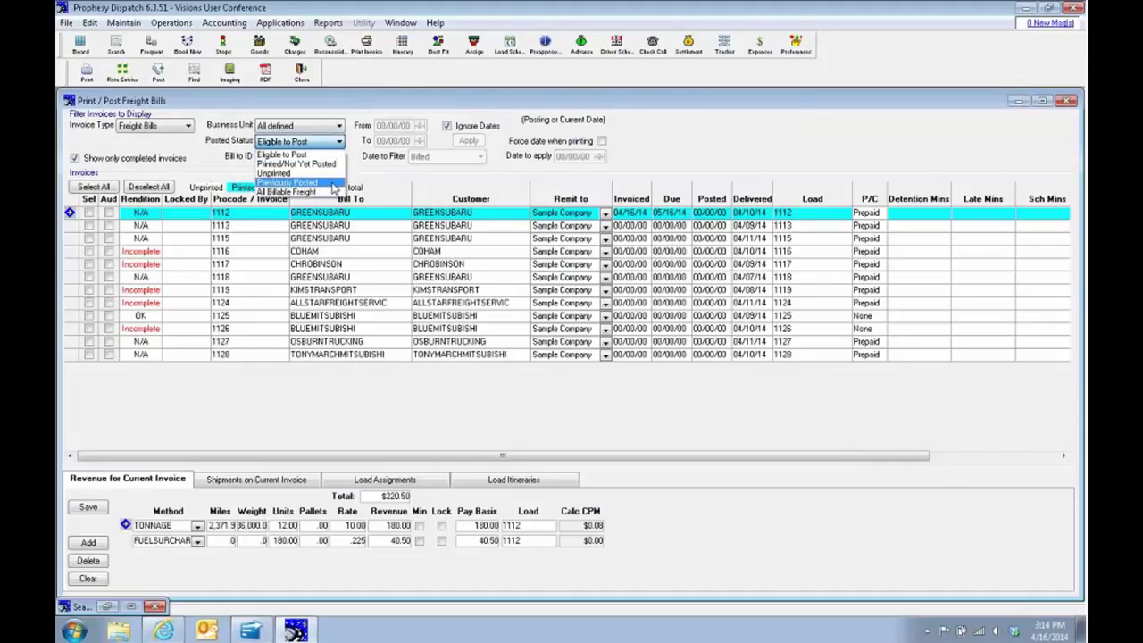
{"action": "left_click", "coordinate": [333, 183]}
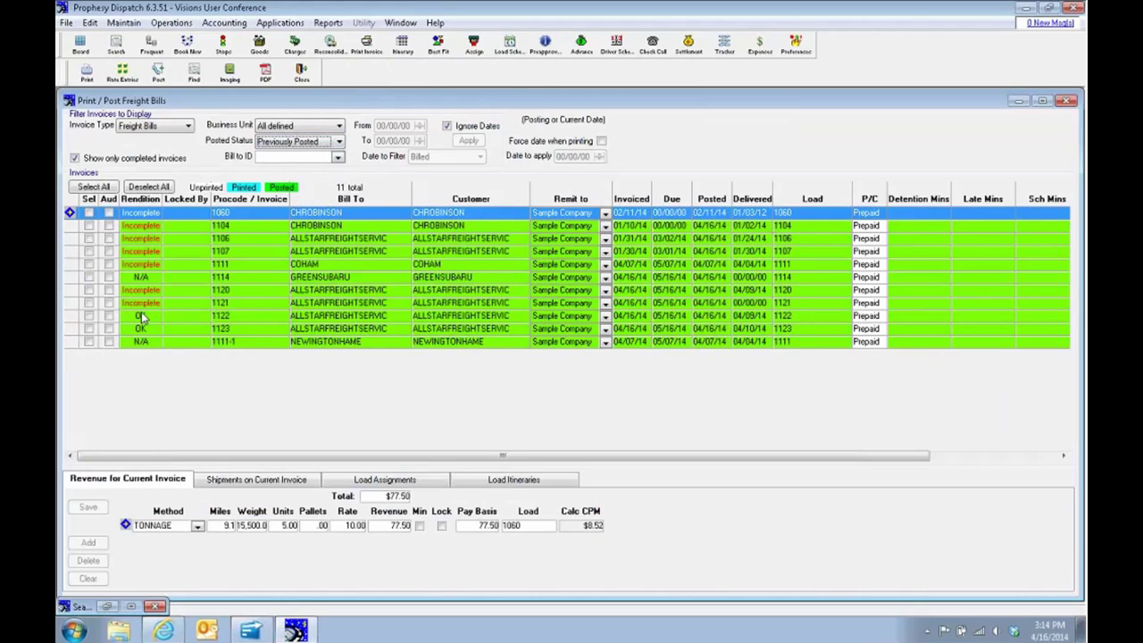
- Select posted freight bill 1122 for All Star Freight Services and reverse it
{"action": "left_click", "coordinate": [89, 316]}
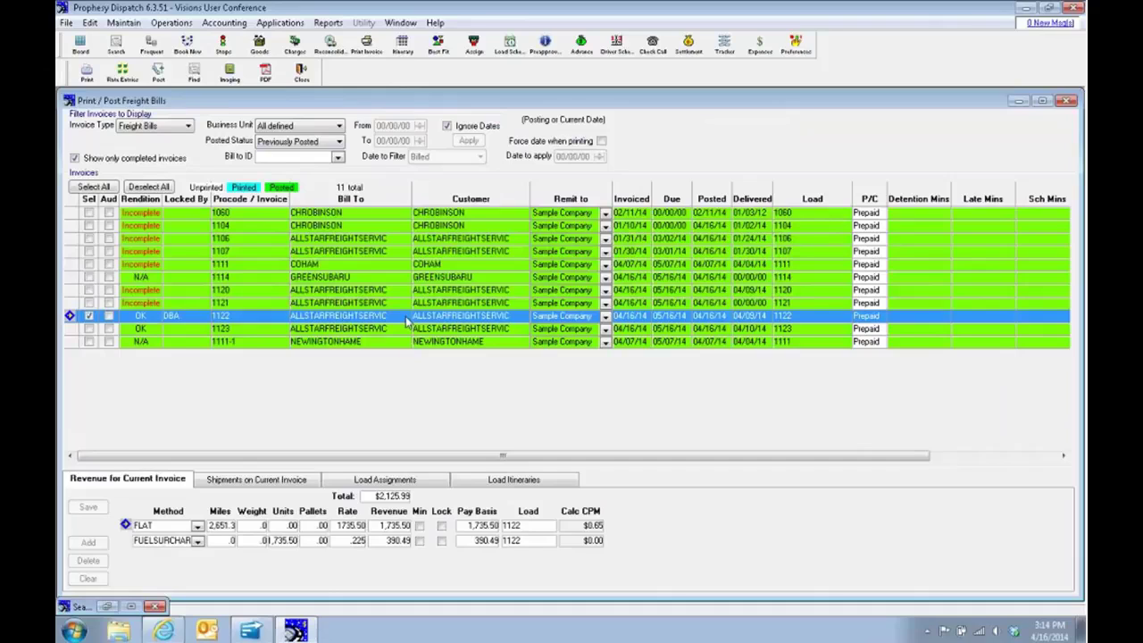
{"action": "right_click", "coordinate": [340, 321]}
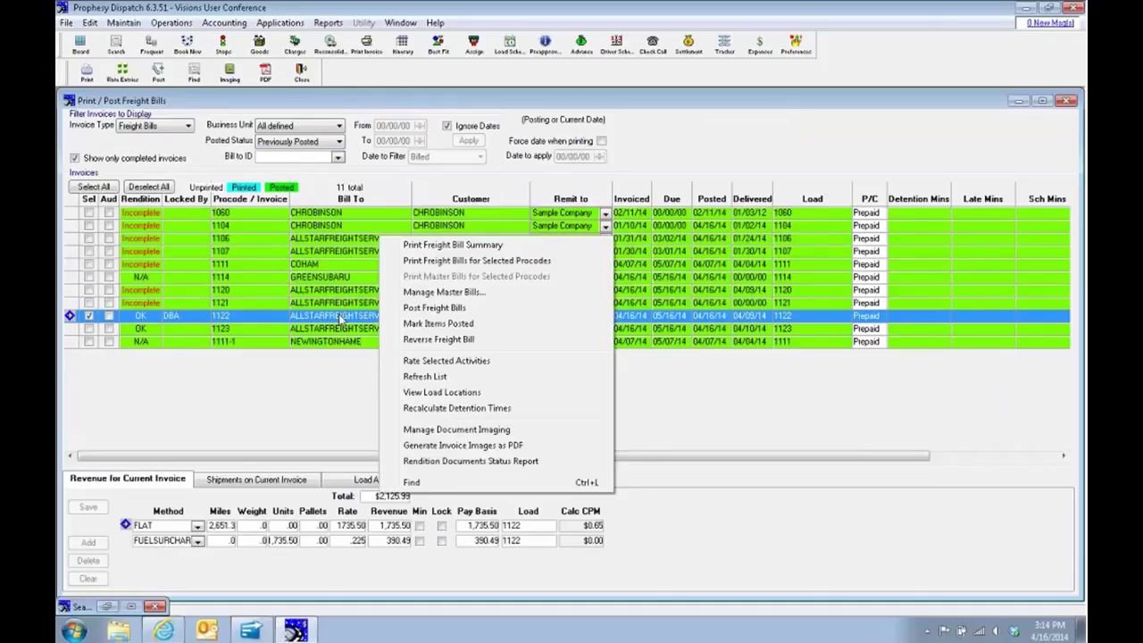
{"action": "left_click", "coordinate": [493, 341]}
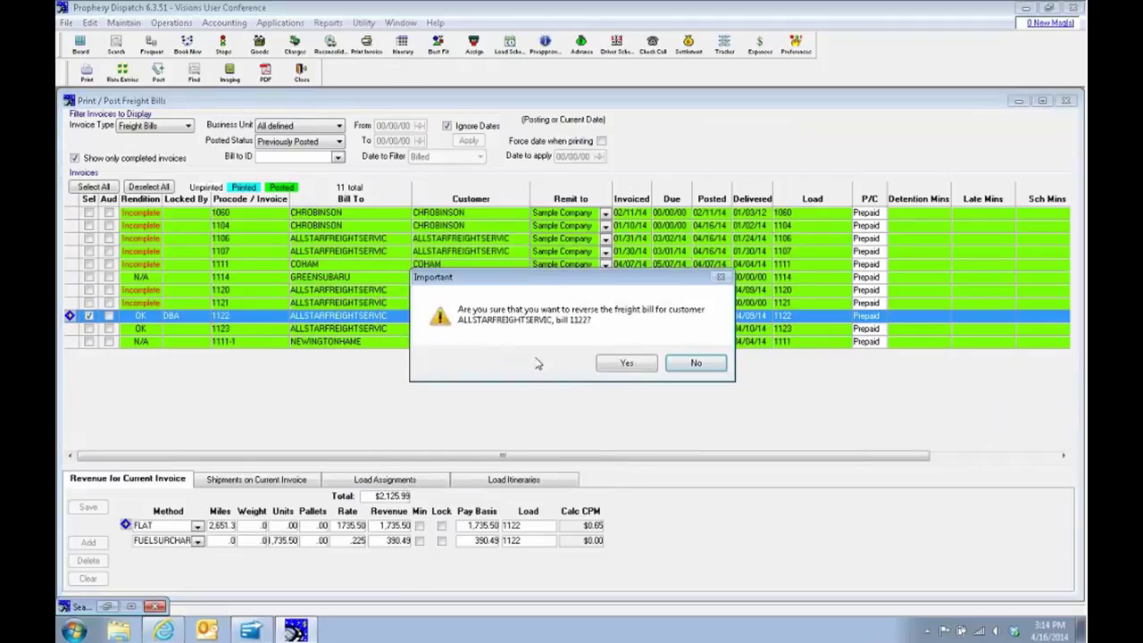
{"action": "left_click", "coordinate": [642, 365]}
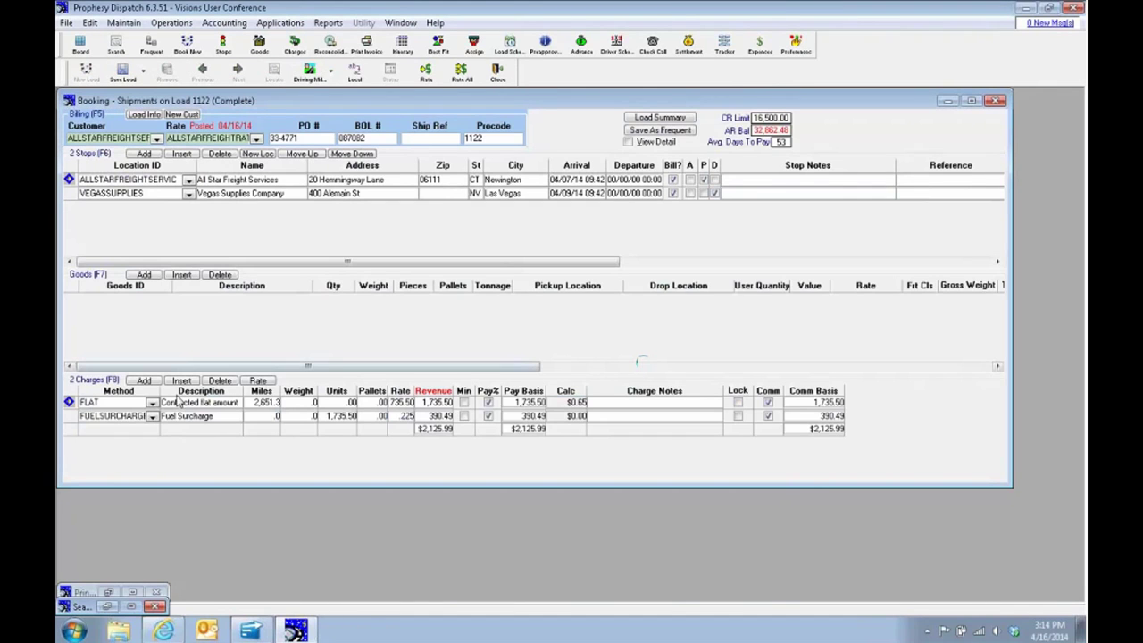
- Add a DETENTION charge of 2 units to load 1122, save and close the booking, and acknowledge the reversal
{"action": "left_click", "coordinate": [151, 381]}
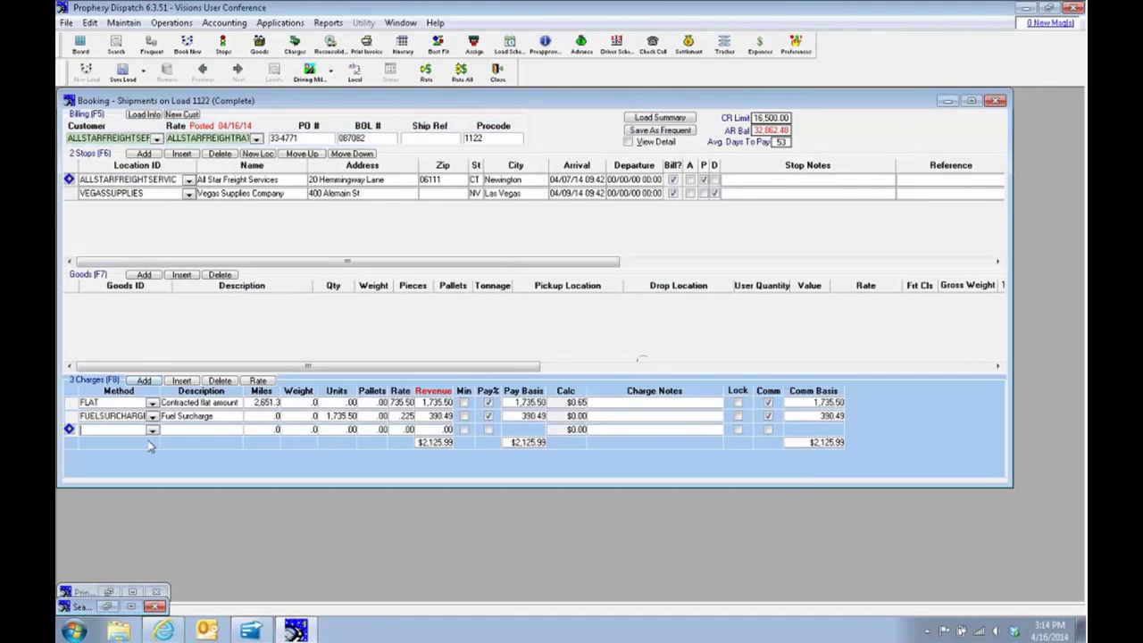
{"action": "left_click", "coordinate": [151, 430]}
{"action": "type", "text": "d"}
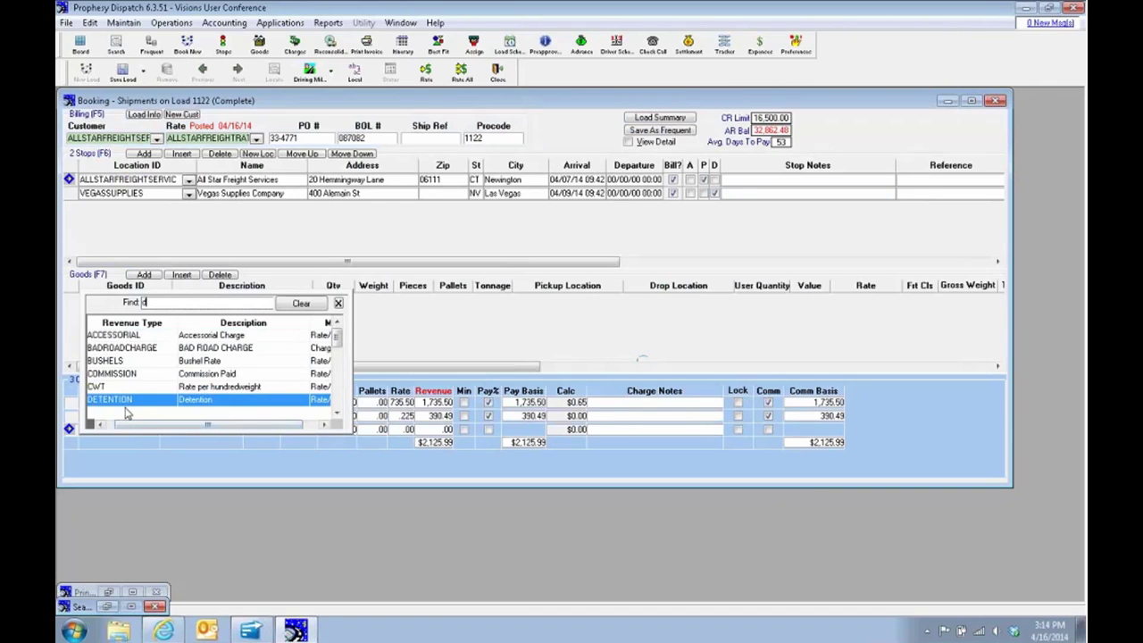
{"action": "left_click", "coordinate": [130, 400]}
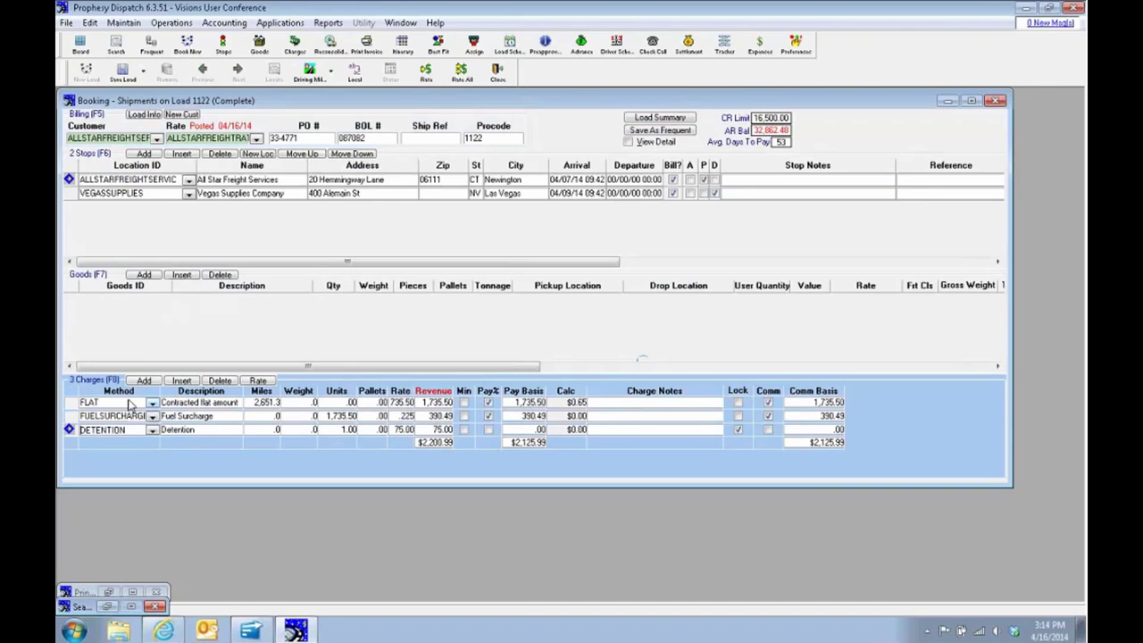
{"action": "left_click", "coordinate": [329, 429]}
{"action": "type", "text": "2"}
{"action": "left_click", "coordinate": [383, 429]}
{"action": "left_click", "coordinate": [121, 73]}
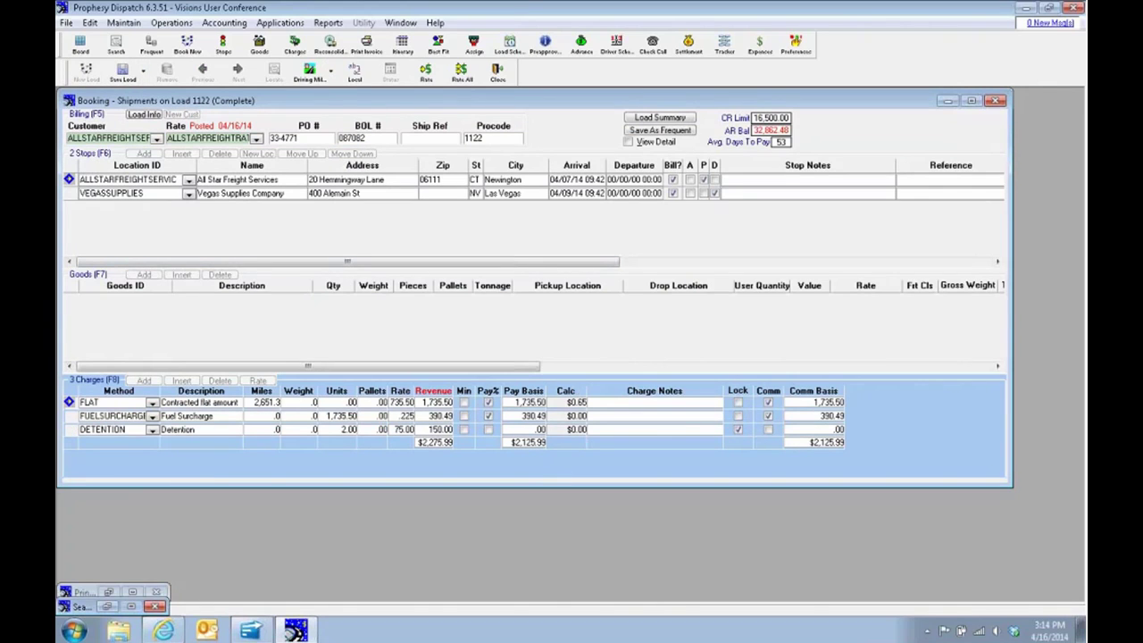
{"action": "left_click", "coordinate": [497, 75]}
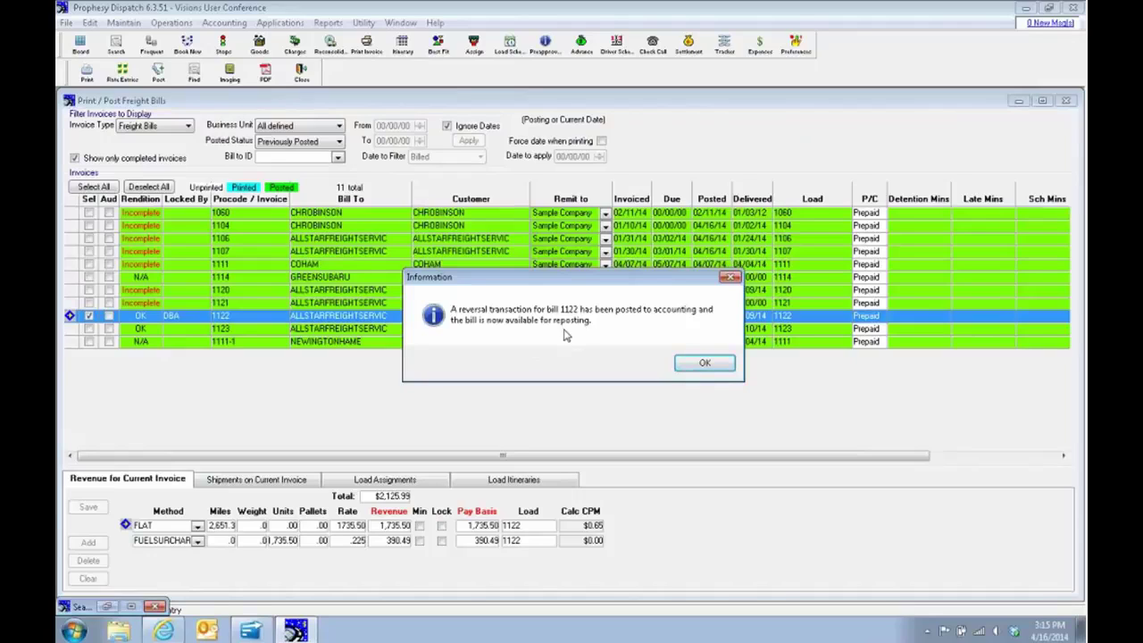
{"action": "left_click", "coordinate": [703, 363]}
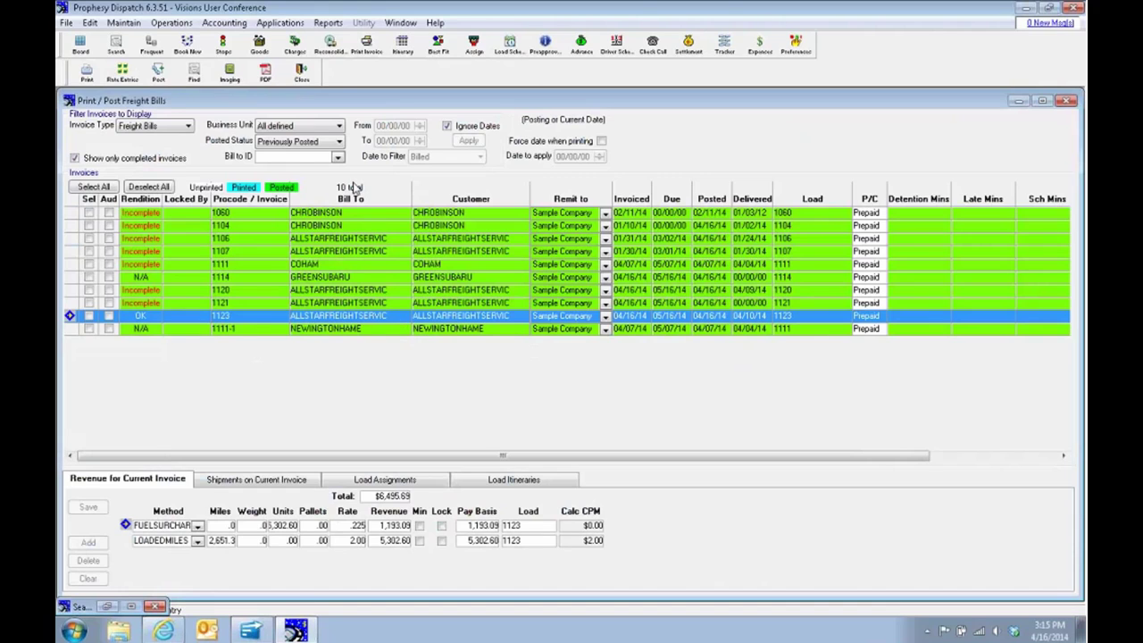
- Filter the freight bills to Eligible to Post and make bill 1122 the current invoice
{"action": "left_click", "coordinate": [339, 142]}
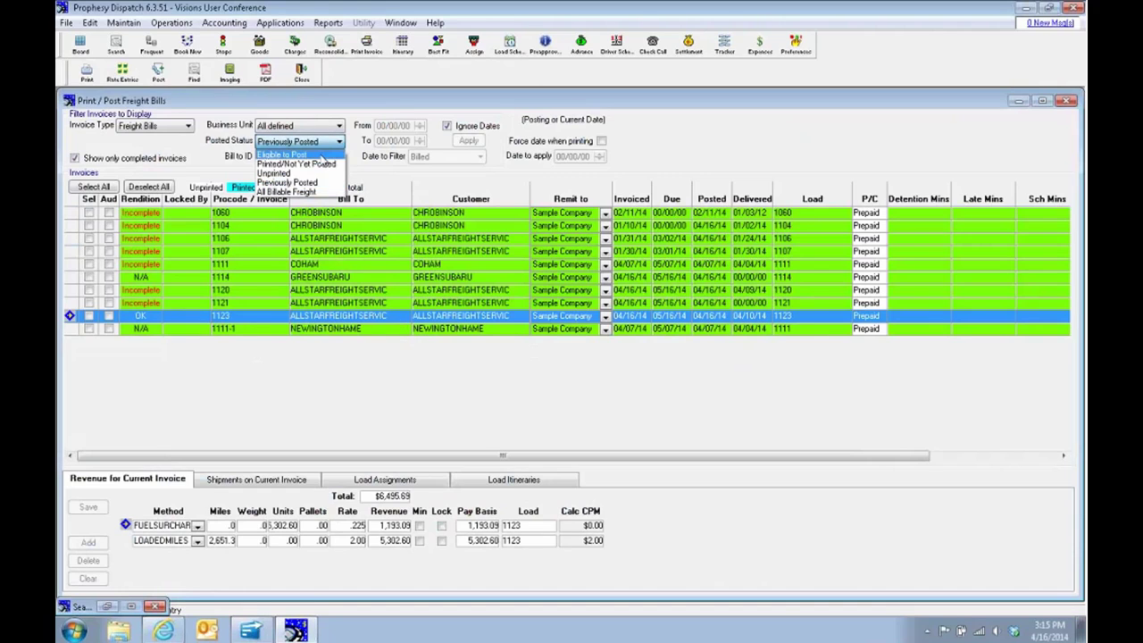
{"action": "left_click", "coordinate": [321, 156]}
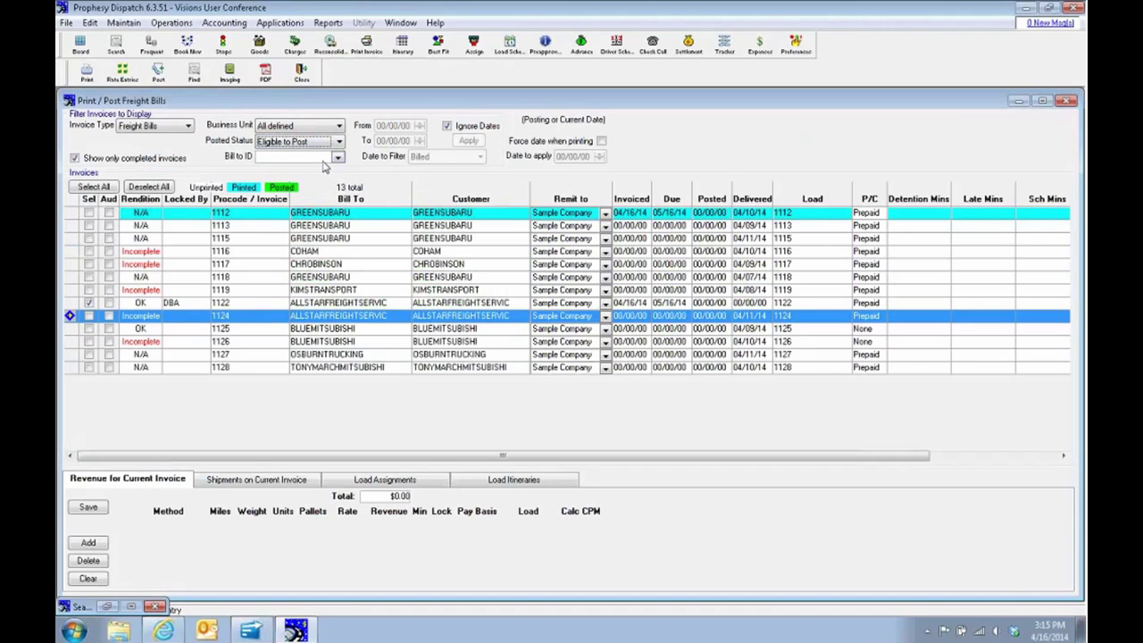
{"action": "left_click", "coordinate": [202, 303]}
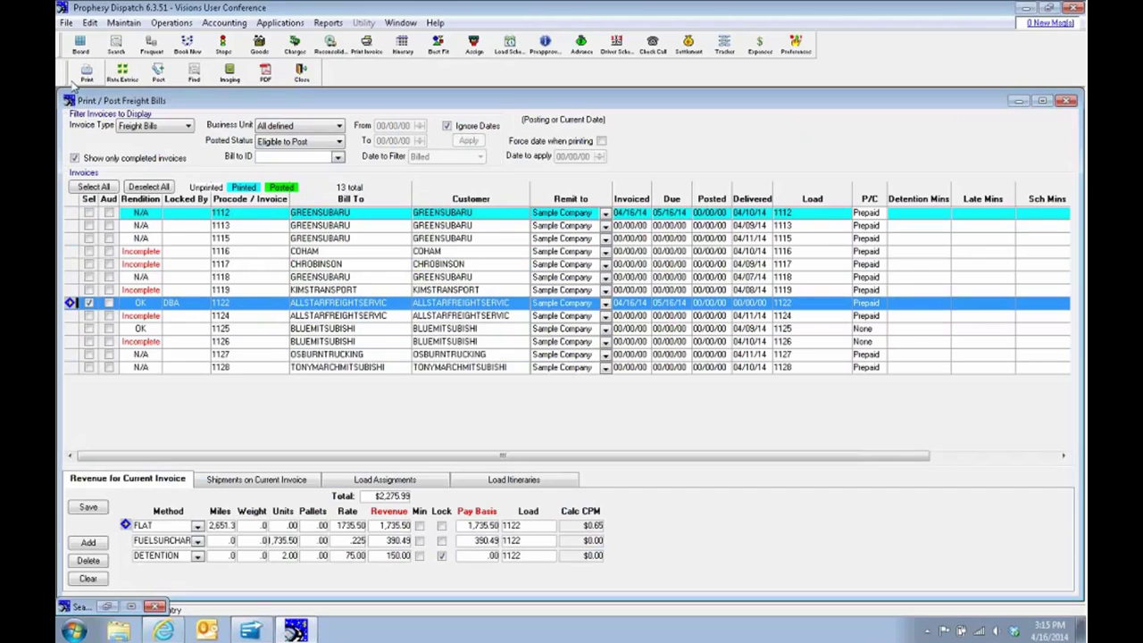
- Generate the printed freight bill for 1122, close its preview, and confirm that it printed correctly
{"action": "left_click", "coordinate": [87, 75]}
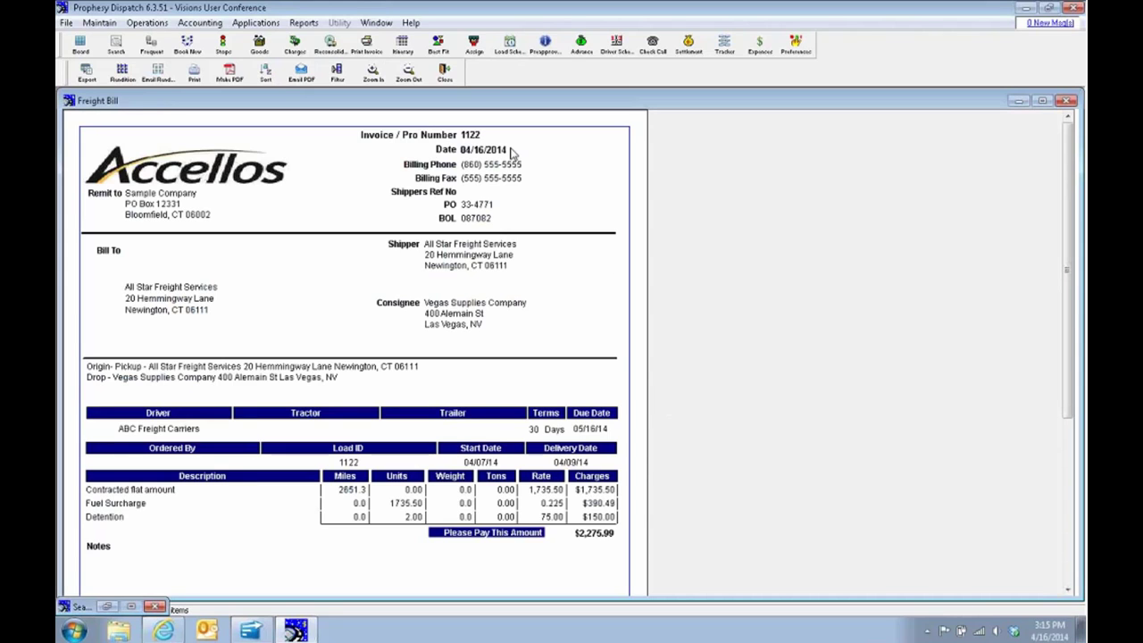
{"action": "left_click", "coordinate": [444, 75]}
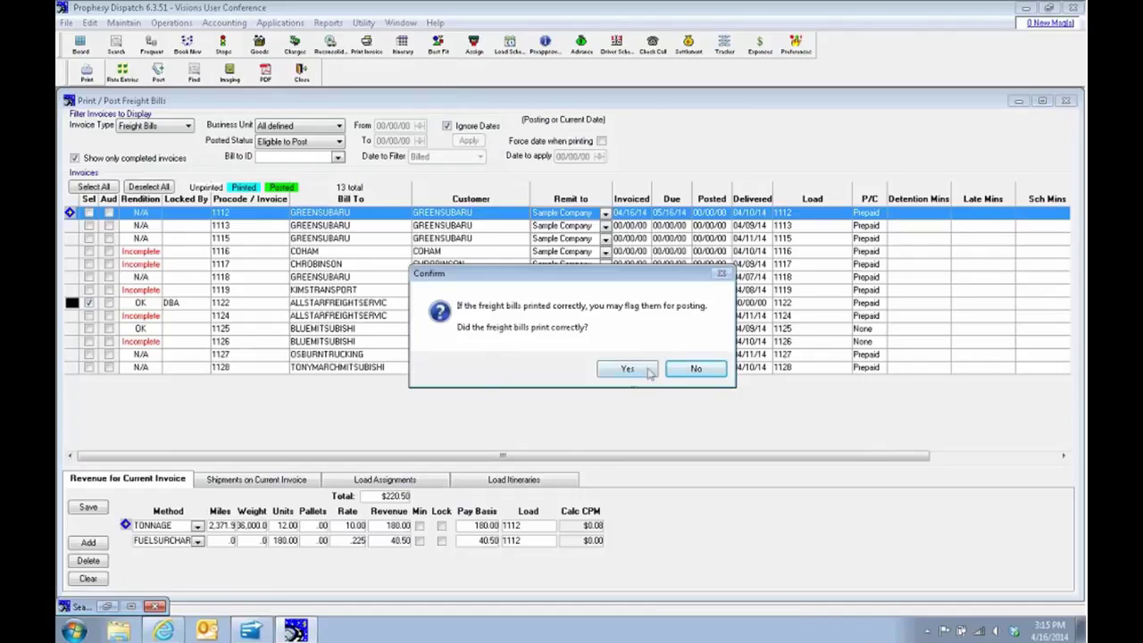
{"action": "left_click", "coordinate": [650, 372]}
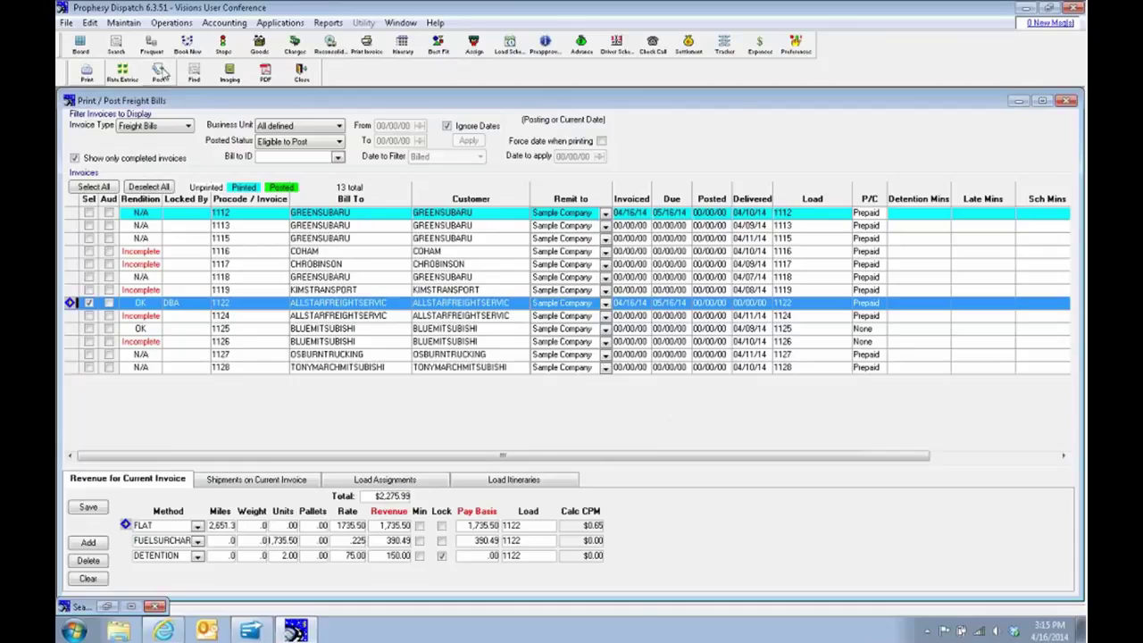
- Post the selected freight bill 1122 to Accounts Receivable and acknowledge the completion
{"action": "left_click", "coordinate": [158, 72]}
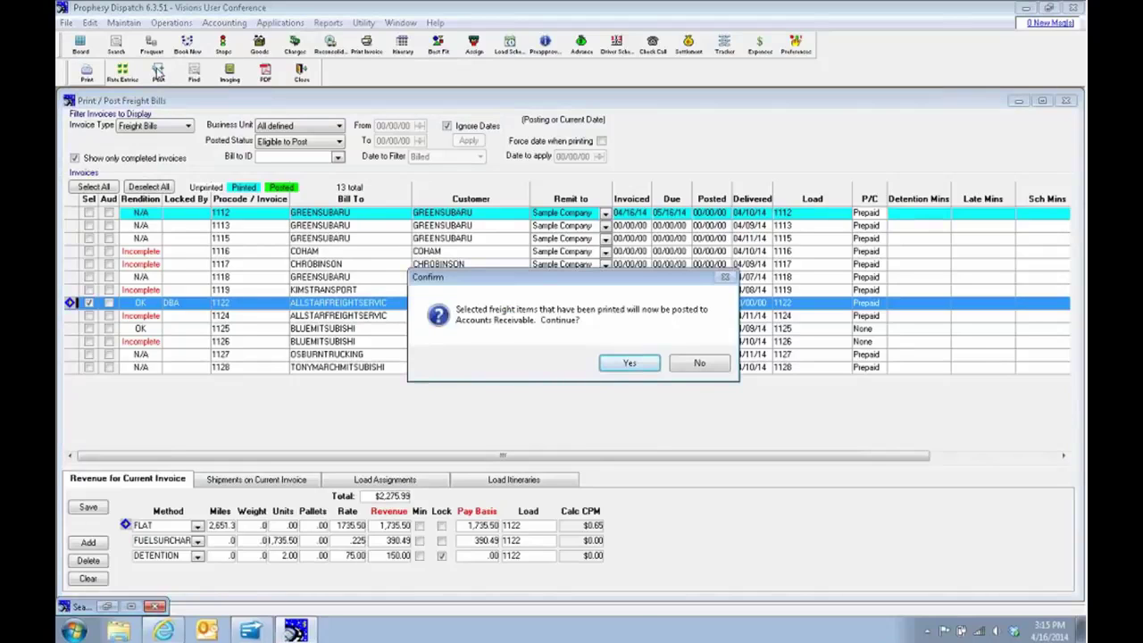
{"action": "left_click", "coordinate": [630, 363]}
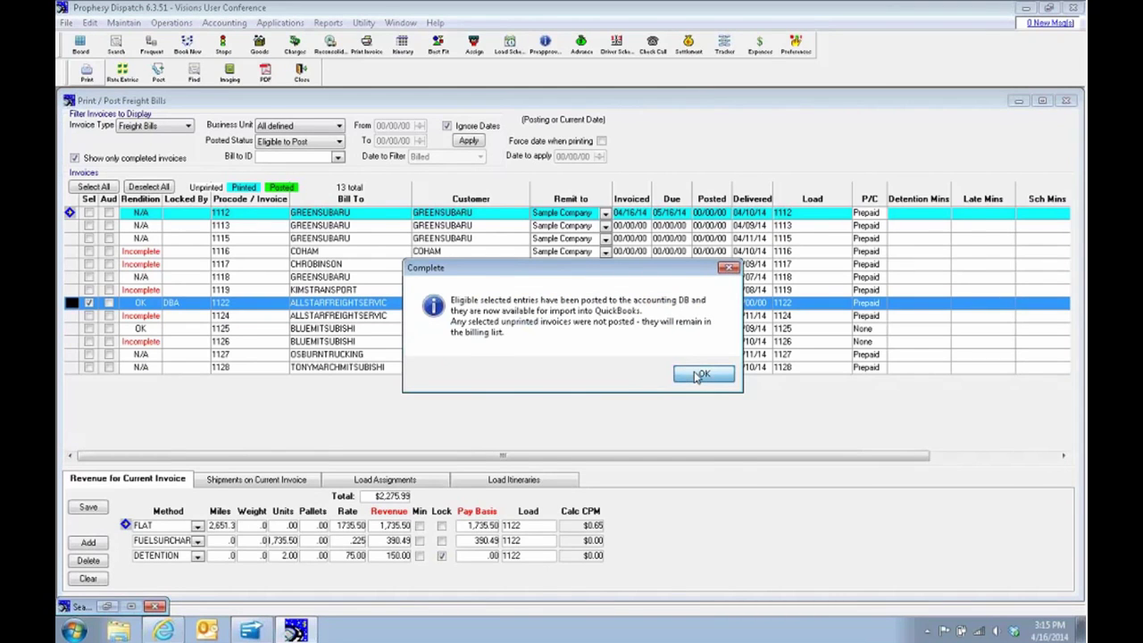
{"action": "left_click", "coordinate": [700, 374]}
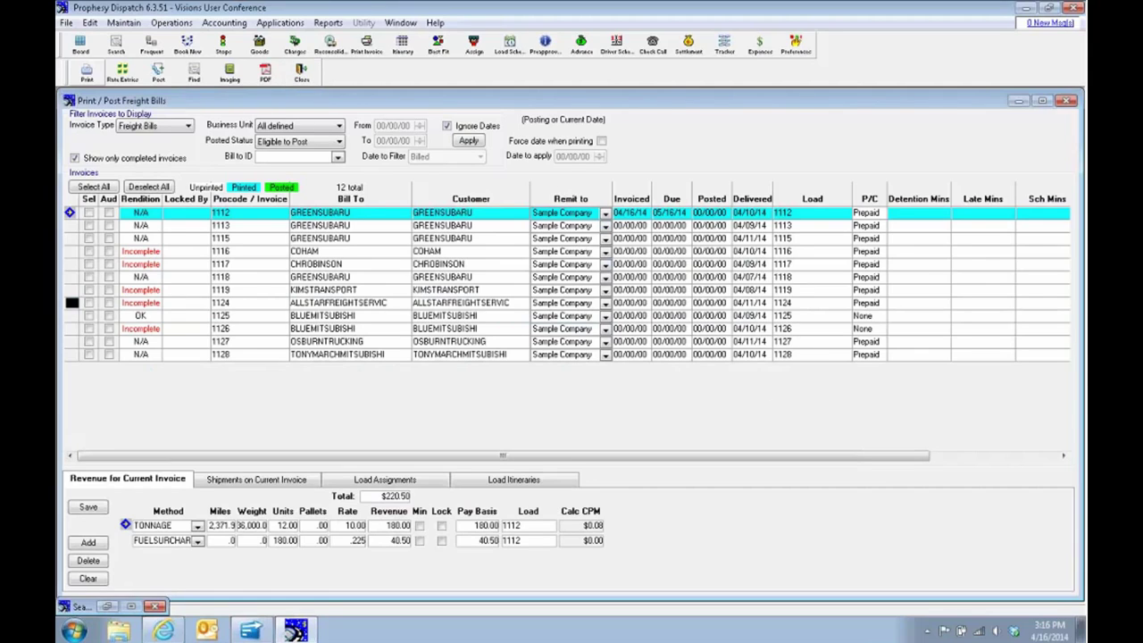
- Close the freight bill window and open the QuickBooks export interface for the Visions User Conference company
{"action": "left_click", "coordinate": [301, 75]}
{"action": "left_click", "coordinate": [209, 24]}
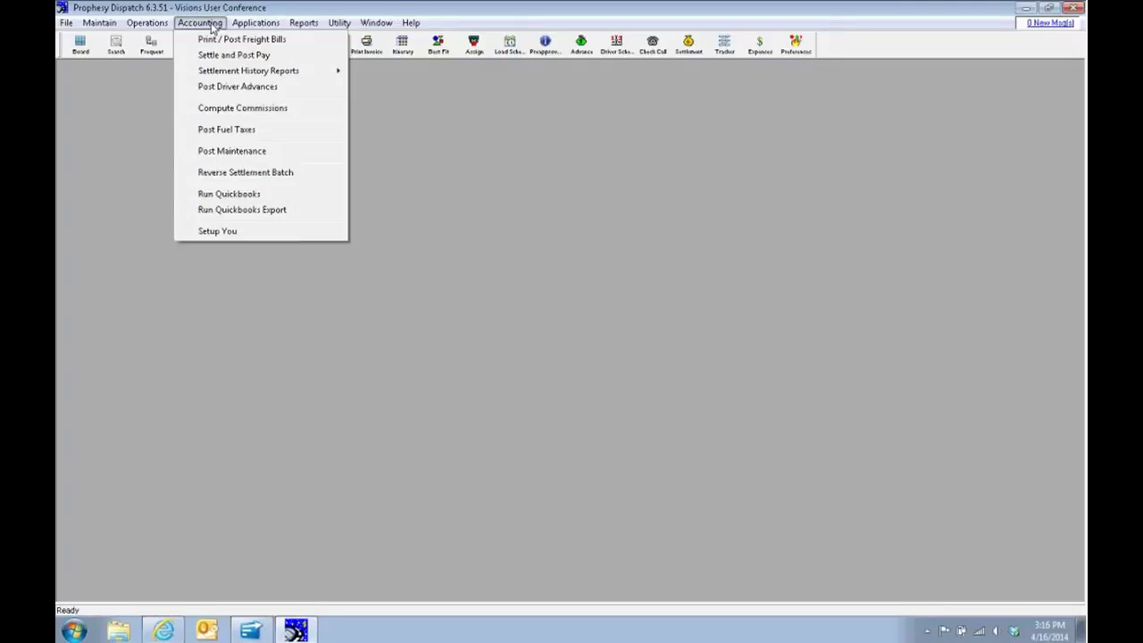
{"action": "left_click", "coordinate": [315, 213]}
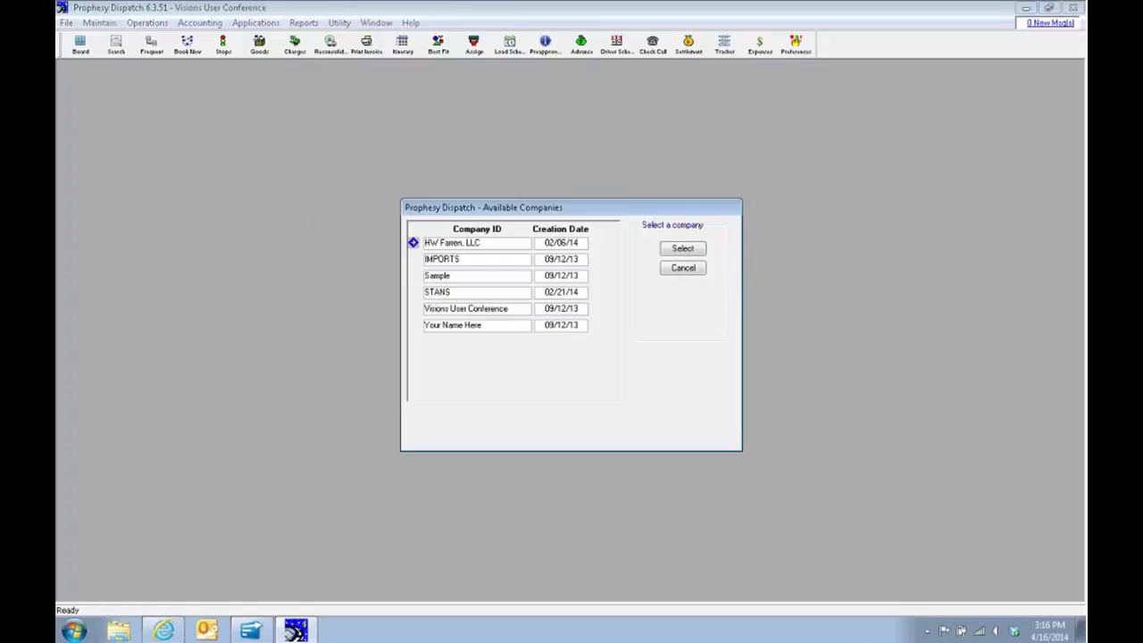
{"action": "left_click", "coordinate": [519, 313]}
{"action": "left_click", "coordinate": [689, 252]}
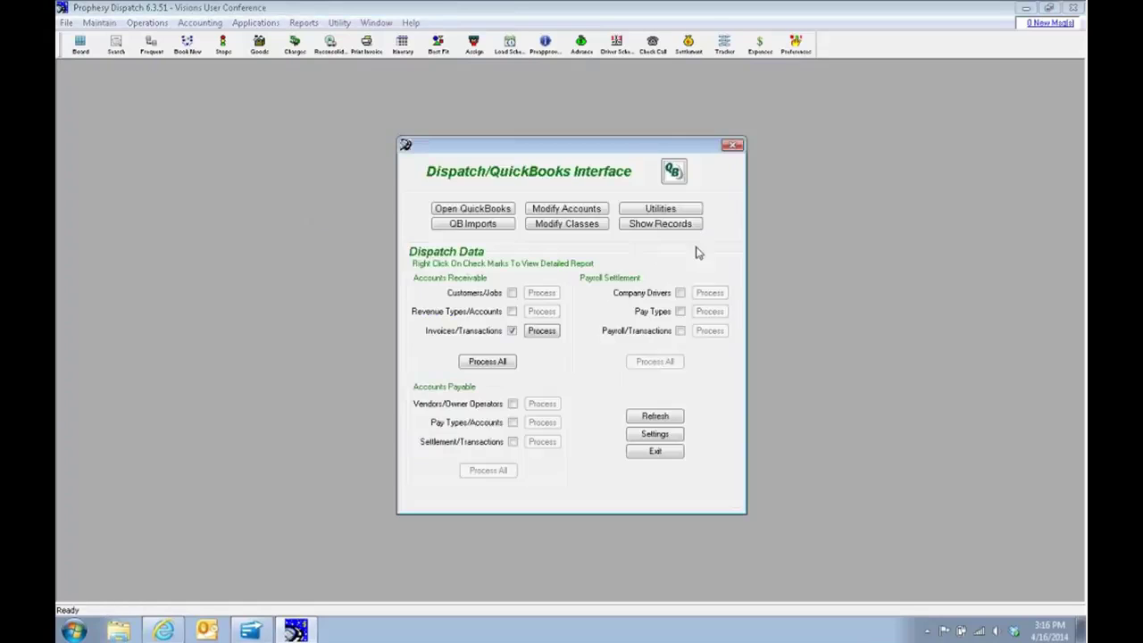
- Review the detailed report of pending invoice transactions, process all Accounts Receivable data to QuickBooks, and acknowledge the completion
{"action": "right_click", "coordinate": [513, 334]}
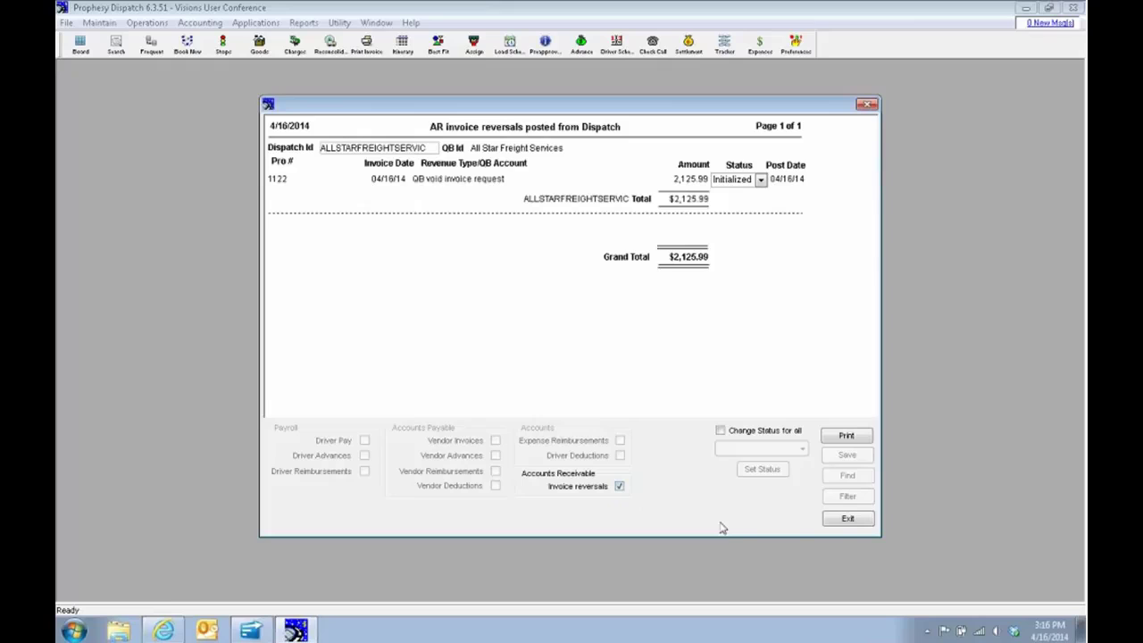
{"action": "left_click", "coordinate": [863, 523]}
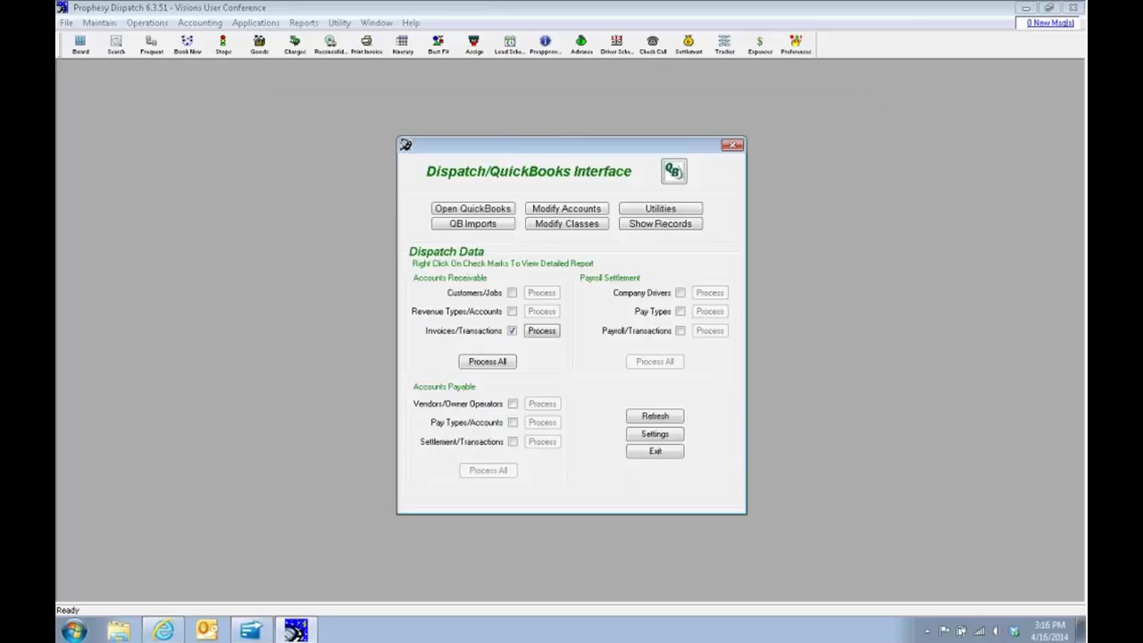
{"action": "left_click", "coordinate": [482, 362]}
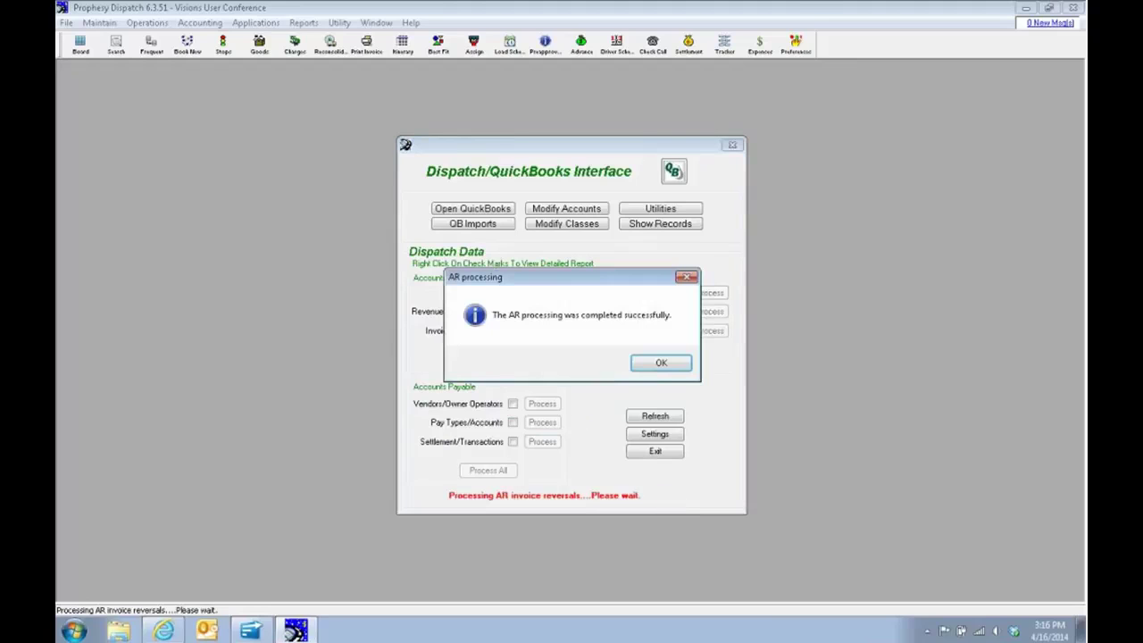
{"action": "left_click", "coordinate": [659, 365]}
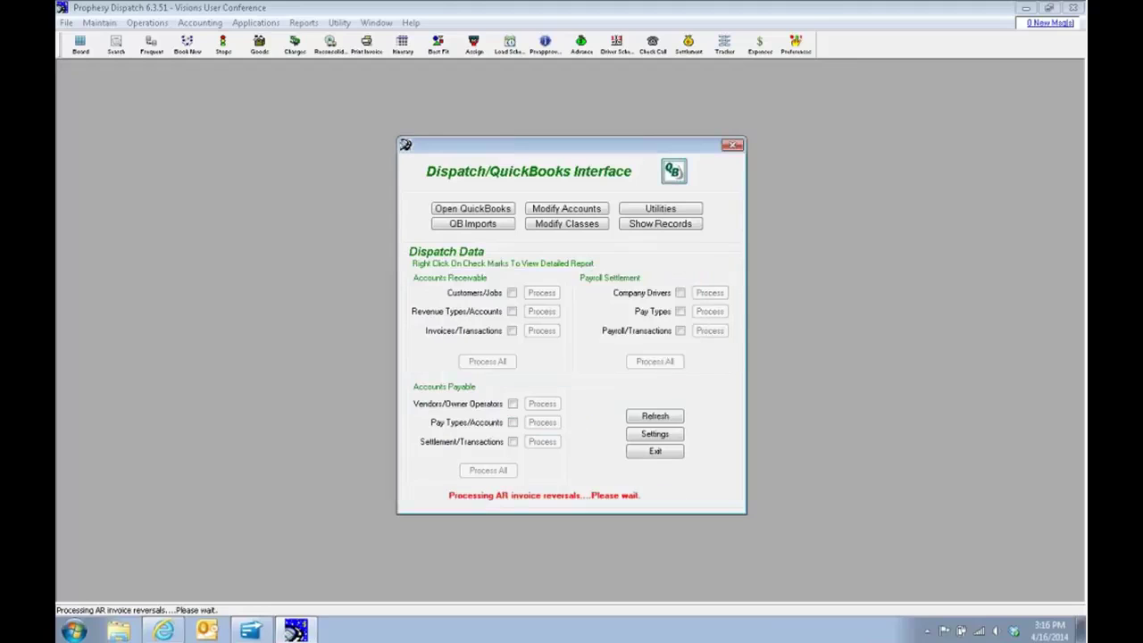
- Switch to QuickBooks and examine both 1122 invoices of All Star Freight Services, the zero-amount one and the reposted one
{"action": "left_click", "coordinate": [251, 631]}
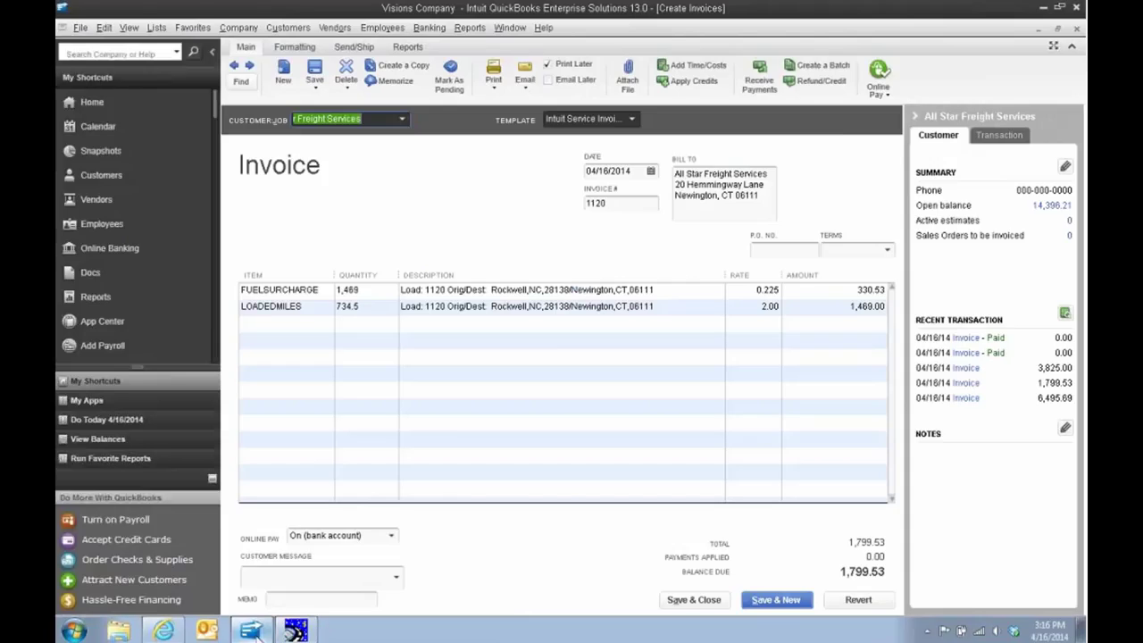
{"action": "left_click", "coordinate": [1076, 28]}
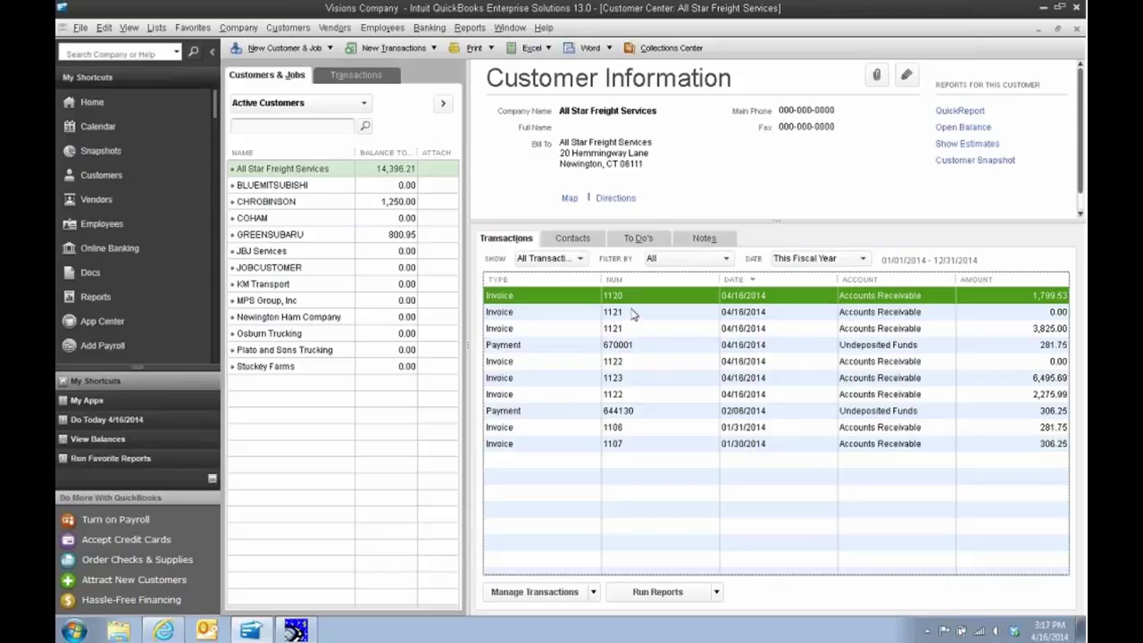
{"action": "double_click", "coordinate": [640, 364]}
{"action": "left_click", "coordinate": [640, 361]}
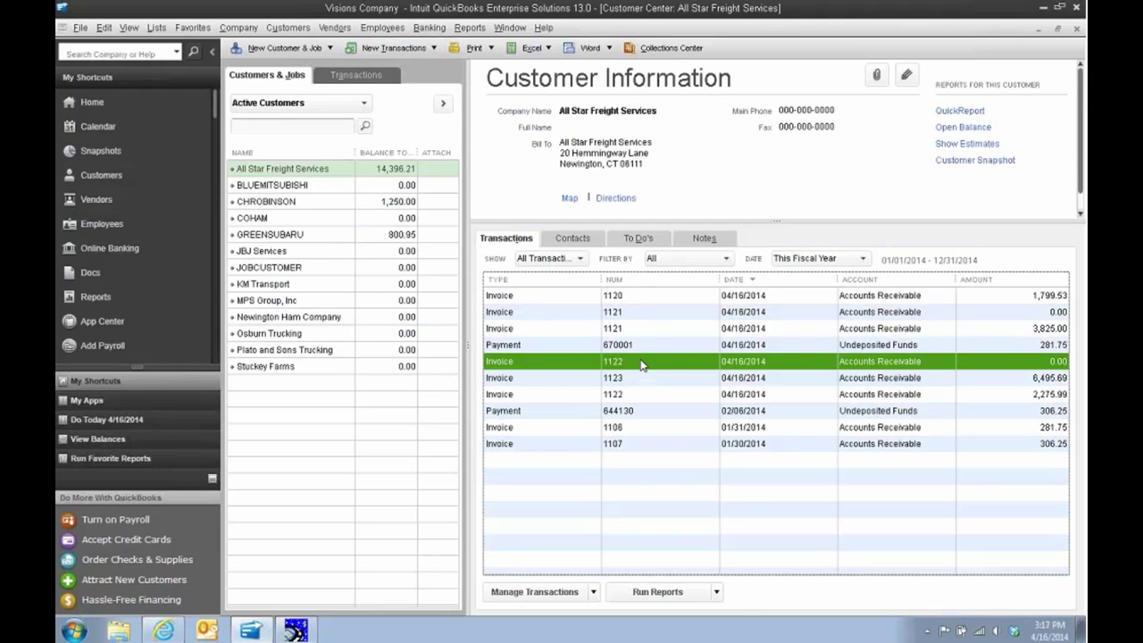
{"action": "double_click", "coordinate": [786, 369]}
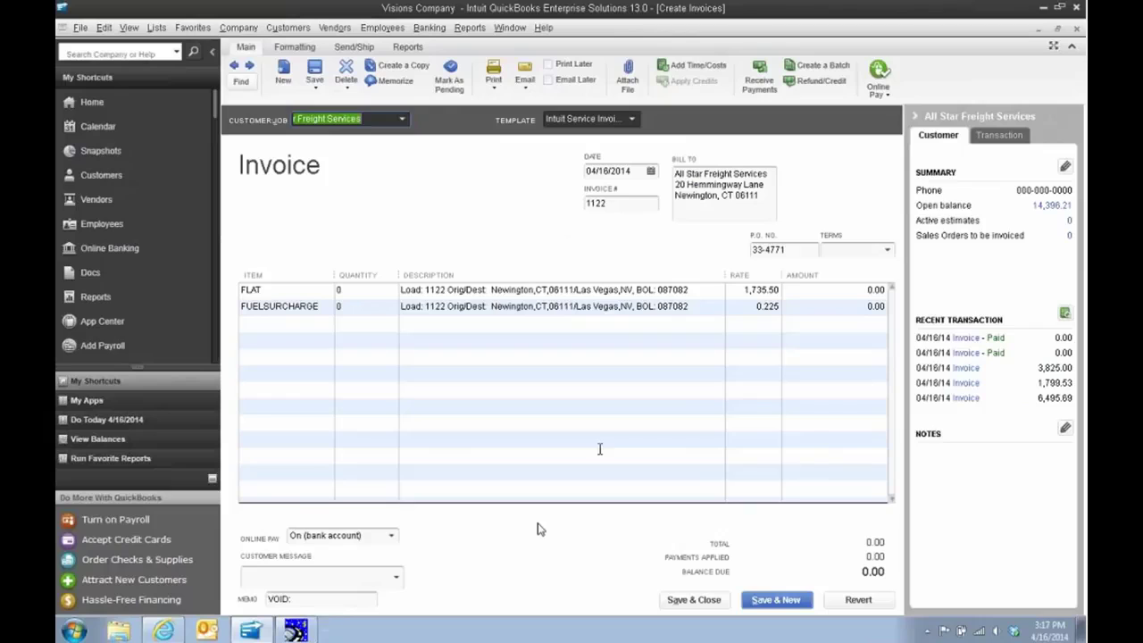
{"action": "left_click", "coordinate": [1071, 45]}
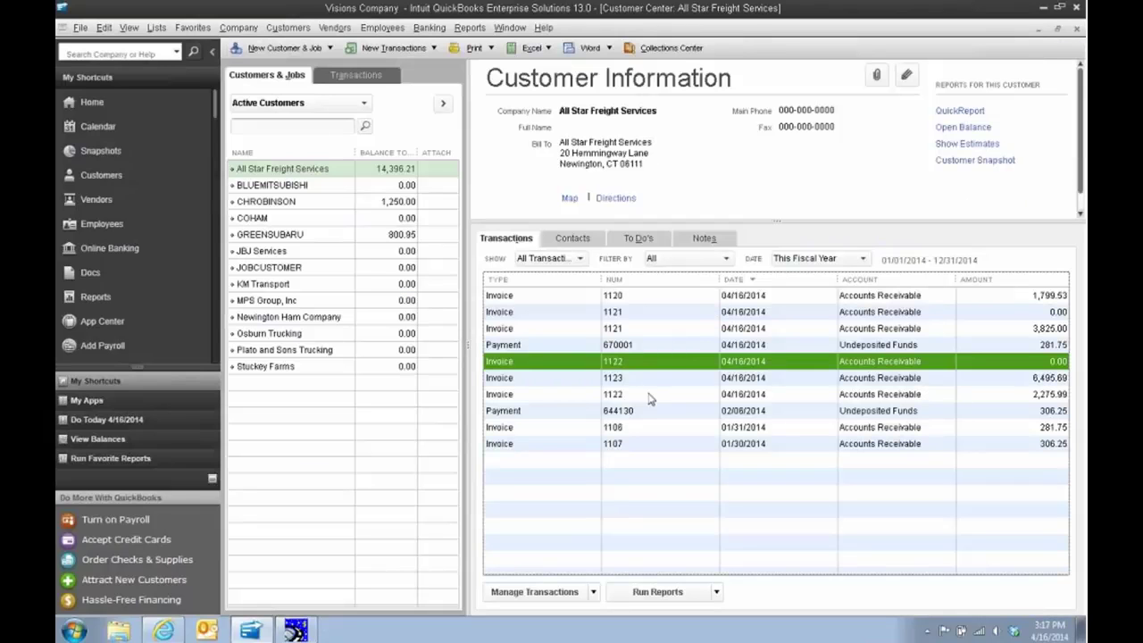
{"action": "double_click", "coordinate": [689, 395]}
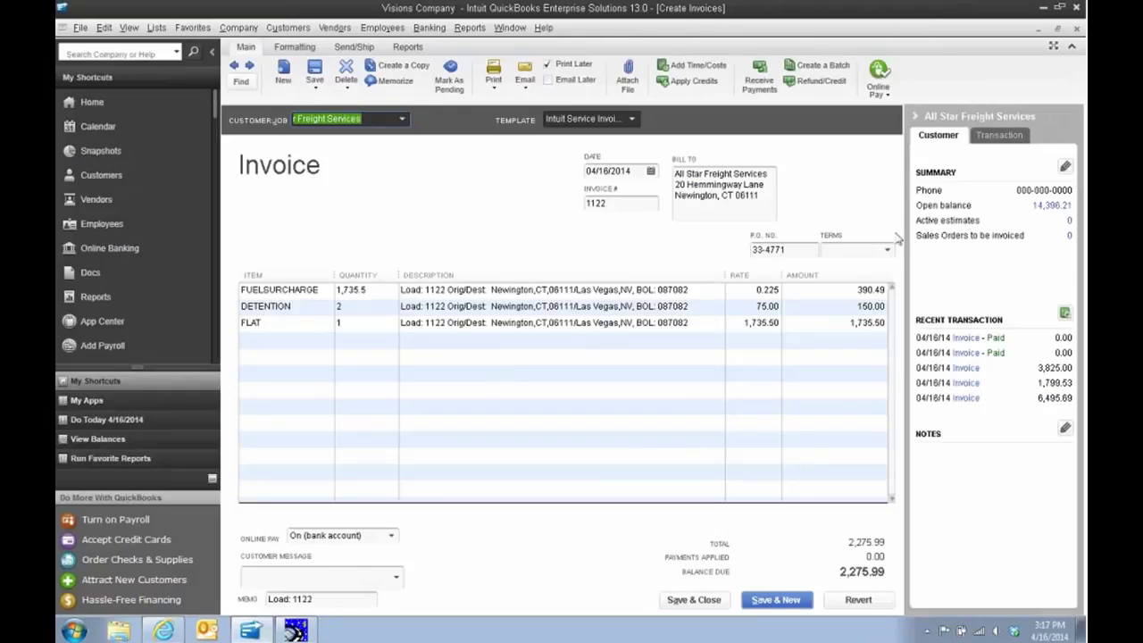
{"action": "left_click", "coordinate": [1076, 29]}
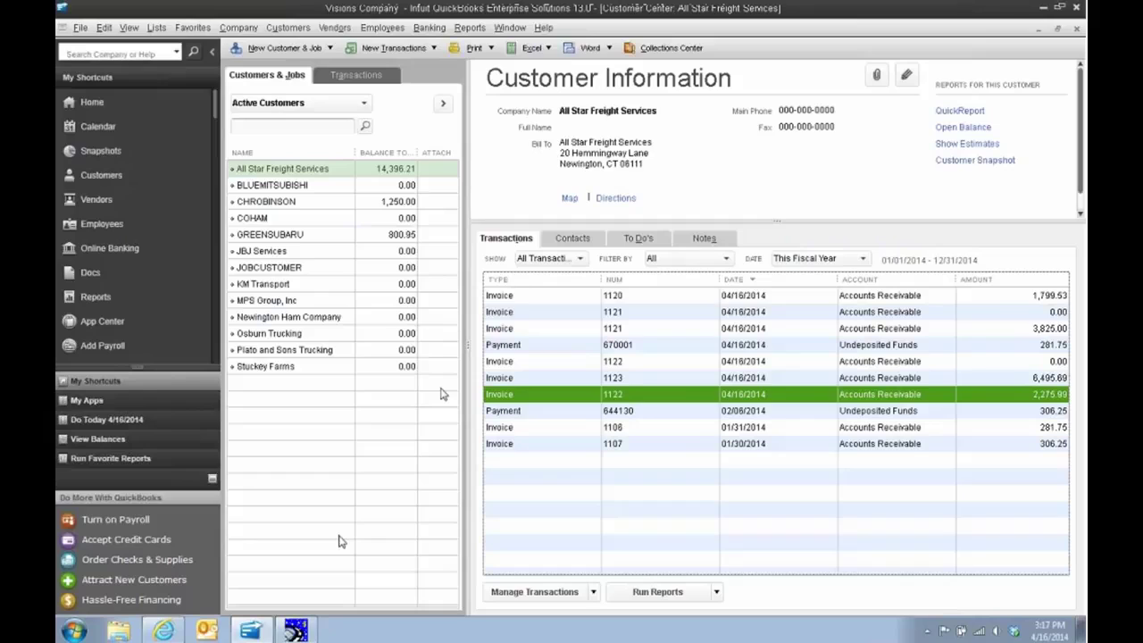
- Return to Prophesy Dispatch, exit the QuickBooks interface, and list the Master Bills invoice type in Print / Post Freight Bills
{"action": "left_click", "coordinate": [295, 631]}
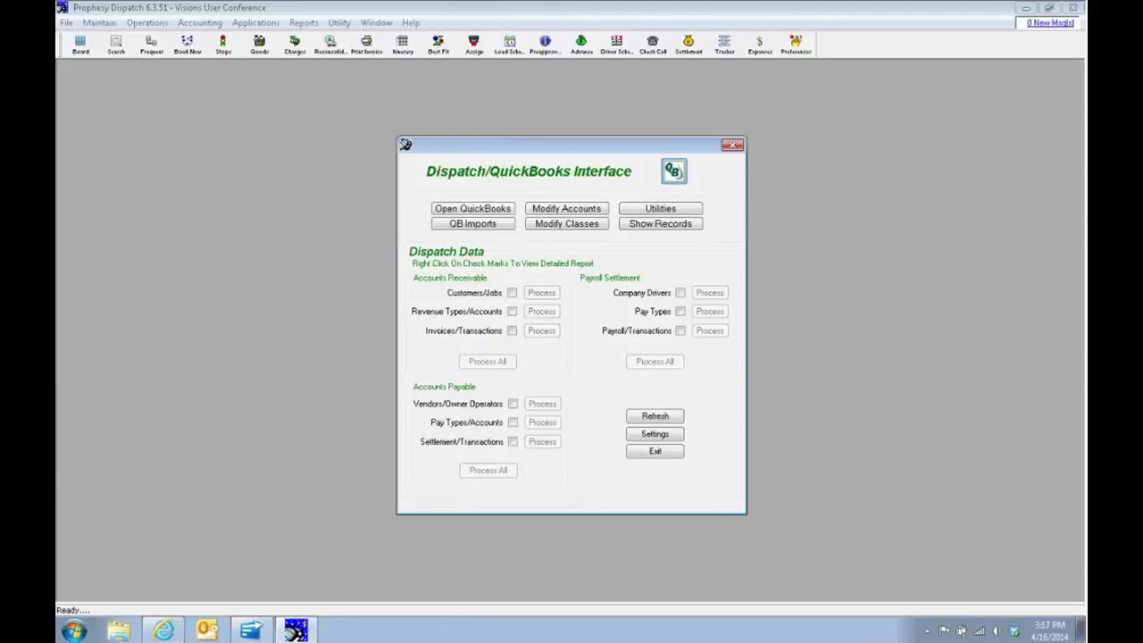
{"action": "left_click", "coordinate": [674, 453]}
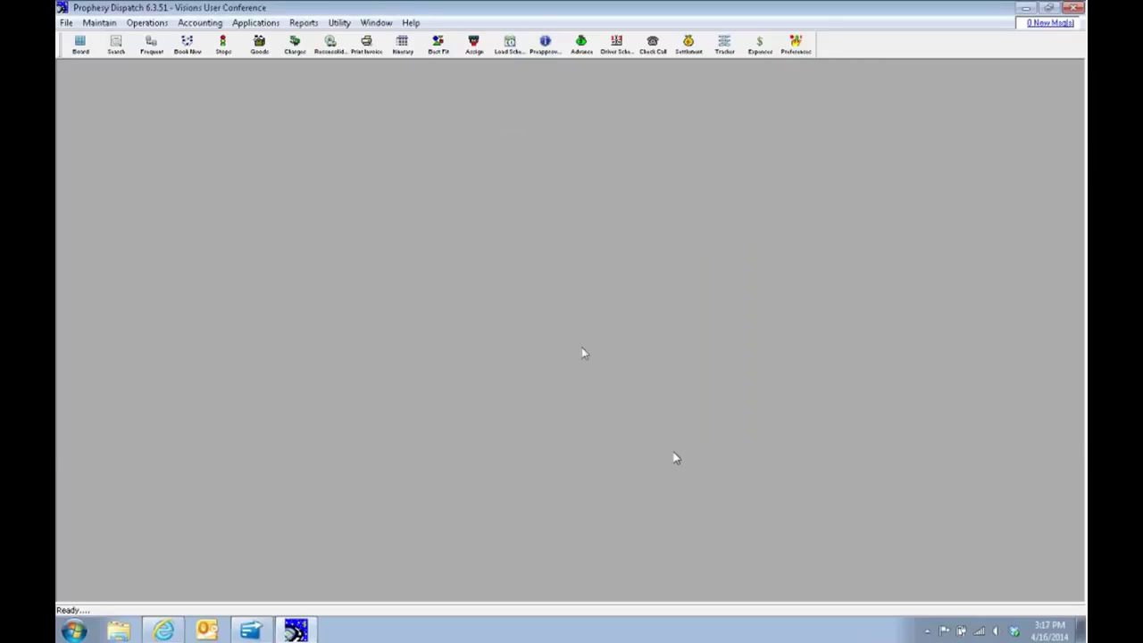
{"action": "left_click", "coordinate": [215, 25]}
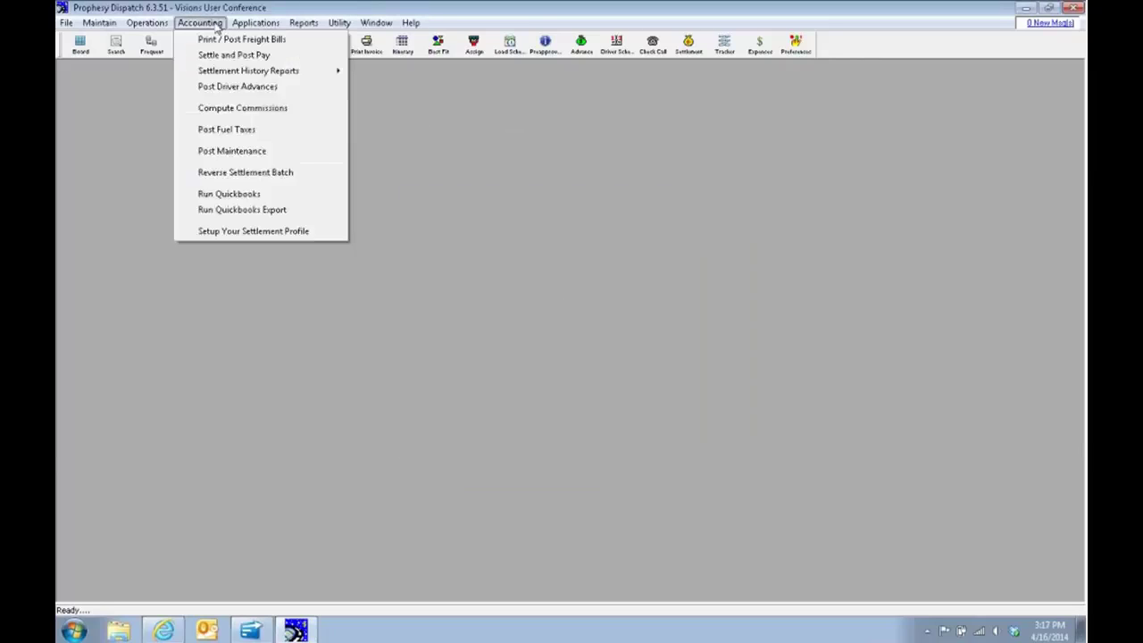
{"action": "left_click", "coordinate": [298, 41]}
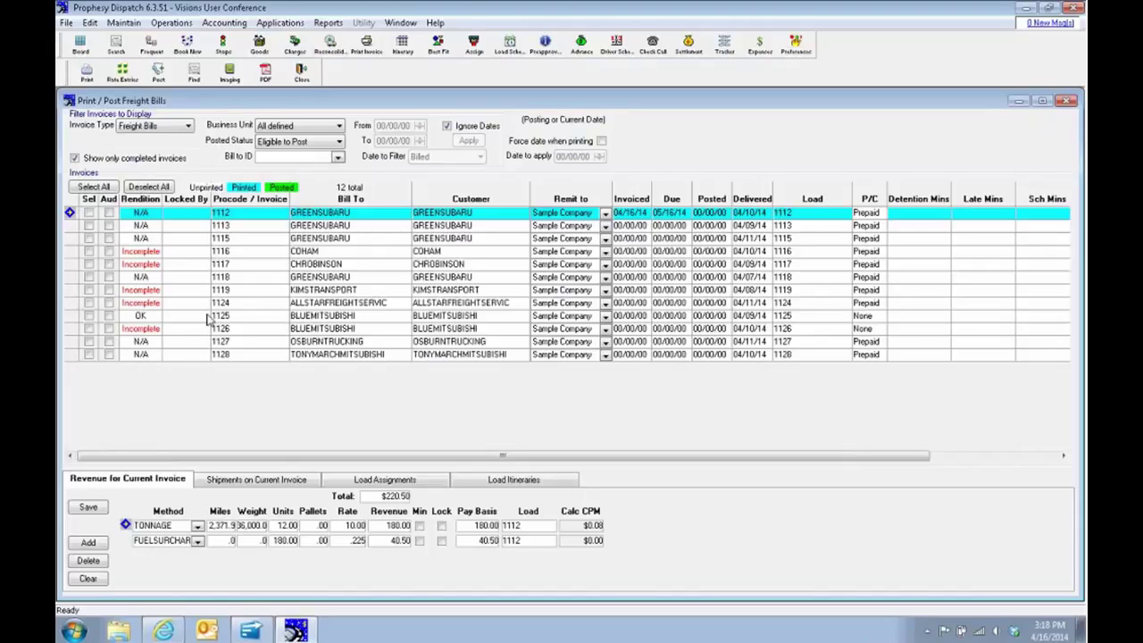
{"action": "left_click", "coordinate": [188, 126]}
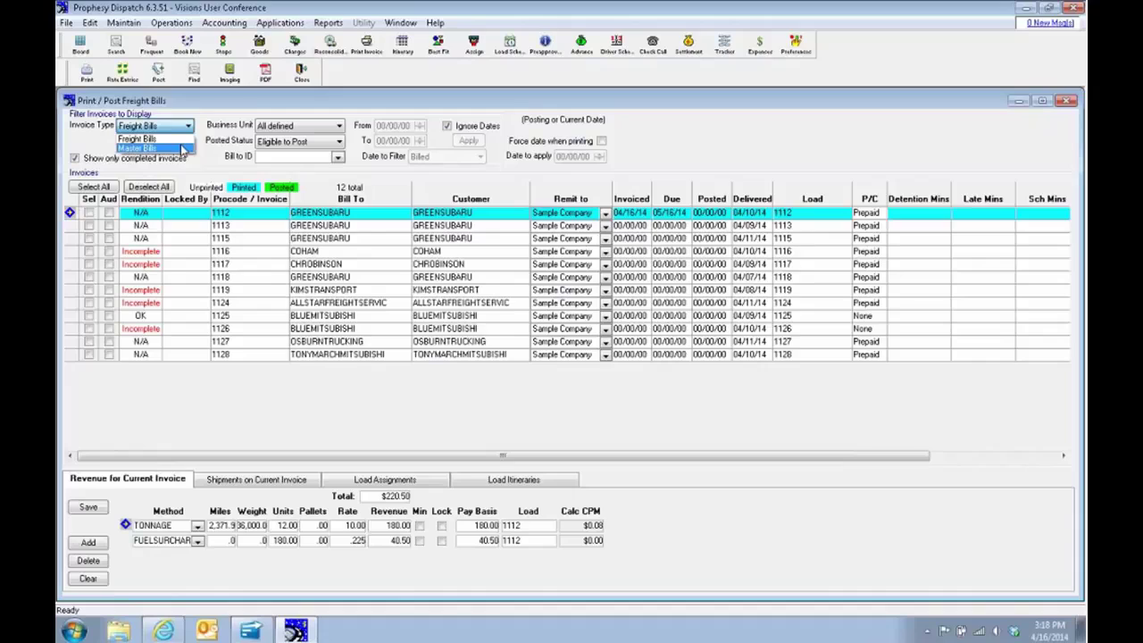
{"action": "left_click", "coordinate": [182, 148]}
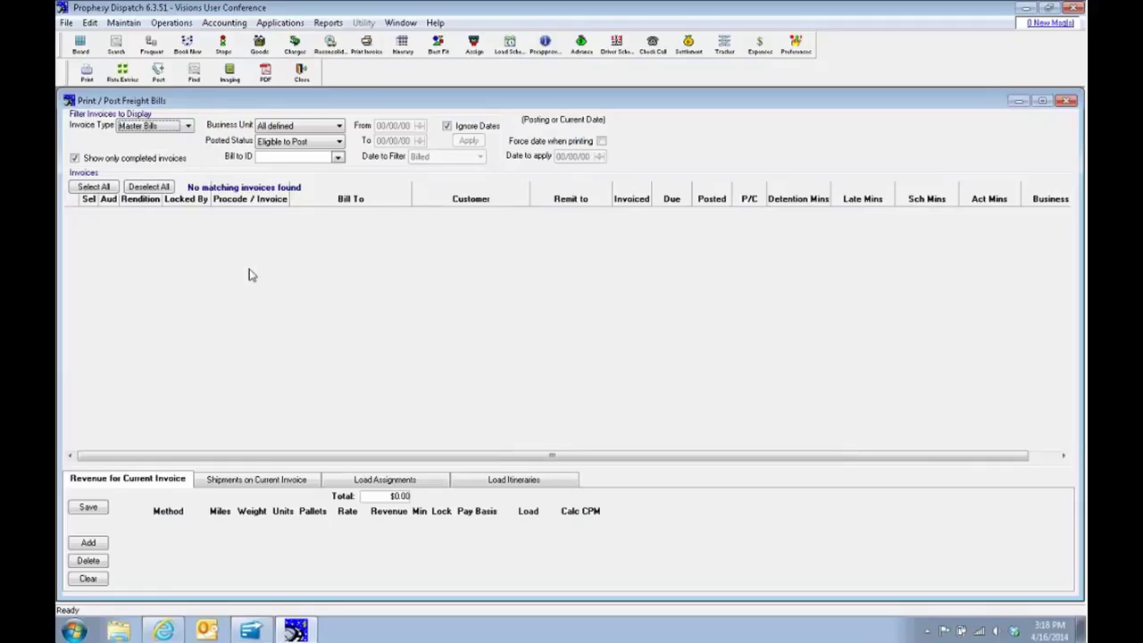
- Look up the GREENSUBARU customer location record to check its Use Master Billing setting, and close the record
{"action": "left_click", "coordinate": [128, 24]}
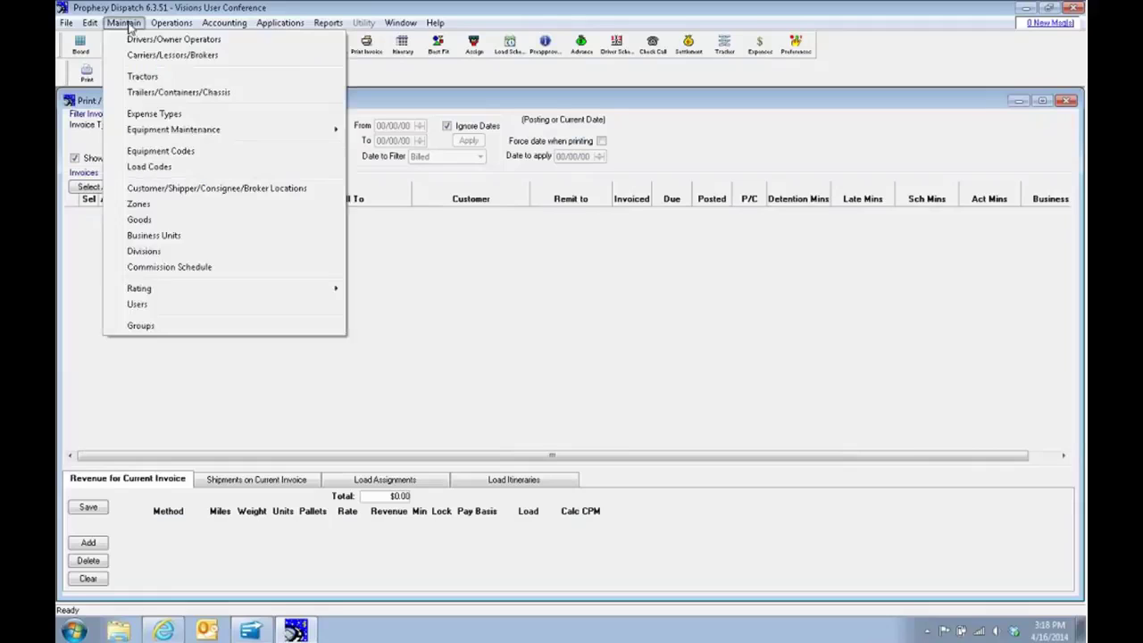
{"action": "left_click", "coordinate": [315, 190]}
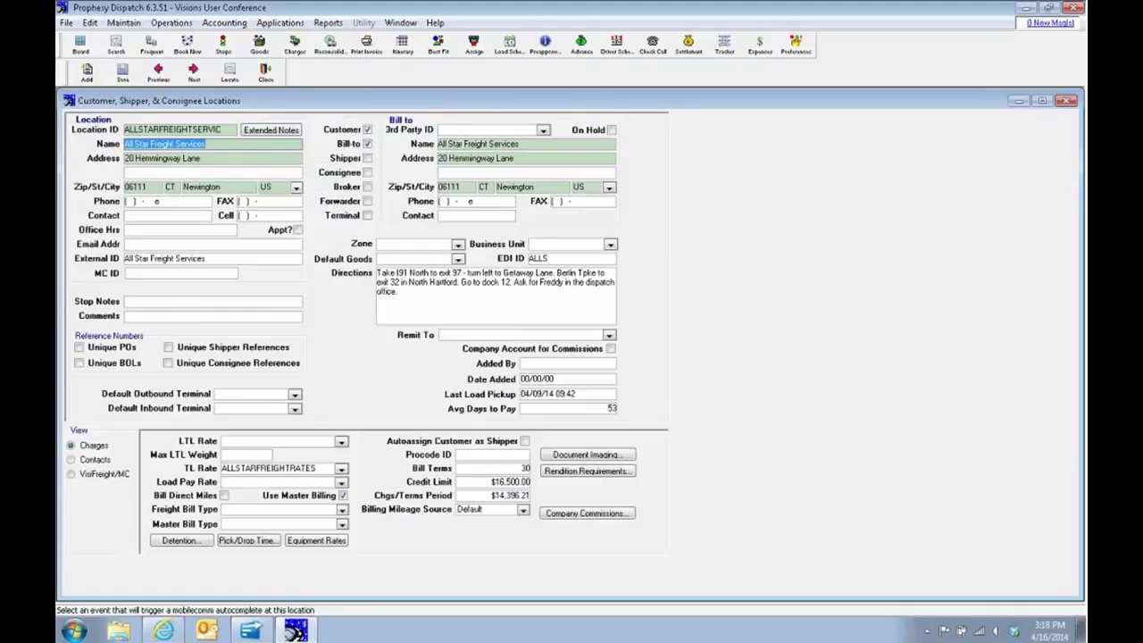
{"action": "left_click", "coordinate": [229, 75]}
{"action": "type", "text": "g"}
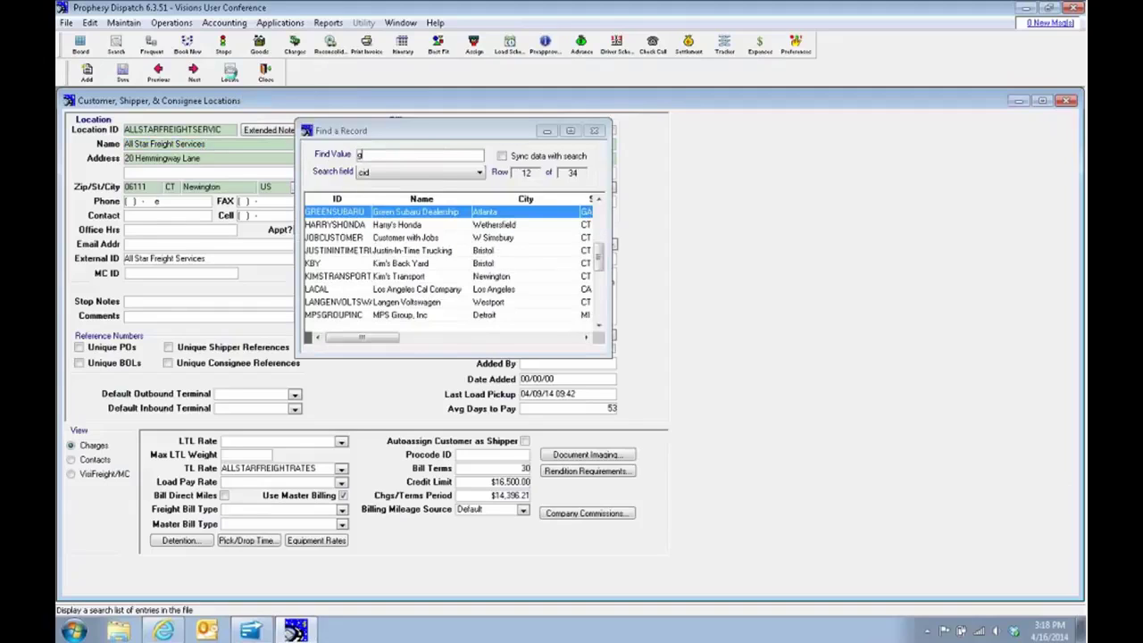
{"action": "double_click", "coordinate": [362, 214]}
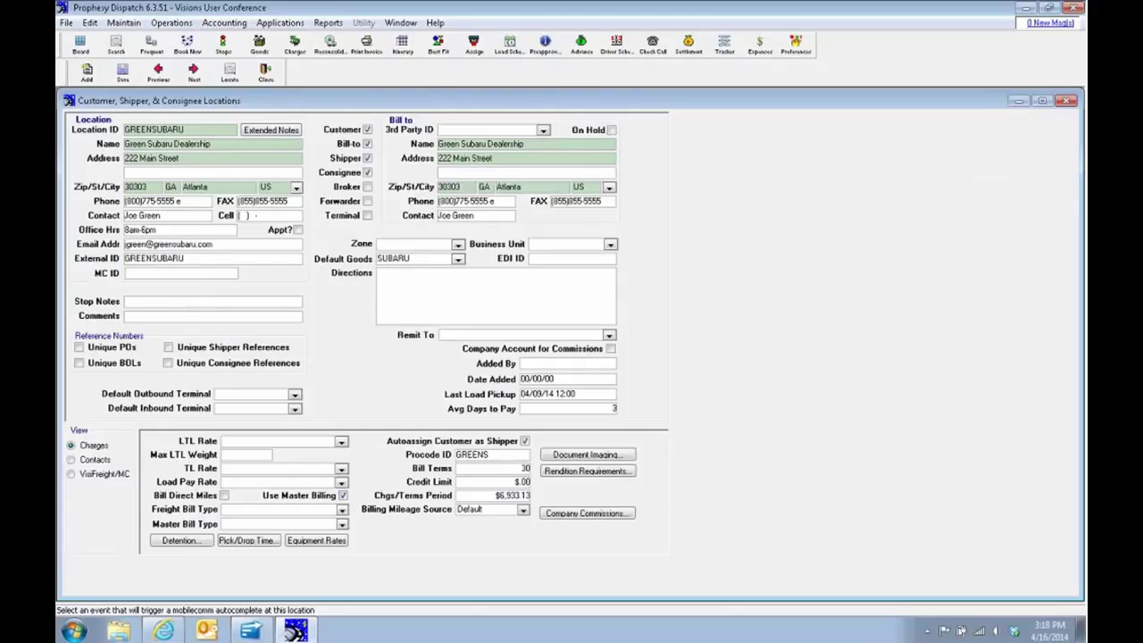
{"action": "left_click", "coordinate": [268, 74]}
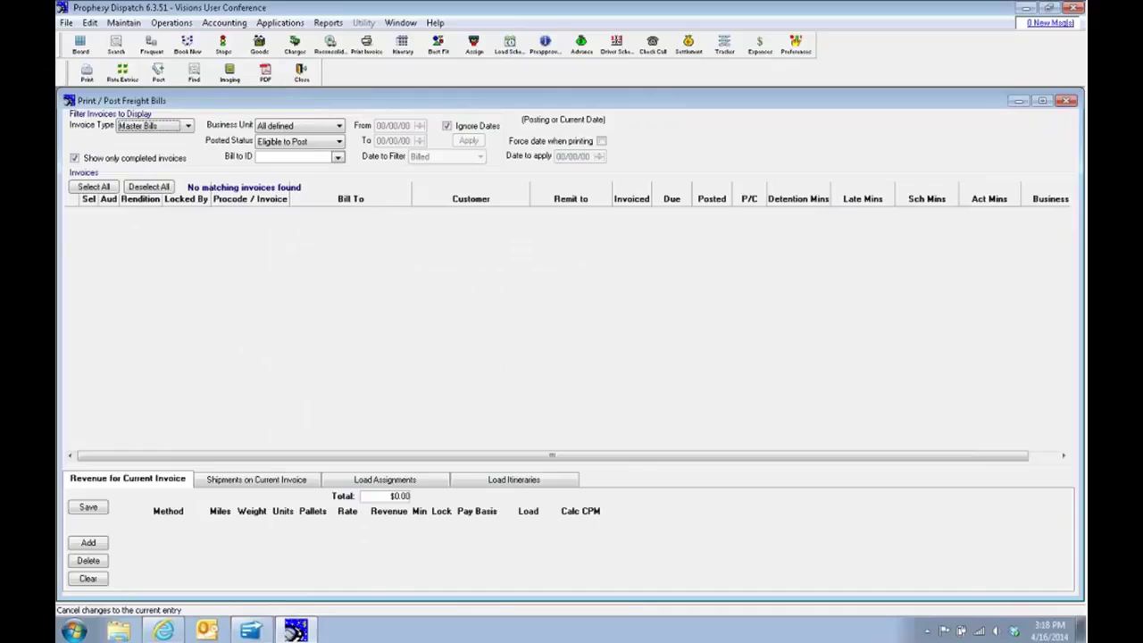
- Open Manage Master Bills and choose GREENSUBARU as the bill-to customer
{"action": "right_click", "coordinate": [321, 247]}
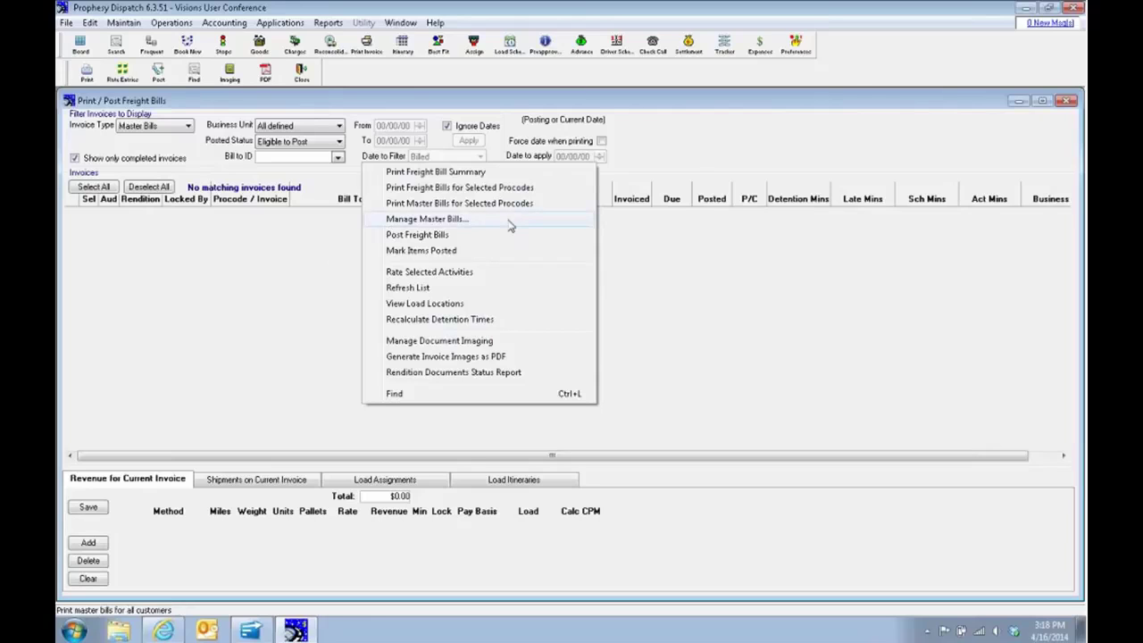
{"action": "left_click", "coordinate": [426, 219]}
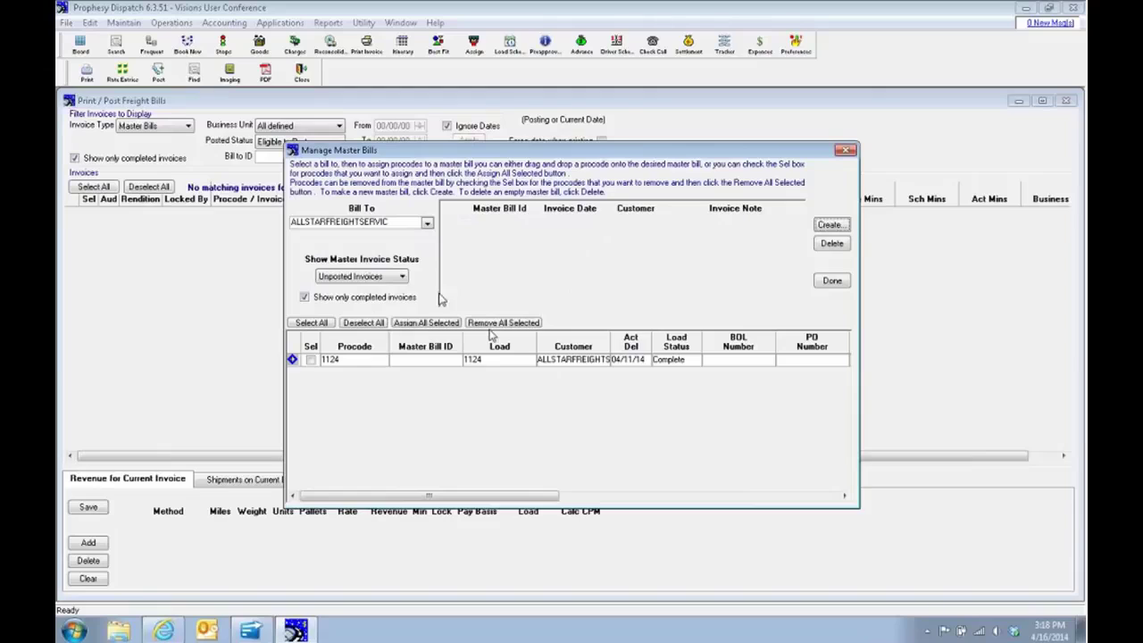
{"action": "left_click", "coordinate": [427, 222]}
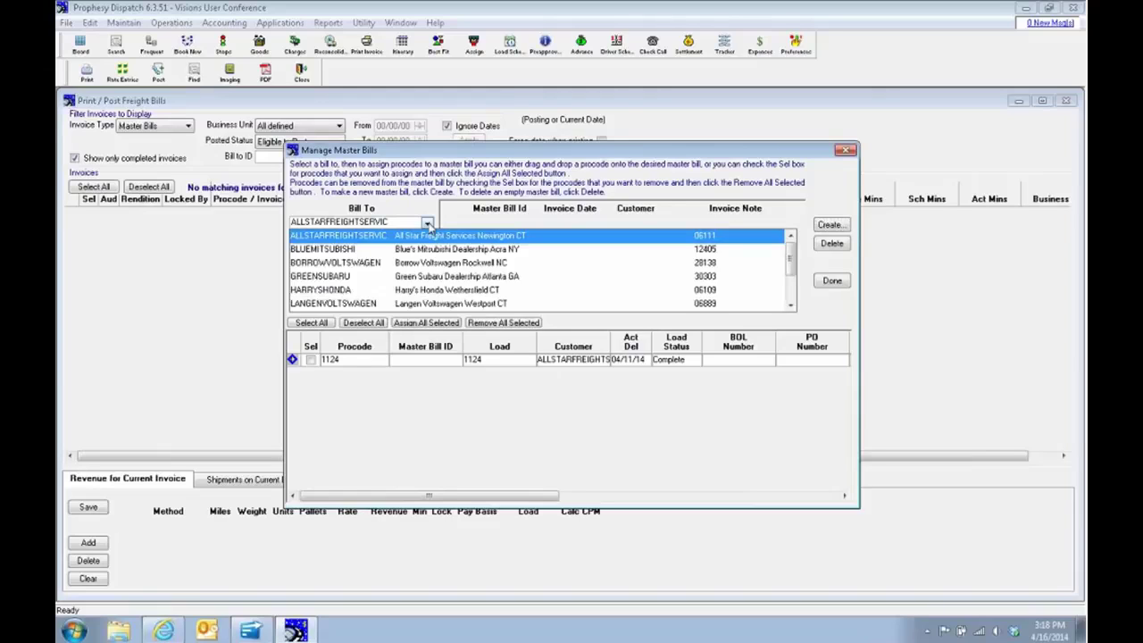
{"action": "left_click", "coordinate": [438, 277]}
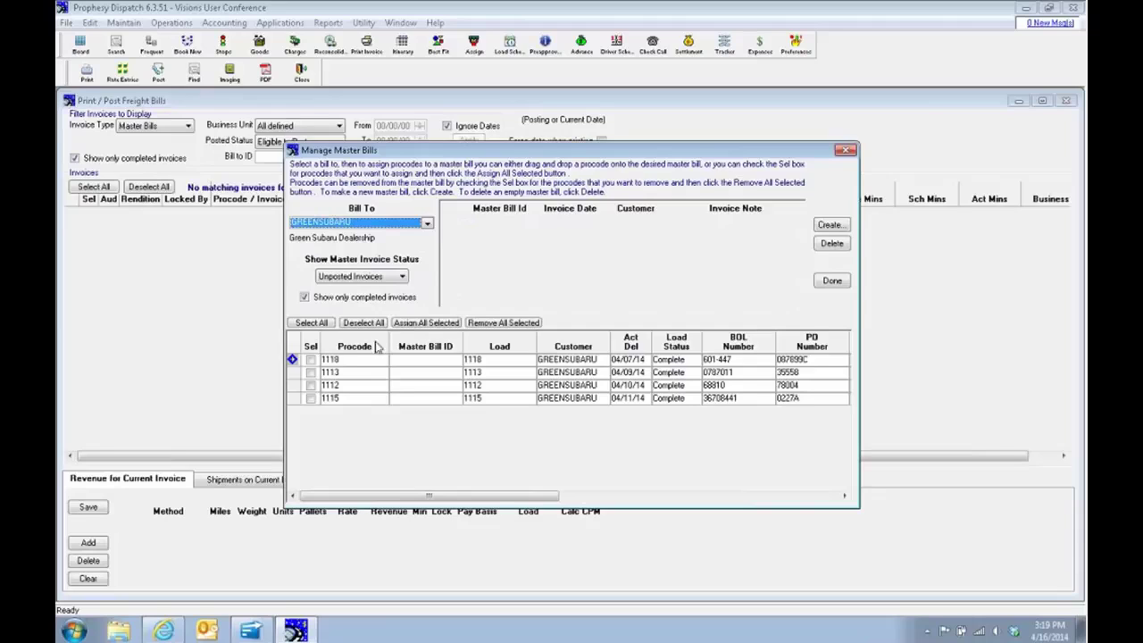
- Narrow the Procode column and move the Act Del column directly after it in the procode list
{"action": "left_click_drag", "start_coordinate": [389, 346], "coordinate": [365, 345]}
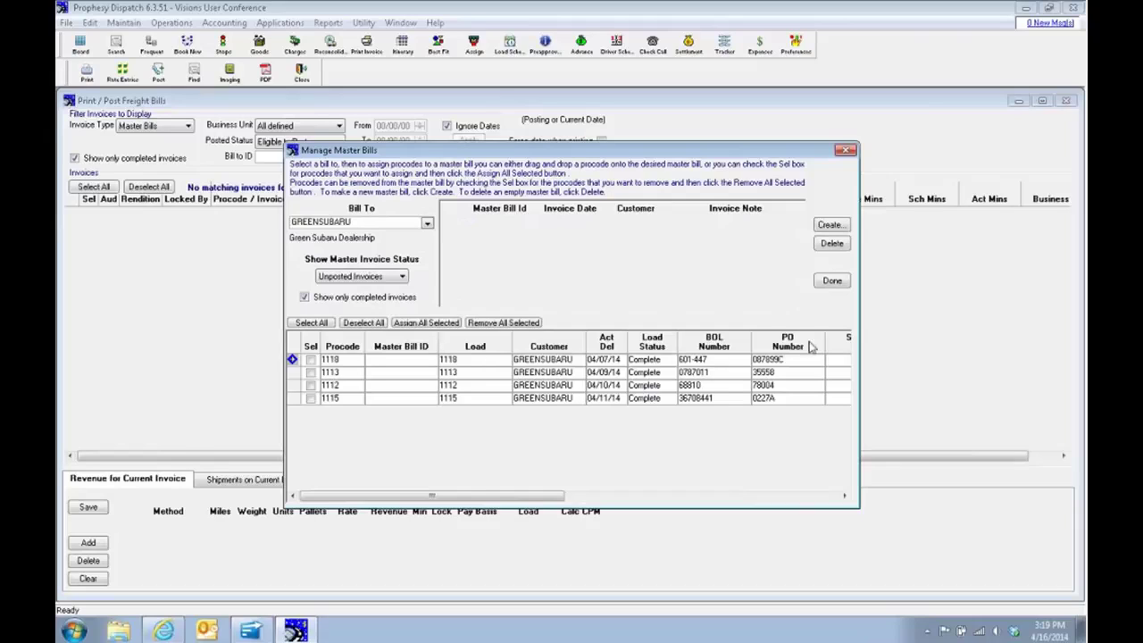
{"action": "left_click", "coordinate": [614, 347]}
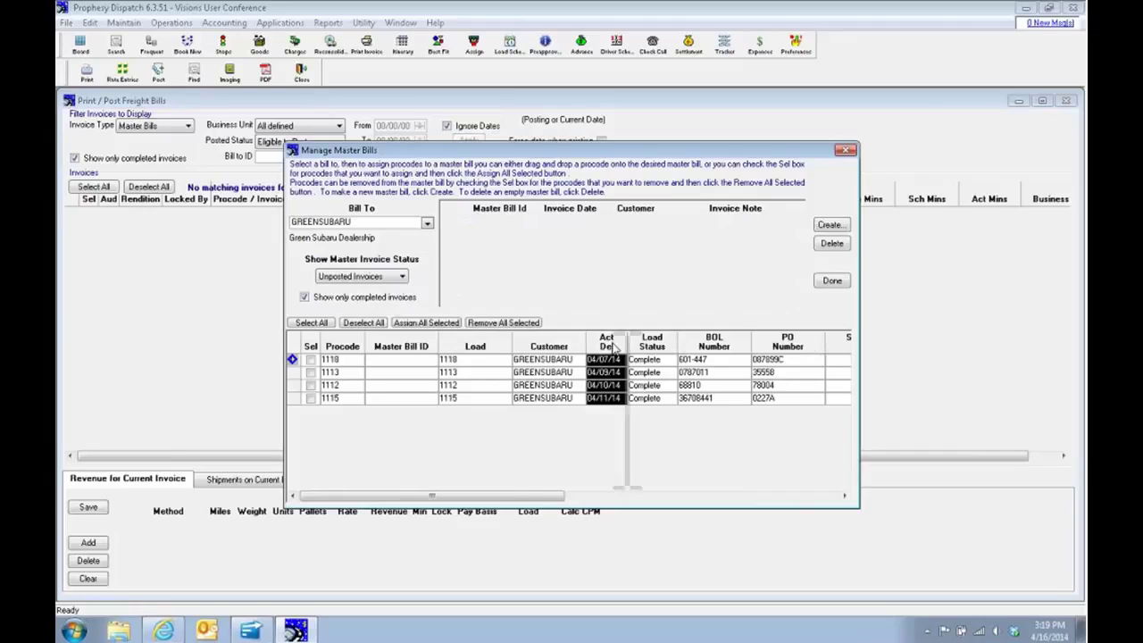
{"action": "left_click_drag", "start_coordinate": [614, 347], "coordinate": [377, 355]}
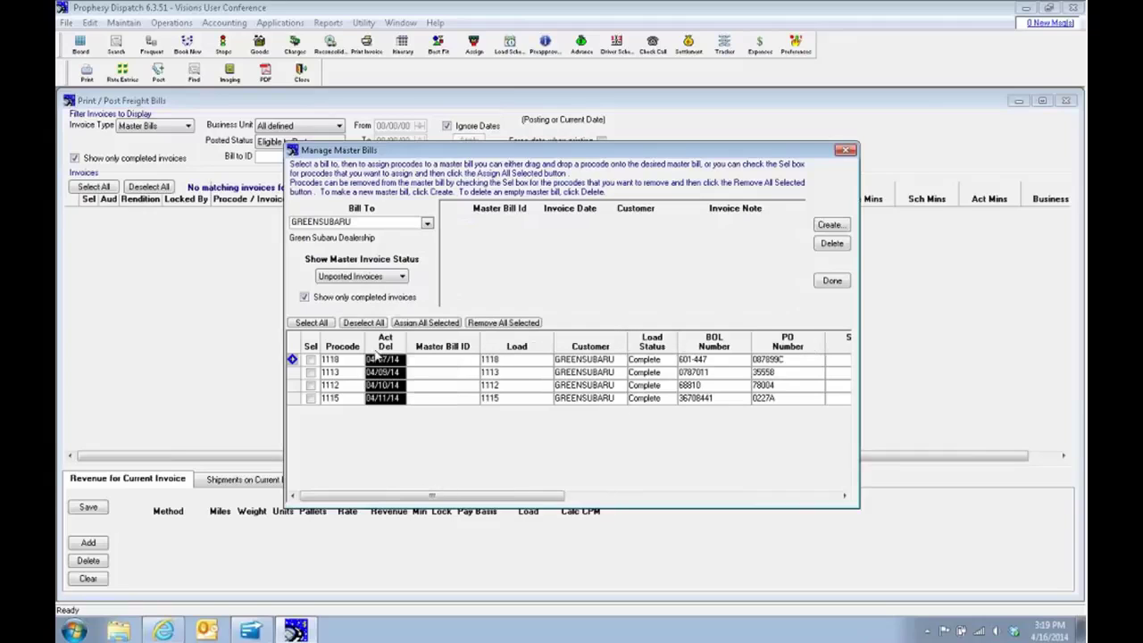
{"action": "left_click", "coordinate": [401, 421]}
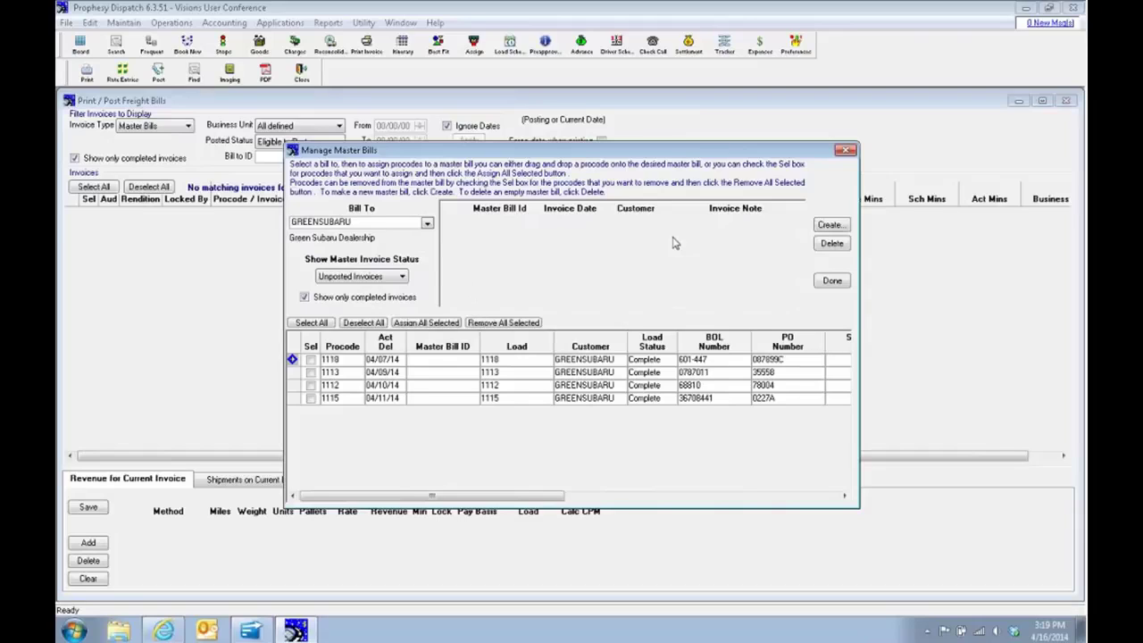
- Create a new master bill for GREENSUBARU with the proposed ID 100004
{"action": "left_click", "coordinate": [843, 229]}
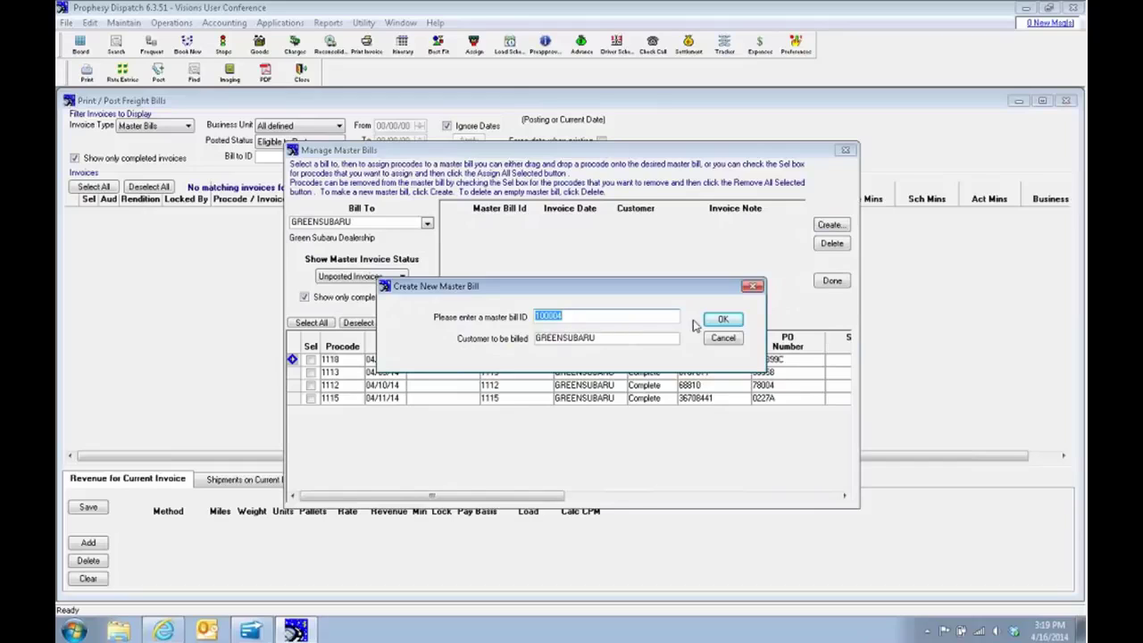
{"action": "left_click", "coordinate": [725, 321]}
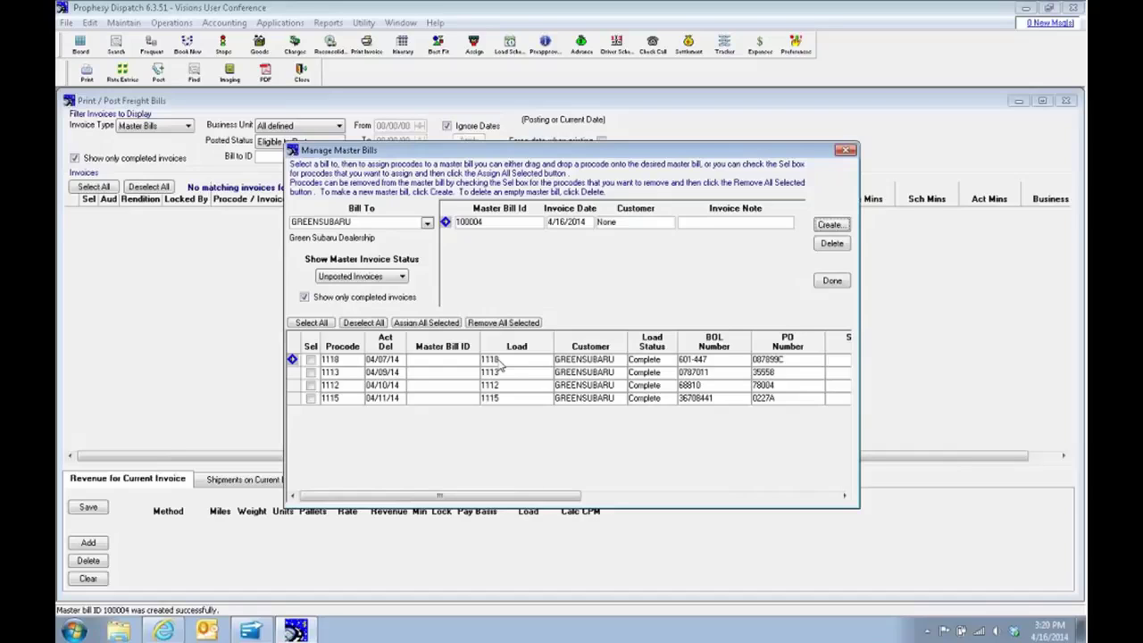
- Assign procodes 1118, 1113, 1112 and 1115 to master bill 100004
{"action": "left_click_drag", "start_coordinate": [503, 364], "coordinate": [509, 229]}
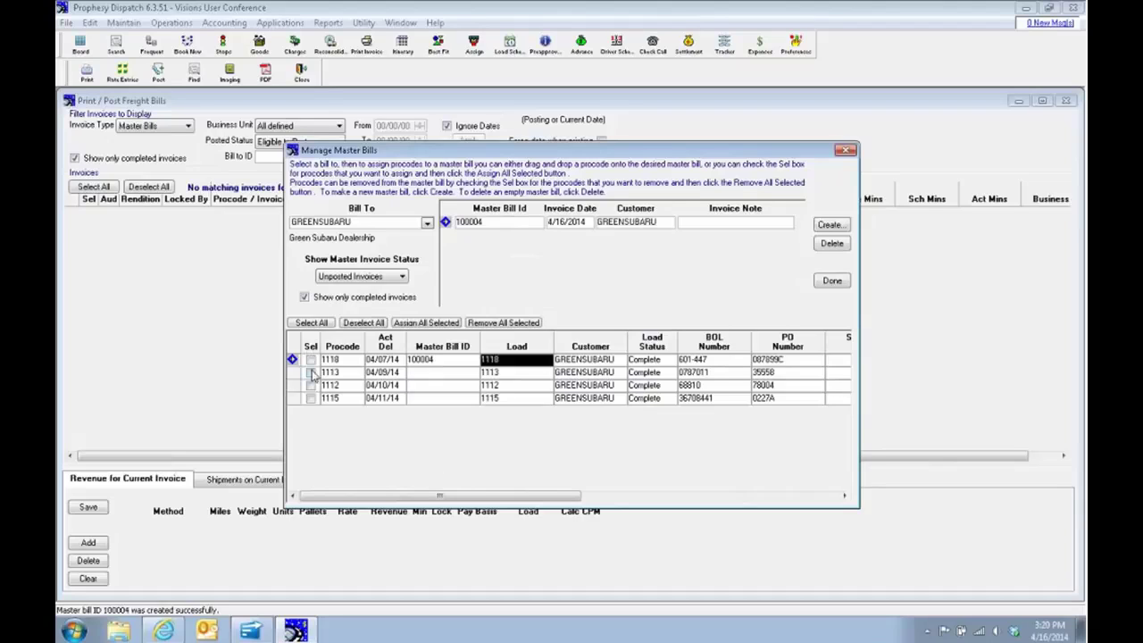
{"action": "left_click", "coordinate": [310, 372]}
{"action": "left_click", "coordinate": [310, 385]}
{"action": "left_click", "coordinate": [309, 399]}
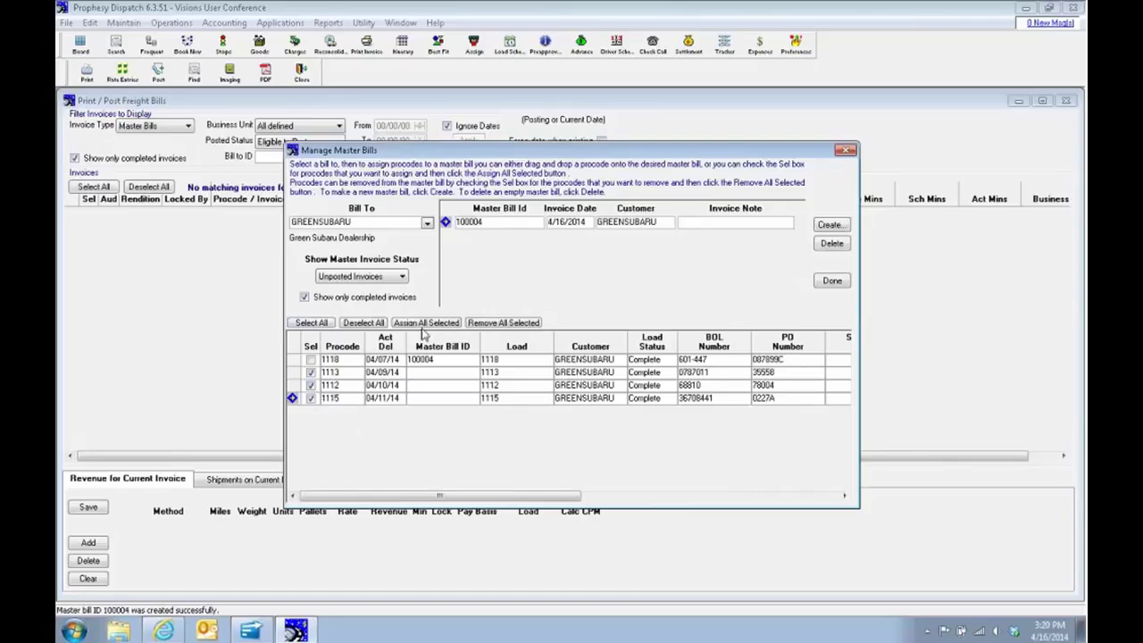
{"action": "left_click", "coordinate": [449, 326]}
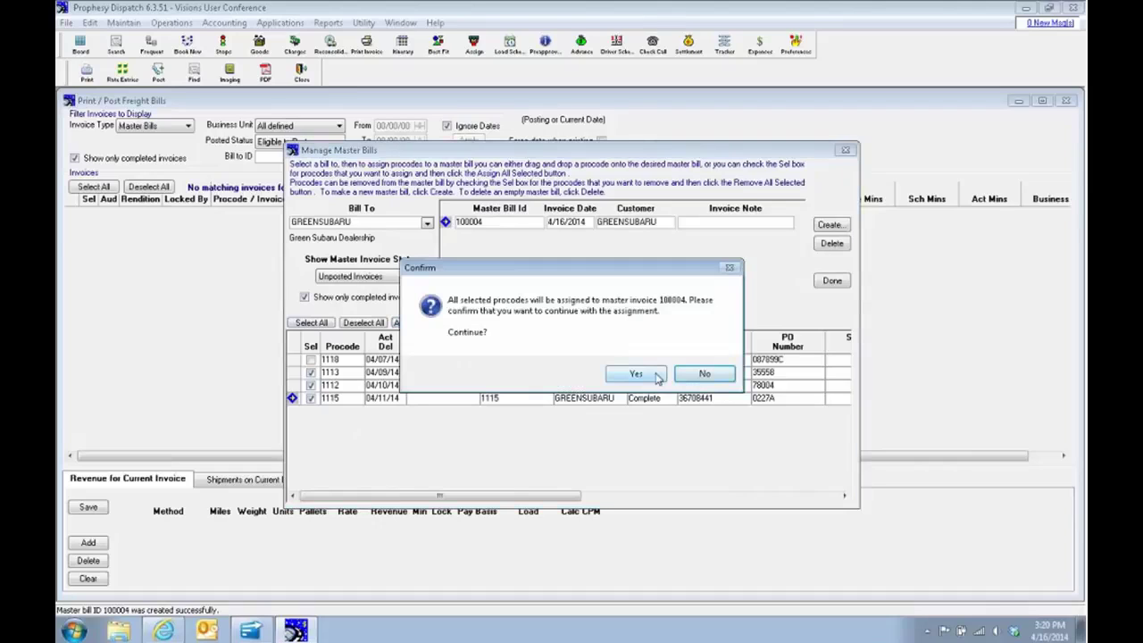
{"action": "left_click", "coordinate": [654, 376]}
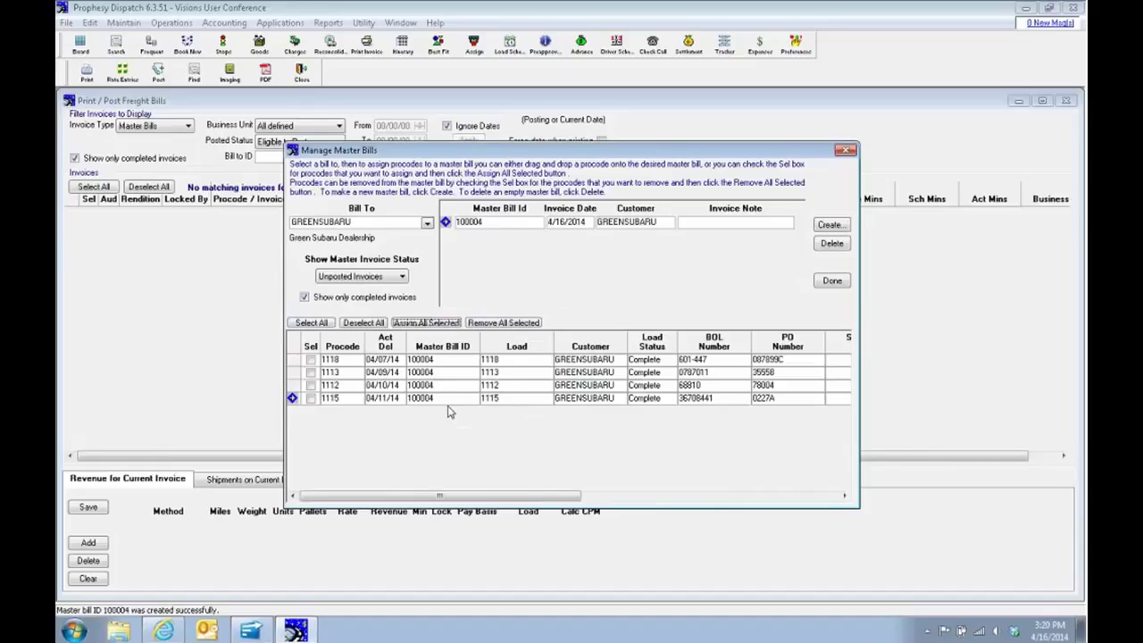
- Remove procode 1115 from master bill 100004 and finish managing the master bills
{"action": "left_click", "coordinate": [311, 398]}
{"action": "left_click", "coordinate": [518, 326]}
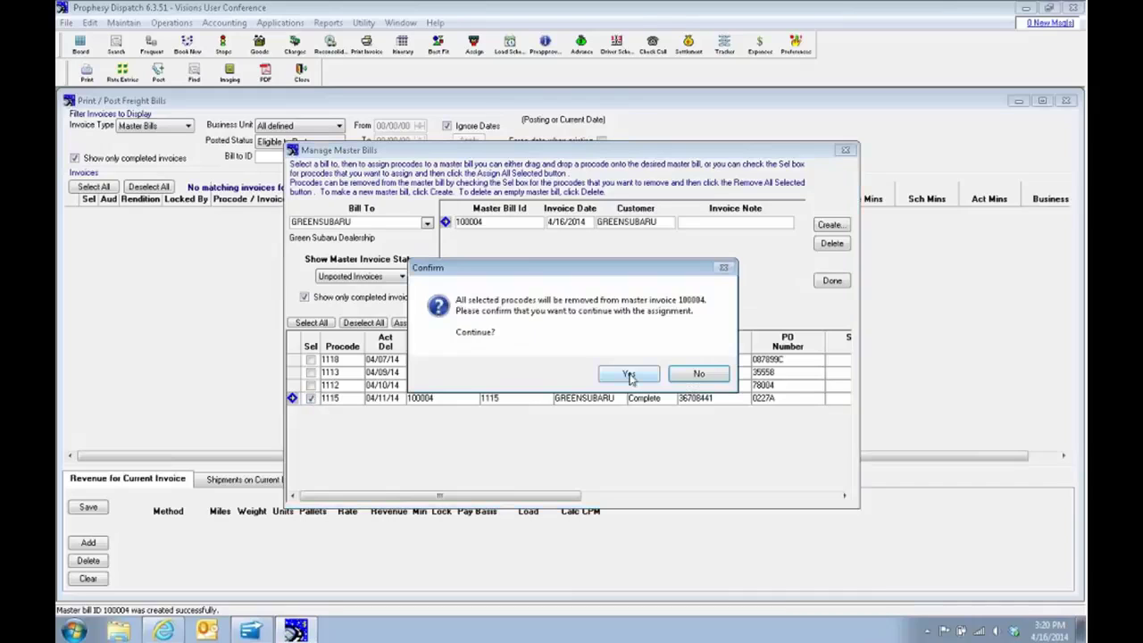
{"action": "left_click", "coordinate": [632, 375]}
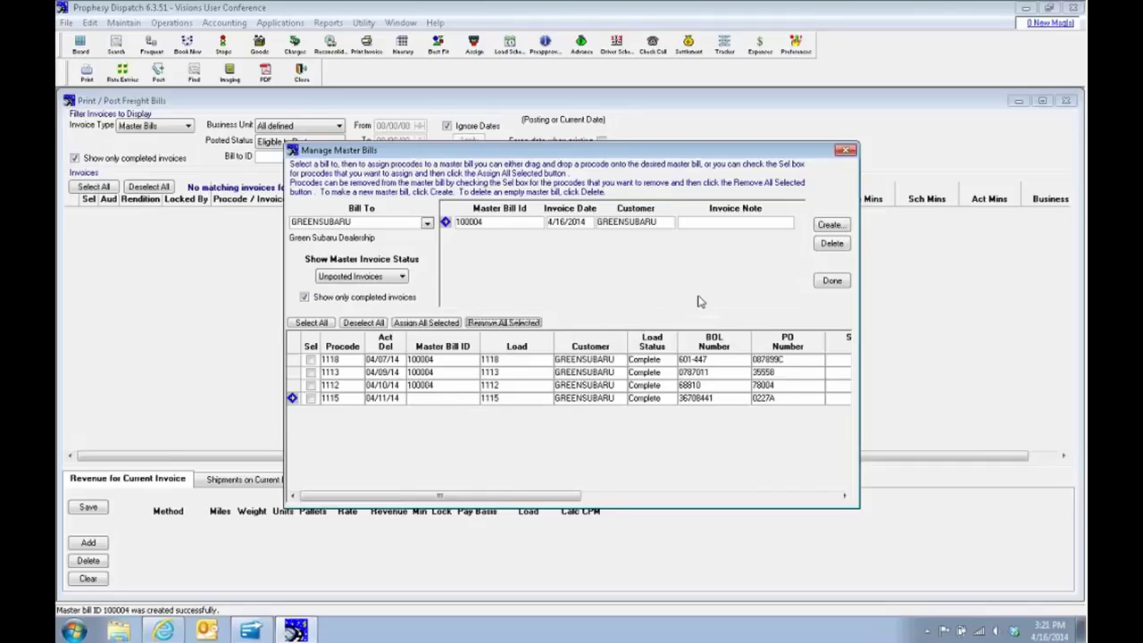
{"action": "left_click", "coordinate": [833, 282]}
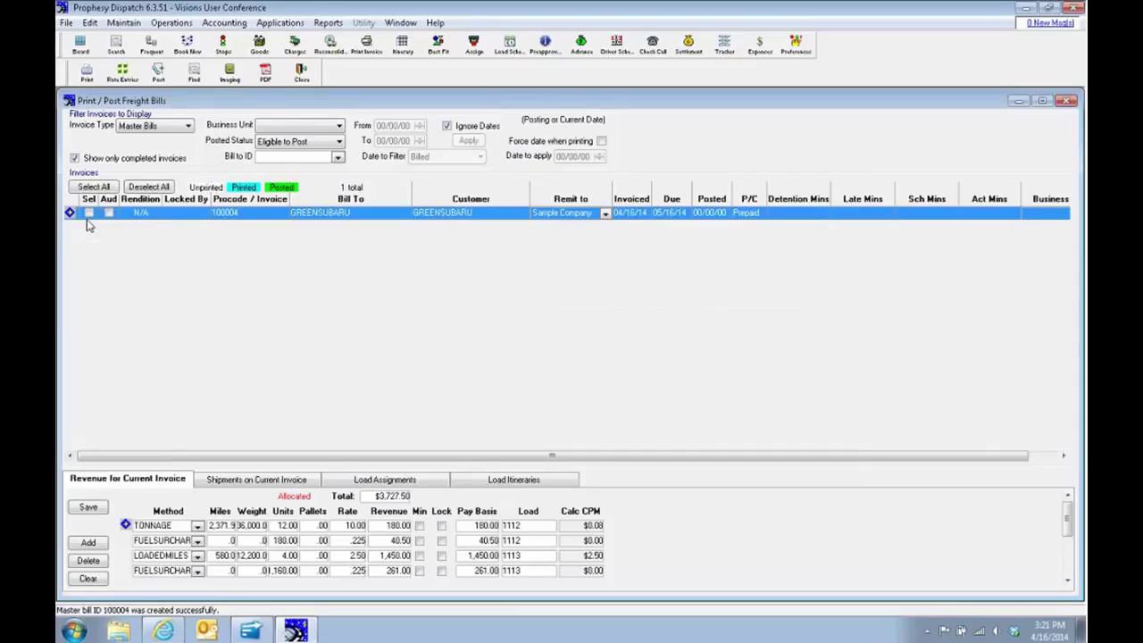
- Select master bill 100004, review its revenue lines and printed freight bill, and flag it as printed correctly
{"action": "left_click", "coordinate": [90, 214]}
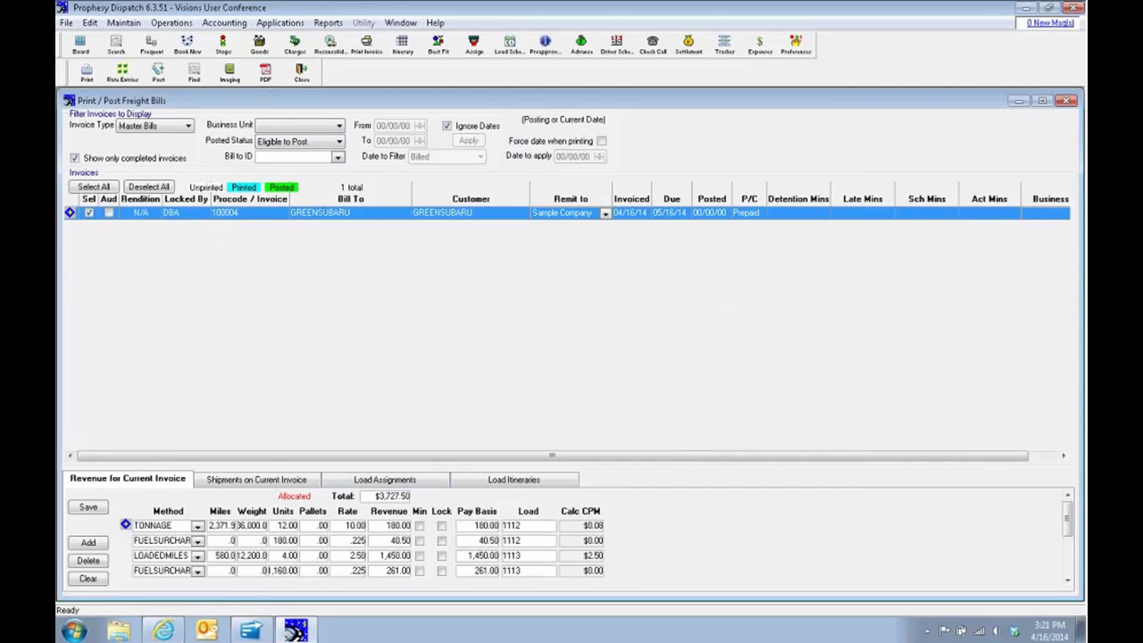
{"action": "scroll", "coordinate": [1067, 572], "scroll_direction": "down", "scroll_amount": 5}
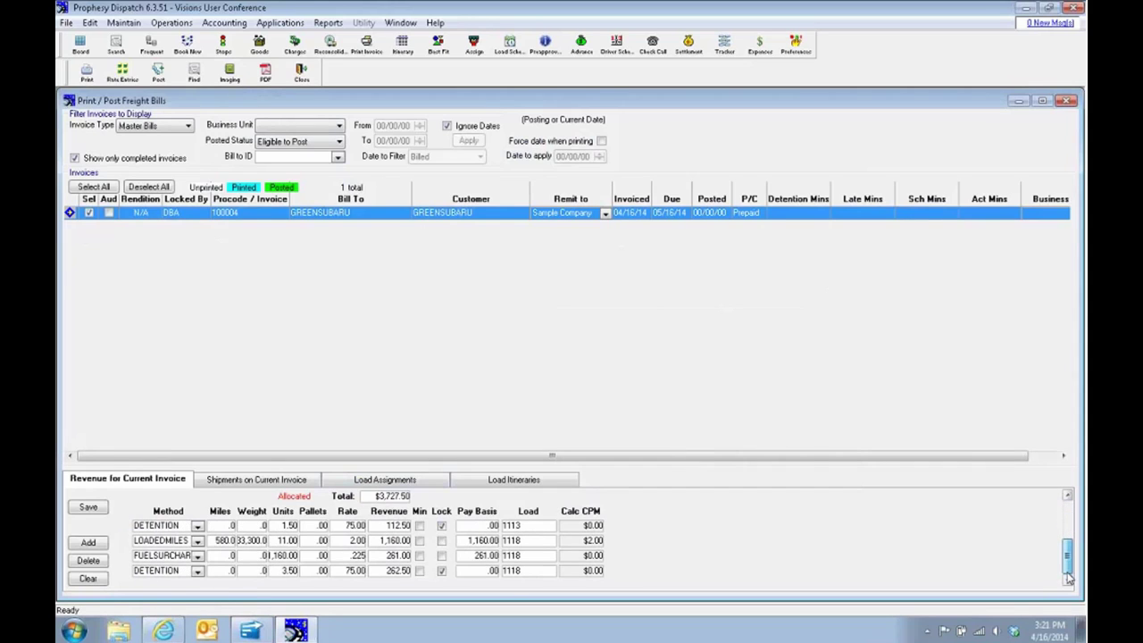
{"action": "scroll", "coordinate": [1069, 572], "scroll_direction": "up", "scroll_amount": 5}
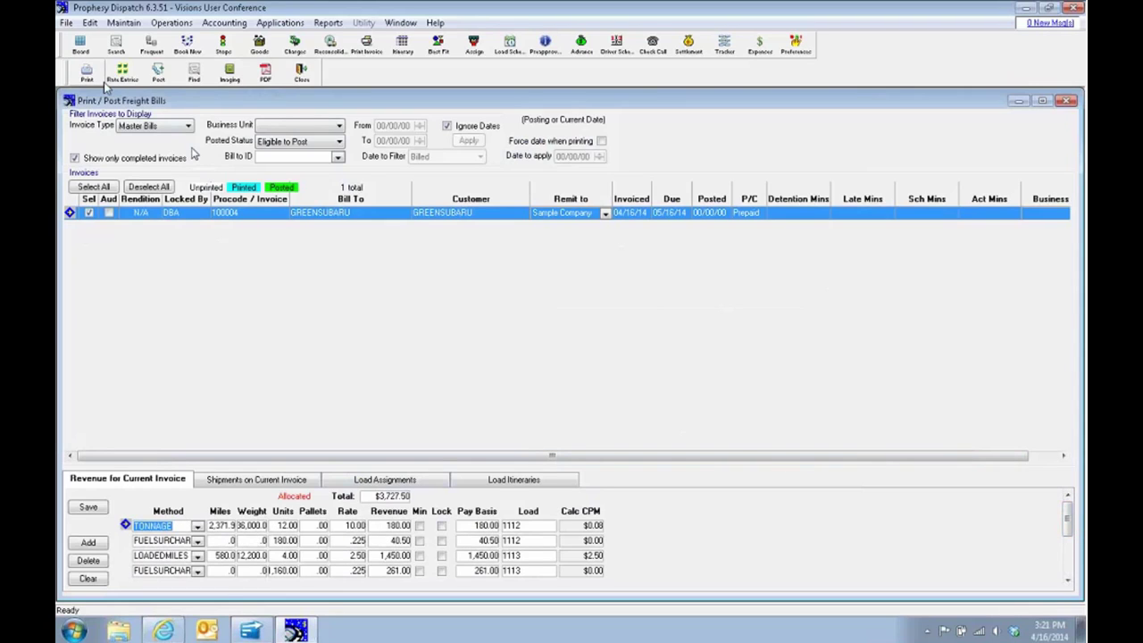
{"action": "left_click", "coordinate": [89, 75]}
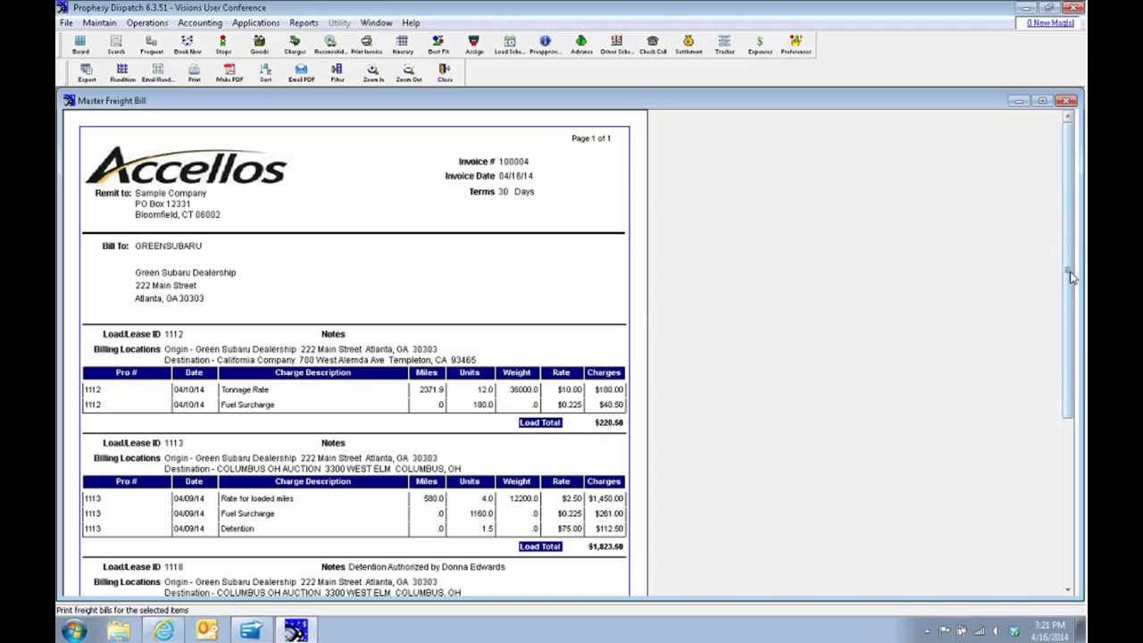
{"action": "left_click_drag", "start_coordinate": [1073, 278], "coordinate": [1069, 375]}
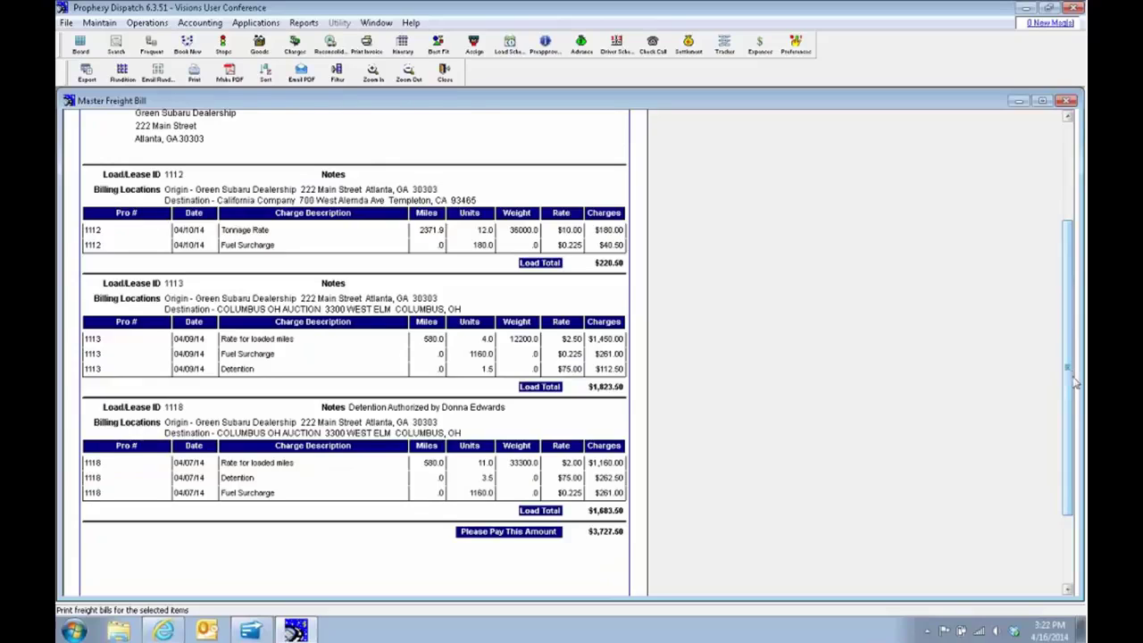
{"action": "left_click_drag", "start_coordinate": [1068, 380], "coordinate": [1062, 235]}
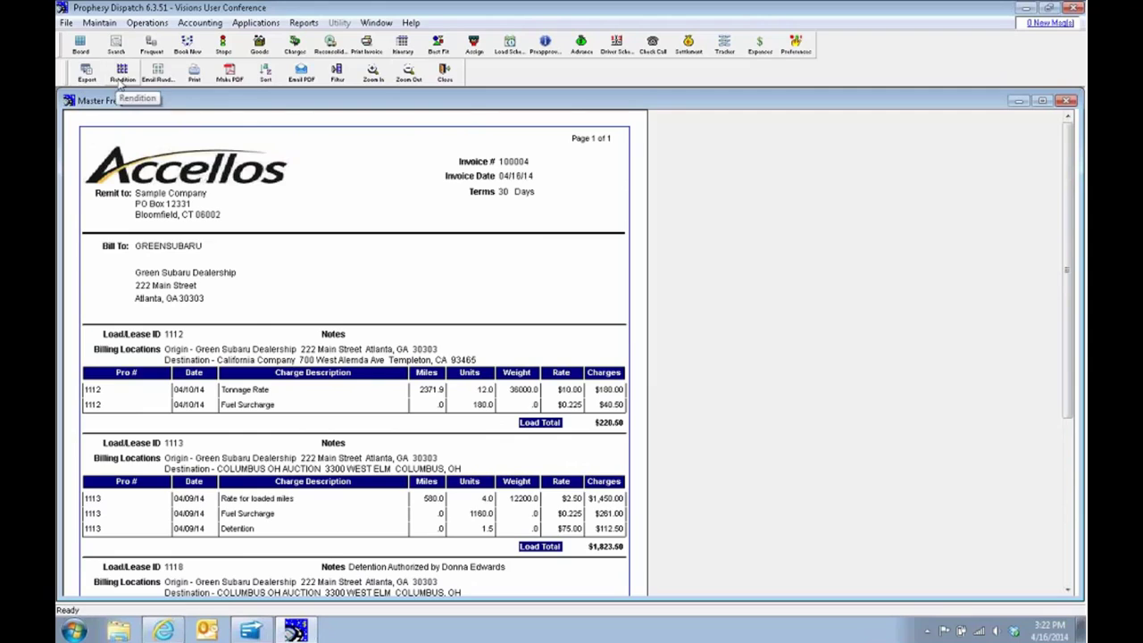
{"action": "left_click", "coordinate": [445, 73]}
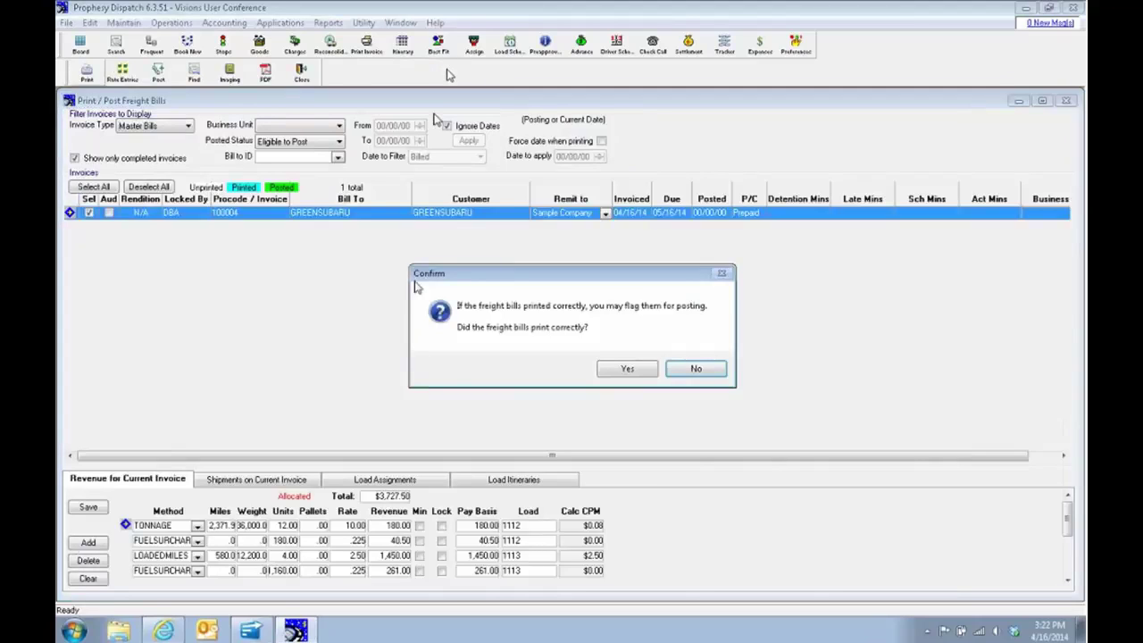
{"action": "left_click", "coordinate": [625, 369]}
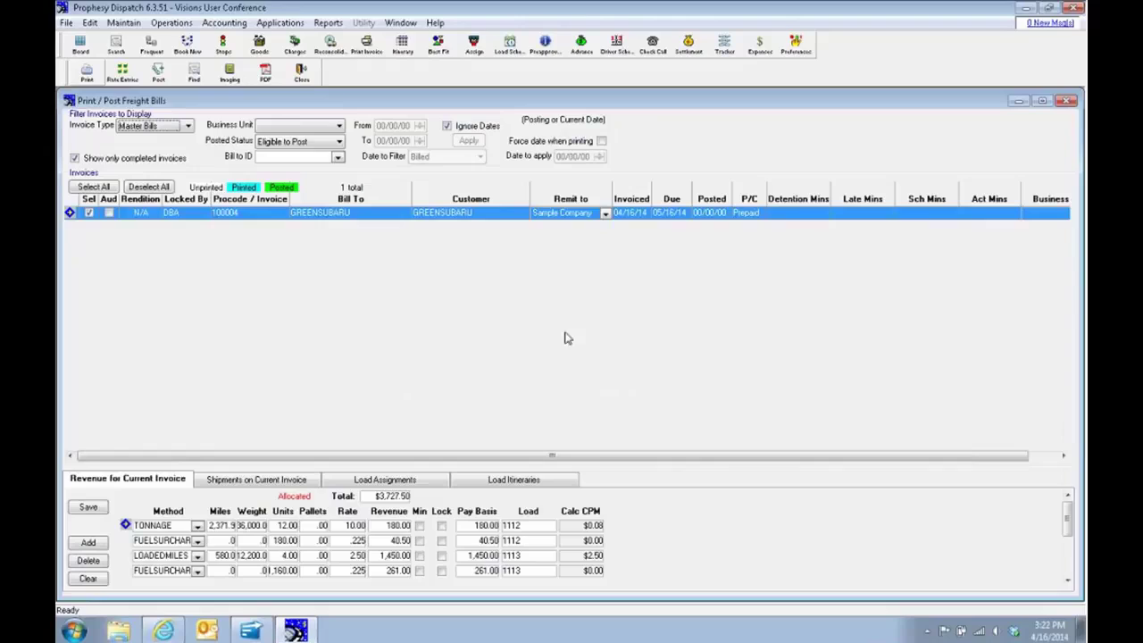
- Post the printed GREENSUBARU master bill 100004 to Accounts Receivable
{"action": "left_click", "coordinate": [229, 216]}
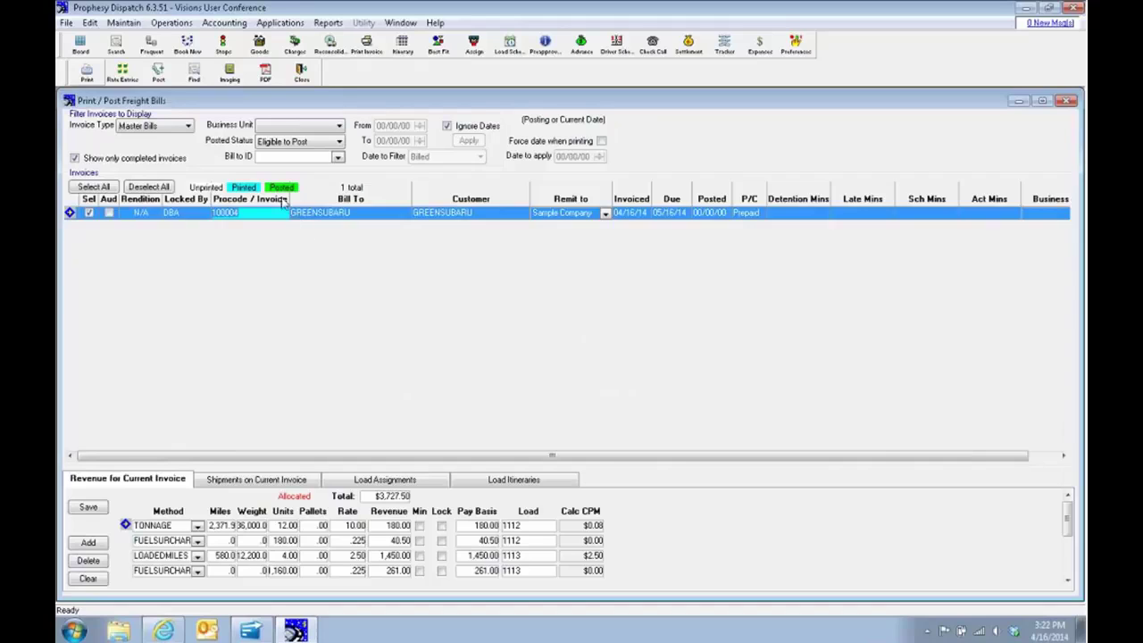
{"action": "left_click", "coordinate": [158, 71]}
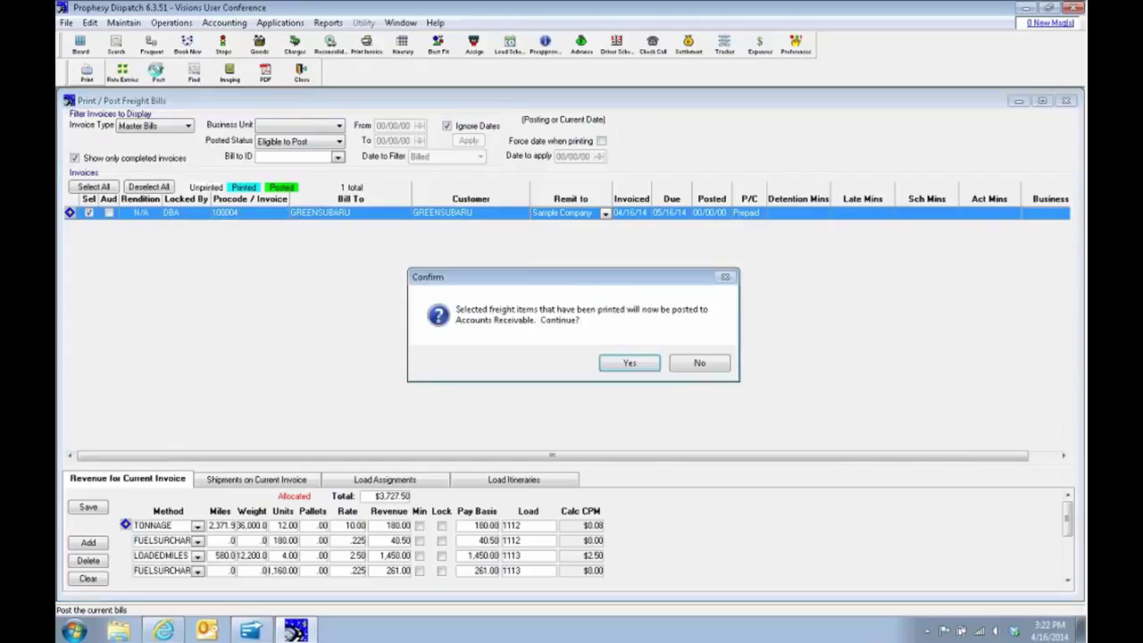
{"action": "left_click", "coordinate": [627, 365]}
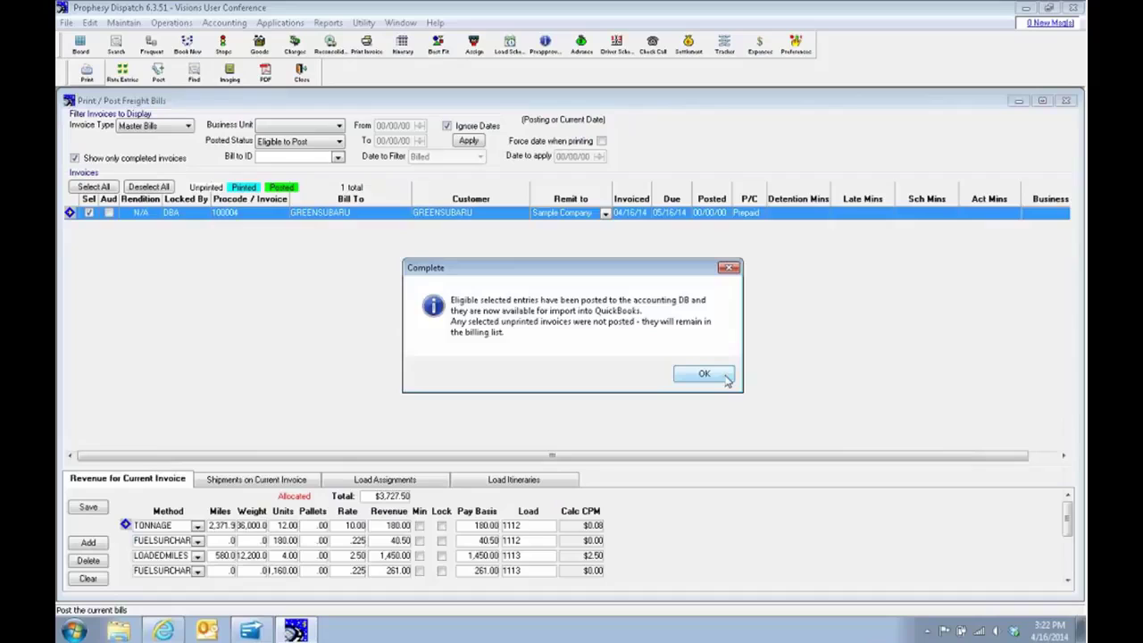
{"action": "left_click", "coordinate": [705, 374]}
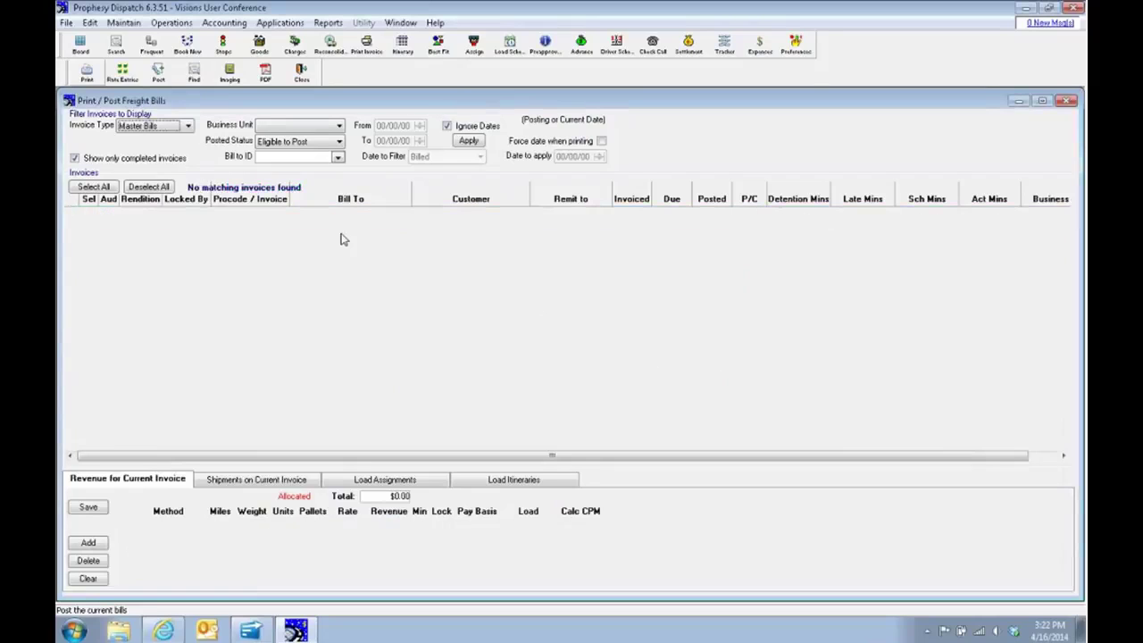
- List the Previously Posted master bills and start the reversal of GREENSUBARU master bill 100004
{"action": "left_click", "coordinate": [338, 142]}
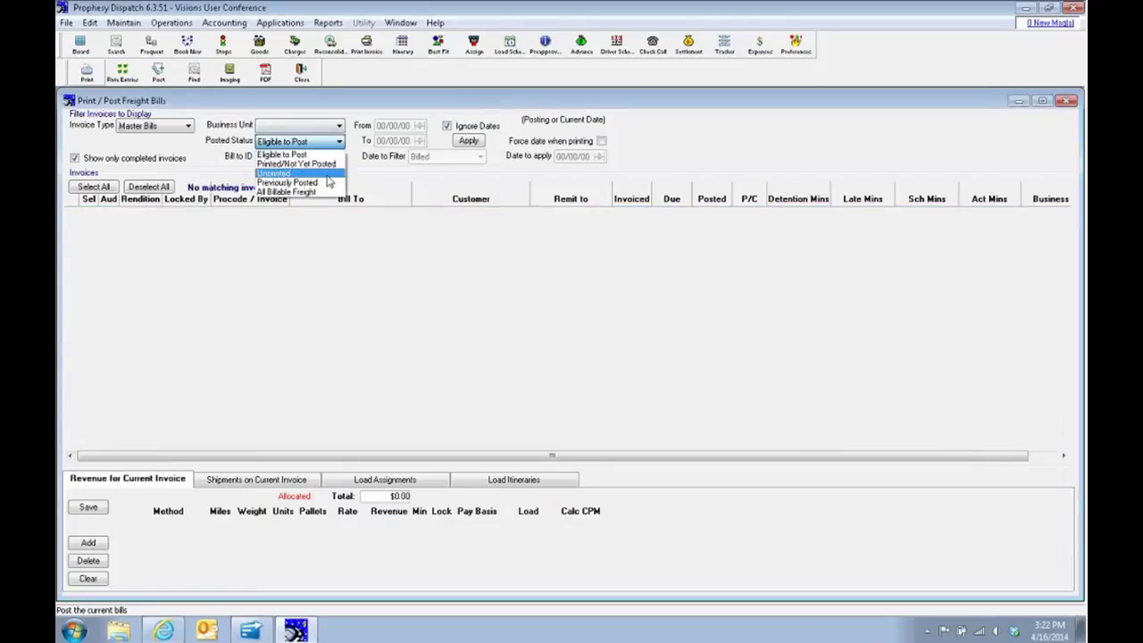
{"action": "left_click", "coordinate": [327, 182]}
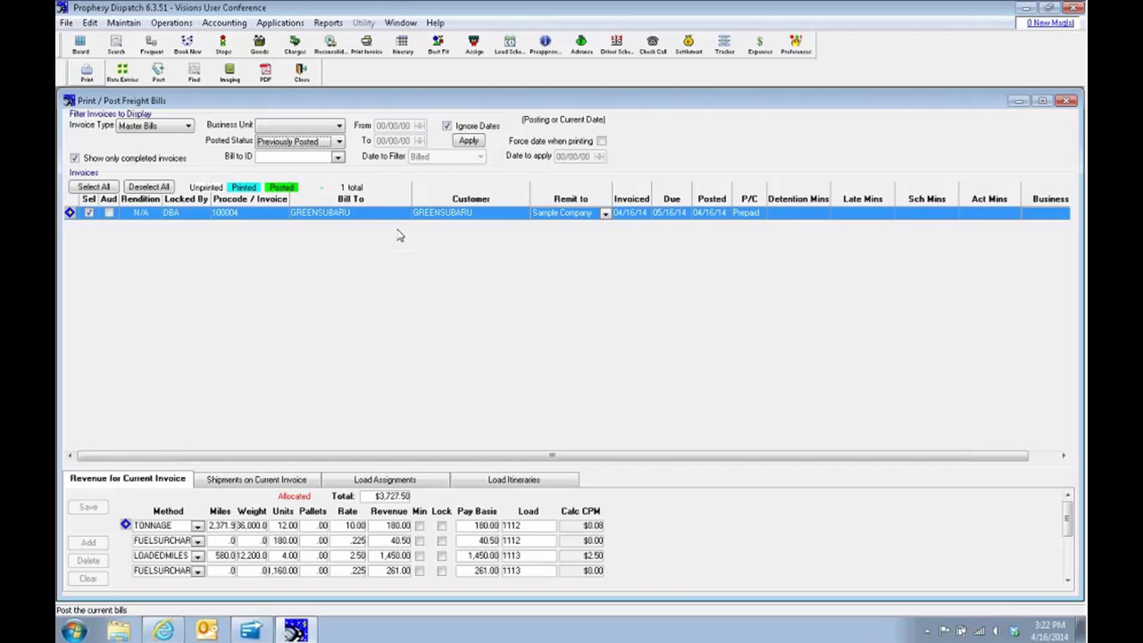
{"action": "right_click", "coordinate": [365, 217]}
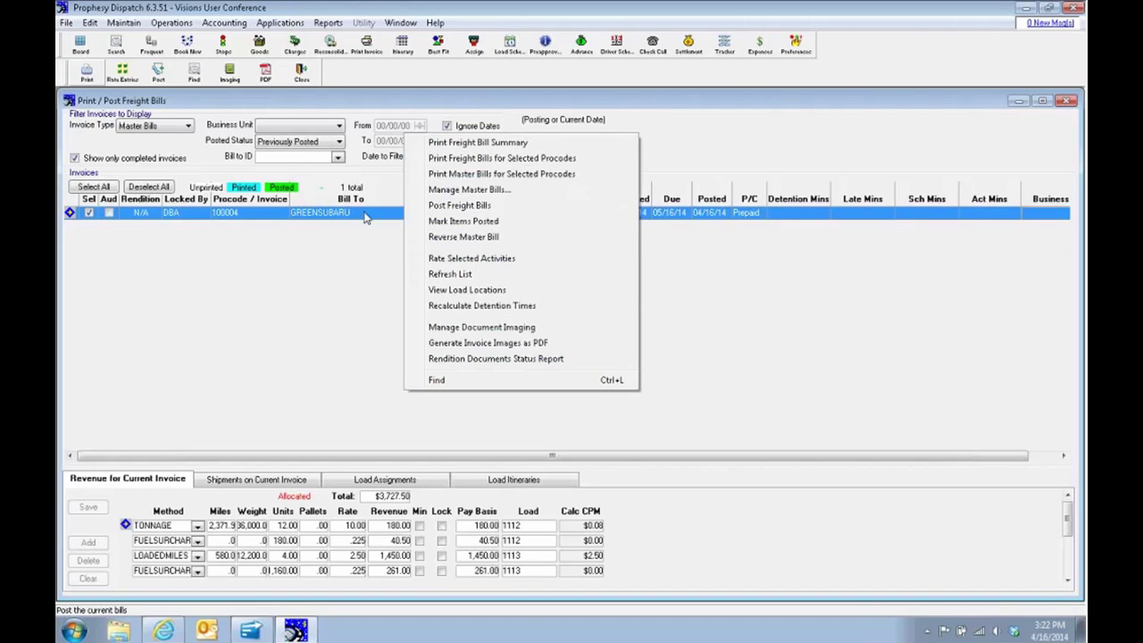
{"action": "left_click", "coordinate": [515, 240]}
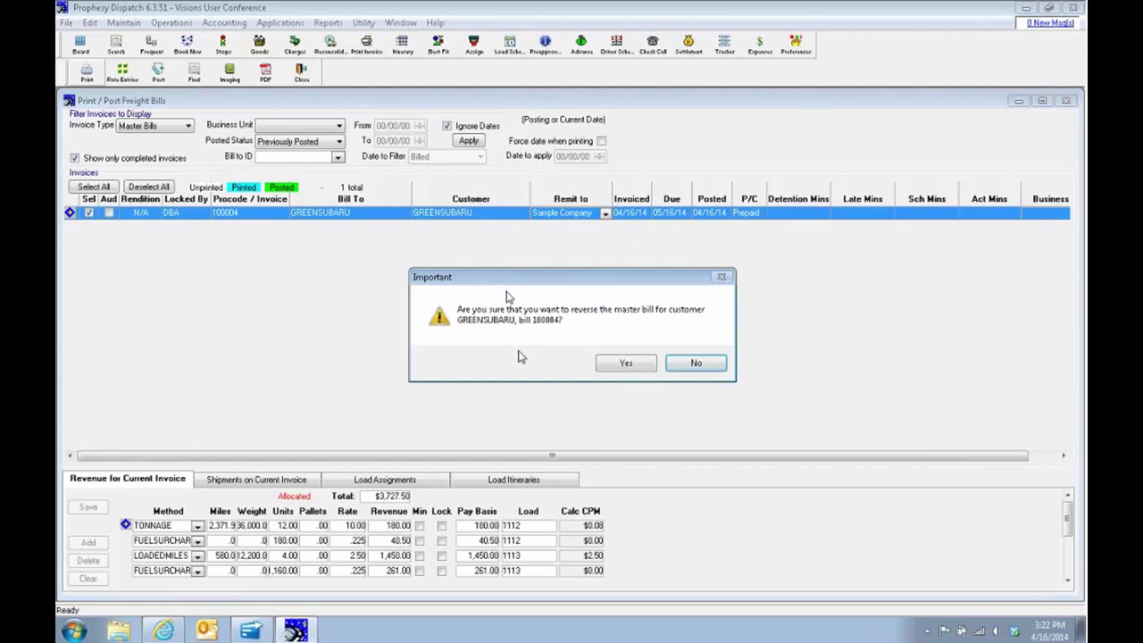
{"action": "left_click", "coordinate": [649, 365]}
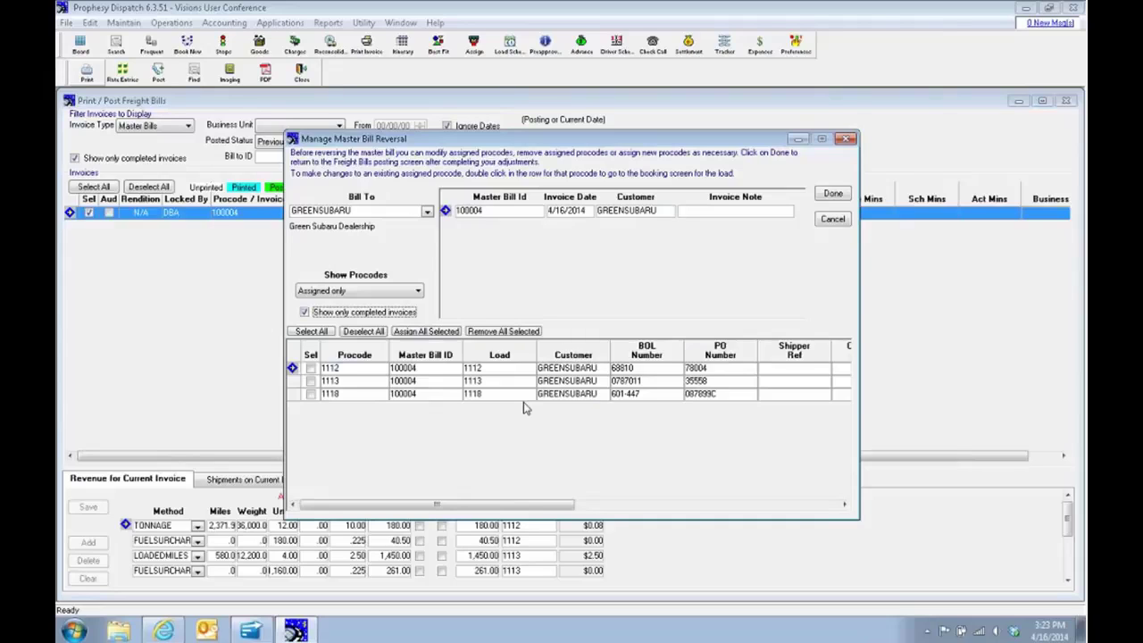
- Remove procode 1112 from master bill 100004 and complete the bill's reversal
{"action": "left_click", "coordinate": [310, 369]}
{"action": "left_click", "coordinate": [527, 332]}
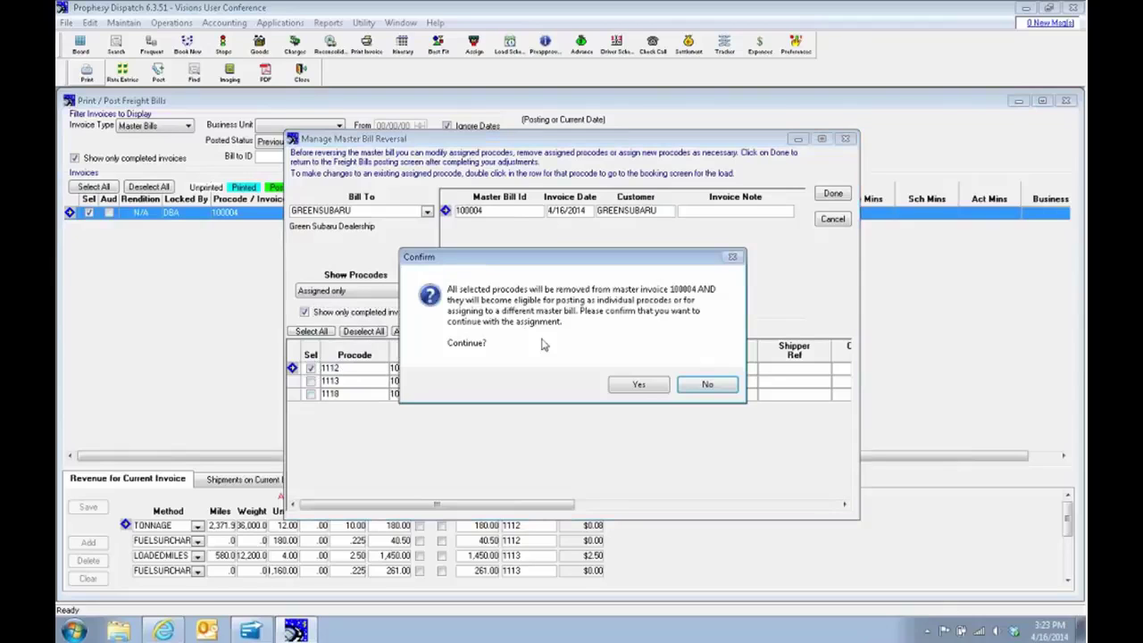
{"action": "left_click", "coordinate": [638, 384]}
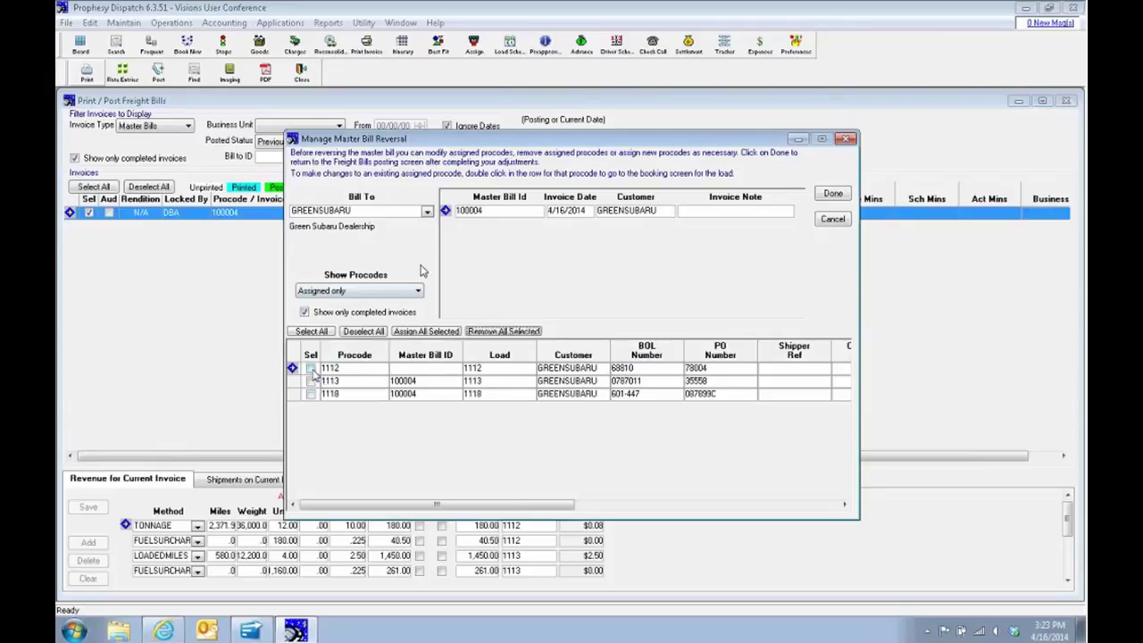
{"action": "left_click", "coordinate": [832, 193]}
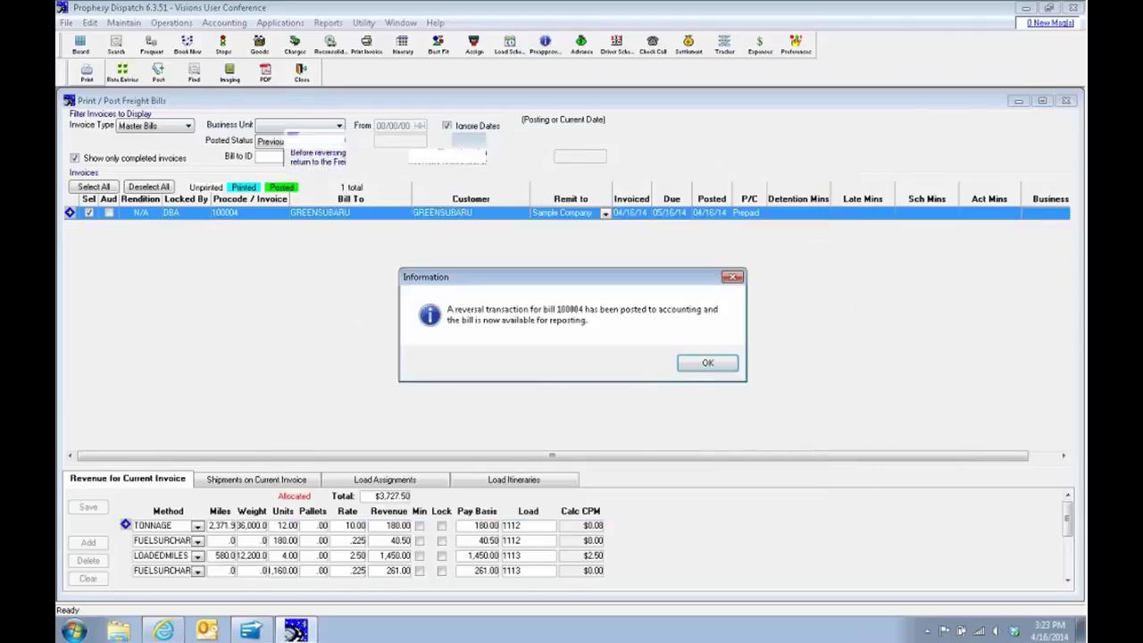
{"action": "left_click", "coordinate": [707, 364]}
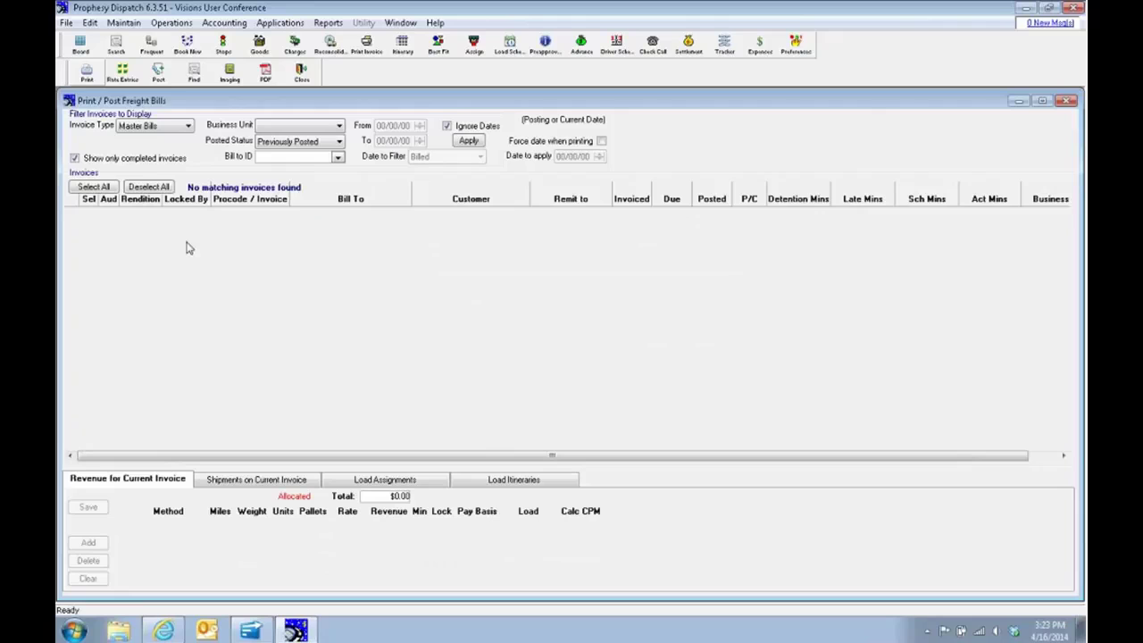
- List the Eligible to Post master bills, then reprint bill 100004 and flag it as printed correctly
{"action": "left_click", "coordinate": [330, 143]}
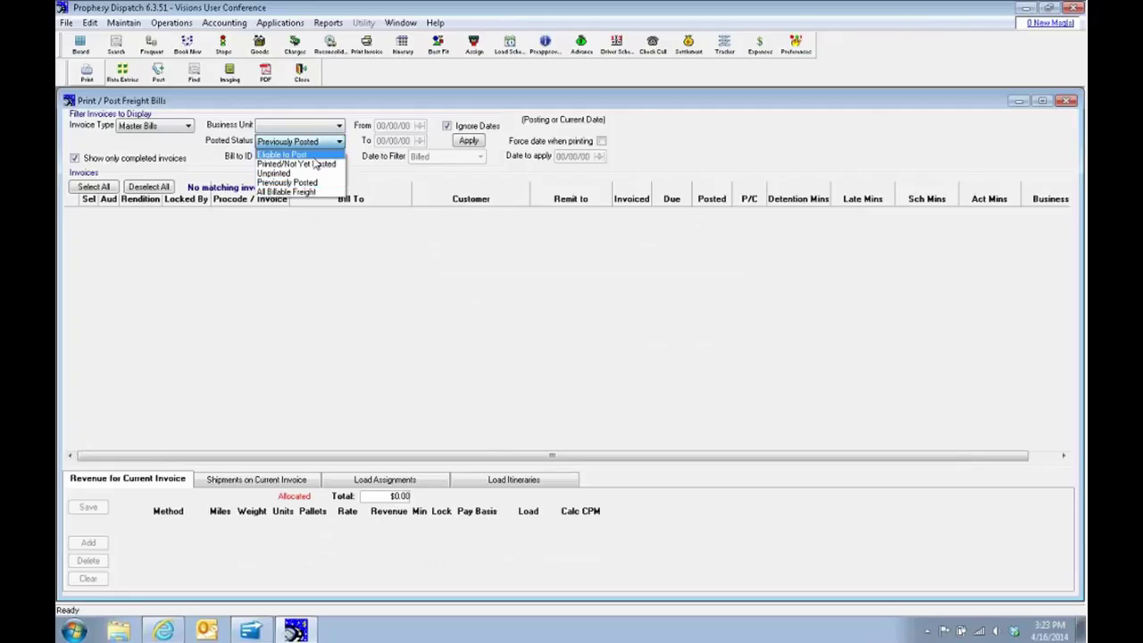
{"action": "left_click", "coordinate": [284, 155]}
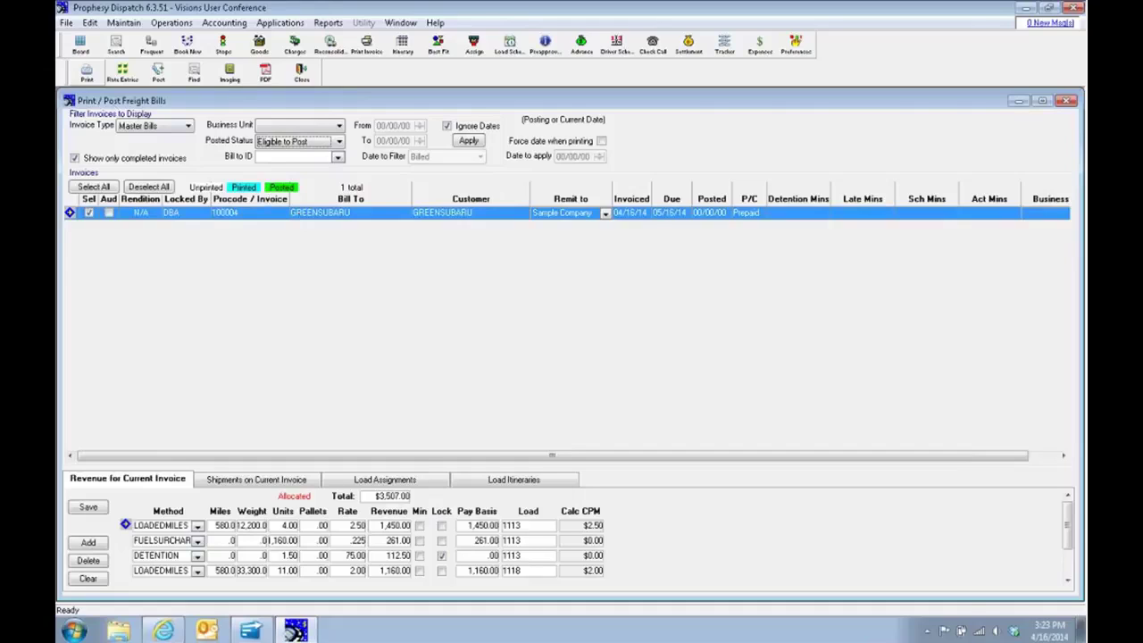
{"action": "left_click", "coordinate": [86, 75]}
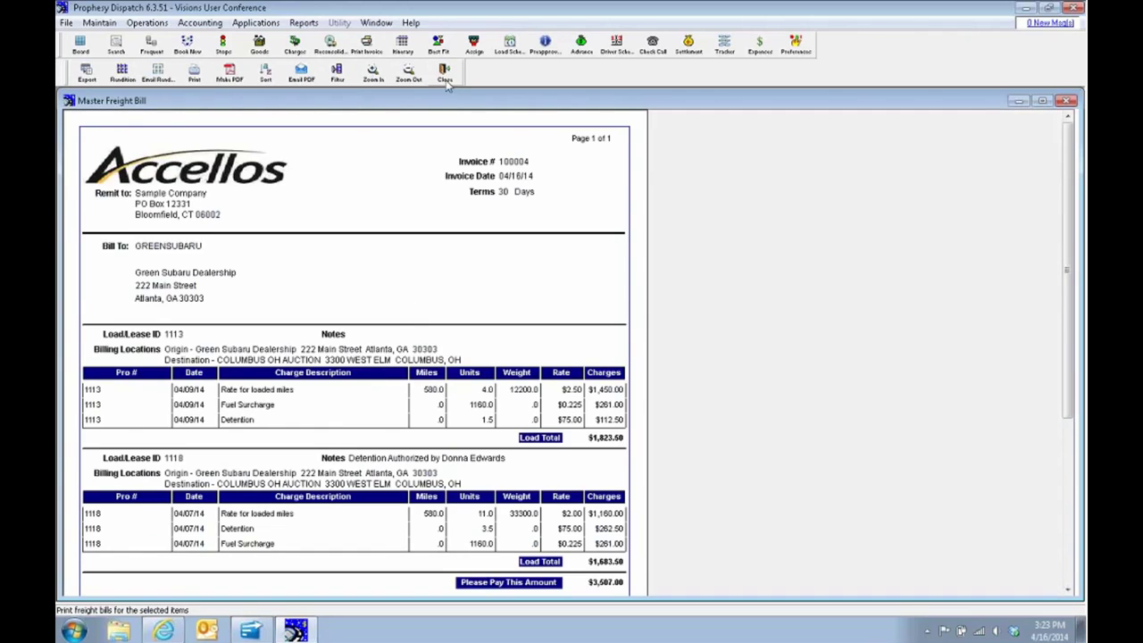
{"action": "left_click", "coordinate": [446, 79]}
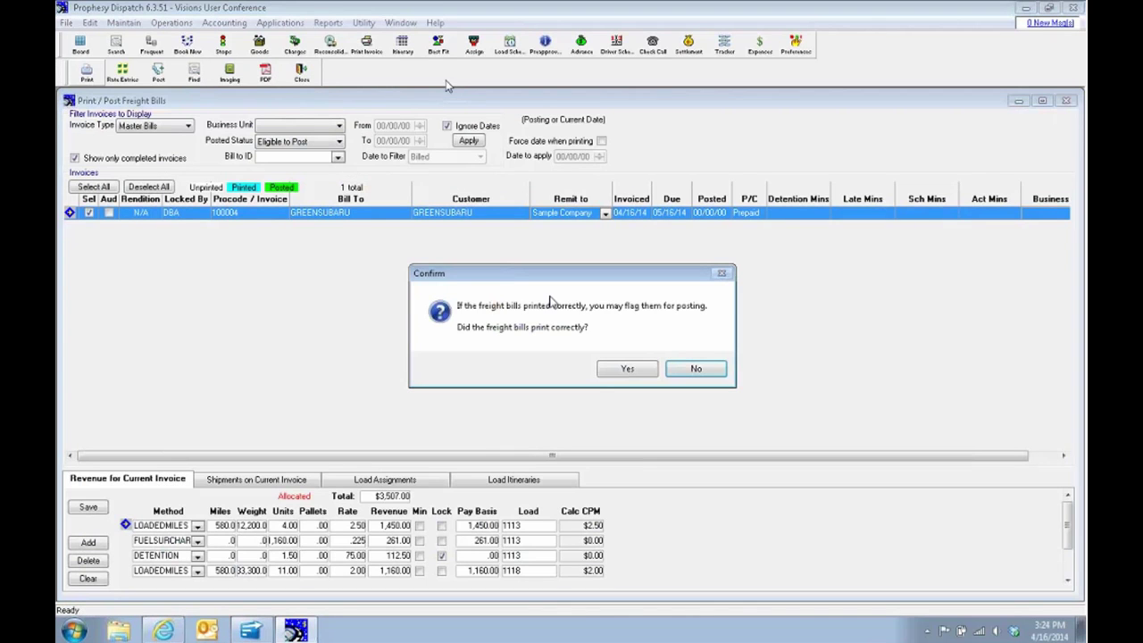
{"action": "left_click", "coordinate": [627, 368]}
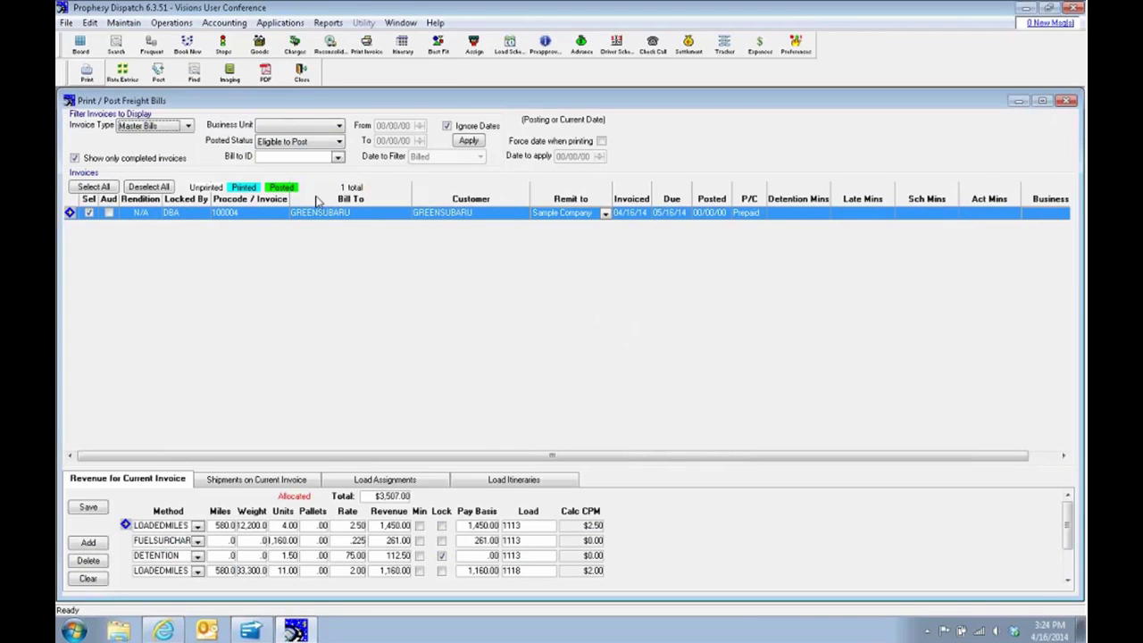
- Post the reprinted GREENSUBARU master bill 100004 to Accounts Receivable again
{"action": "left_click", "coordinate": [159, 73]}
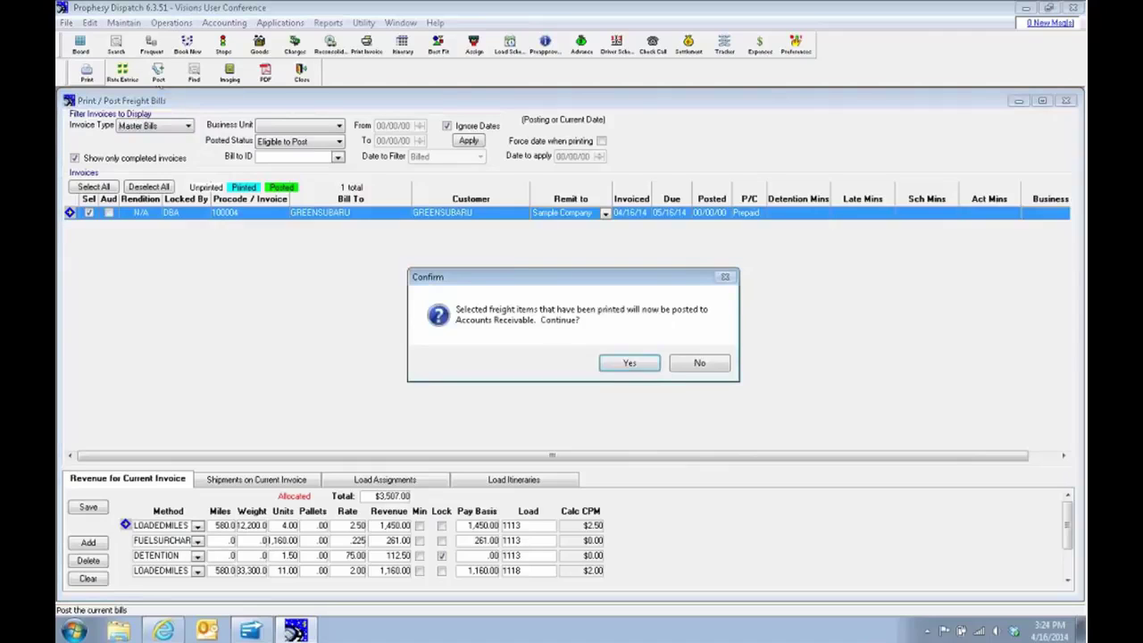
{"action": "left_click", "coordinate": [630, 363]}
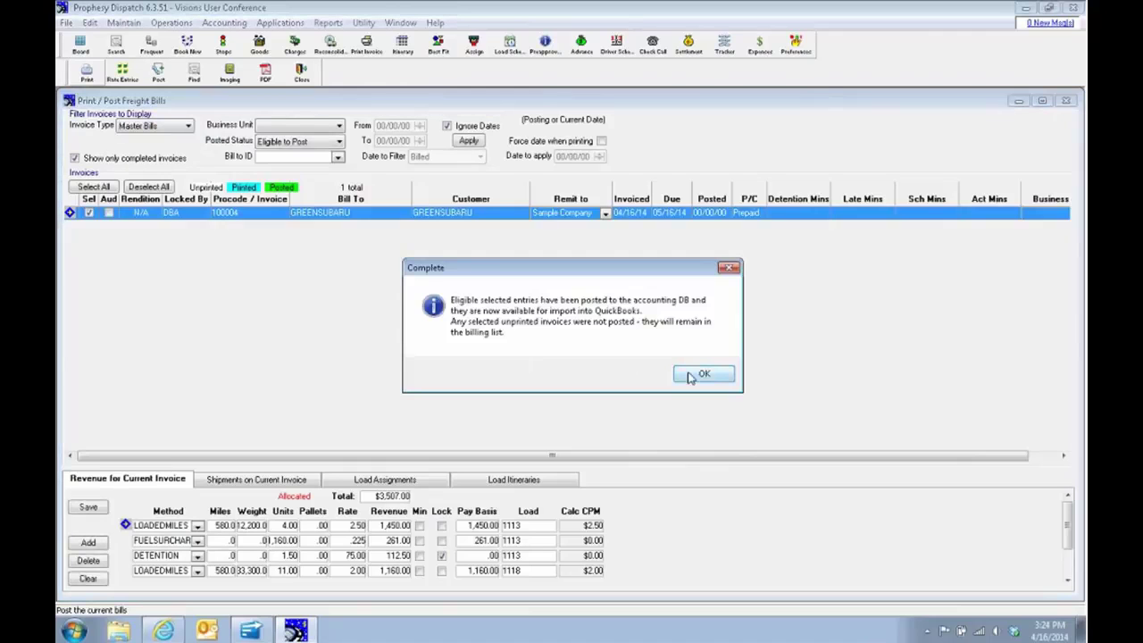
{"action": "left_click", "coordinate": [703, 374]}
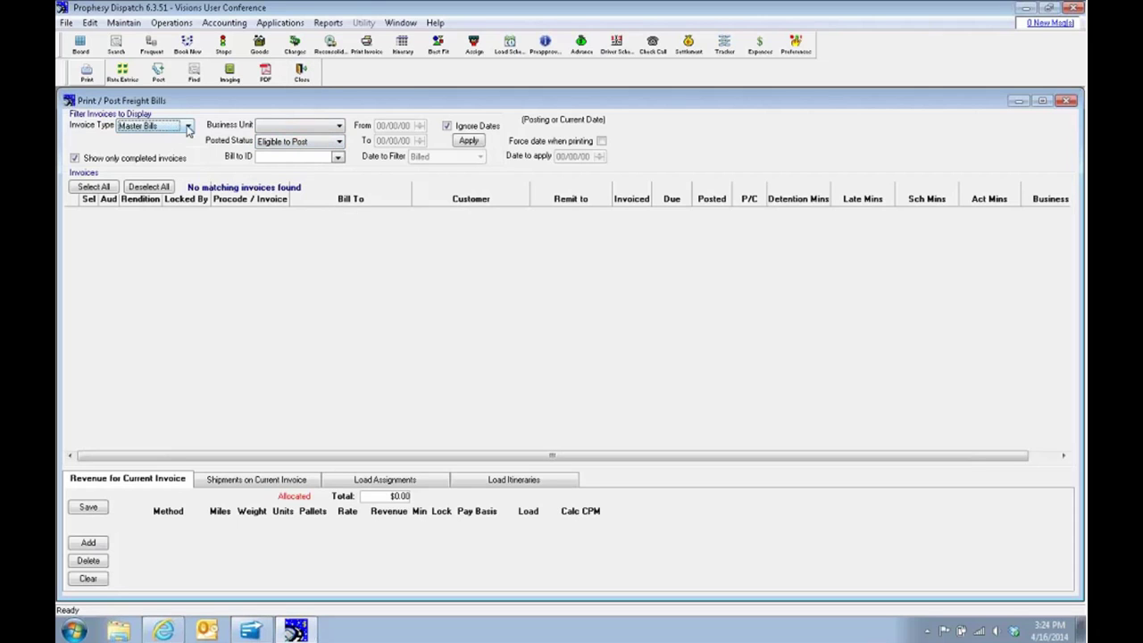
- List the eligible Freight Bills, select COHAM bill 1116, and force its print date to 03/31/14
{"action": "left_click", "coordinate": [188, 127]}
{"action": "left_click", "coordinate": [174, 140]}
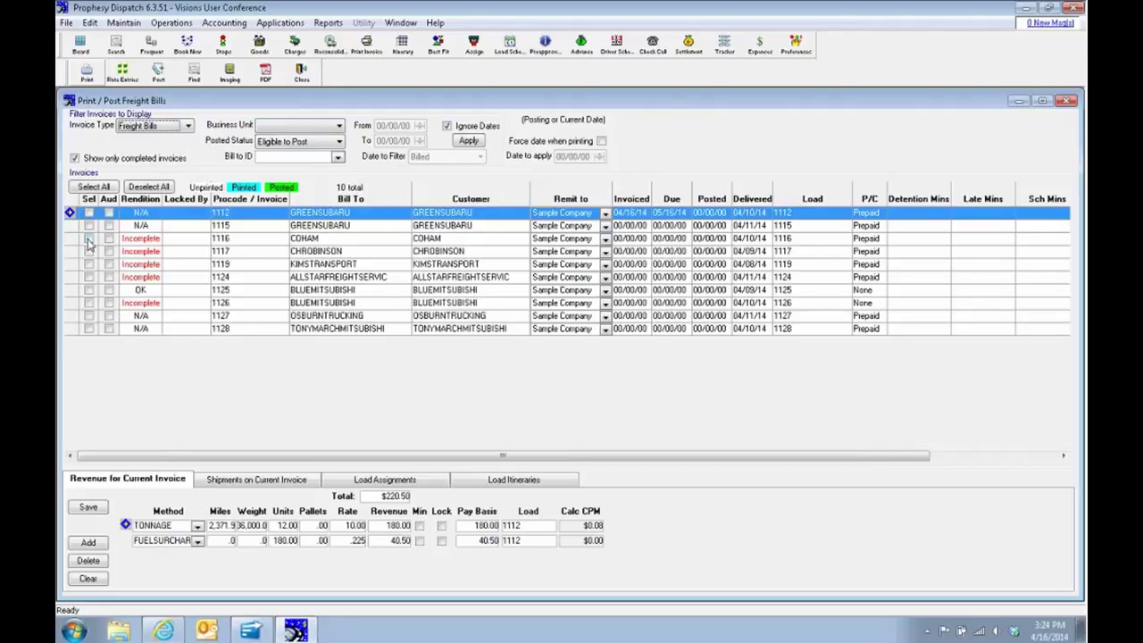
{"action": "left_click", "coordinate": [88, 239]}
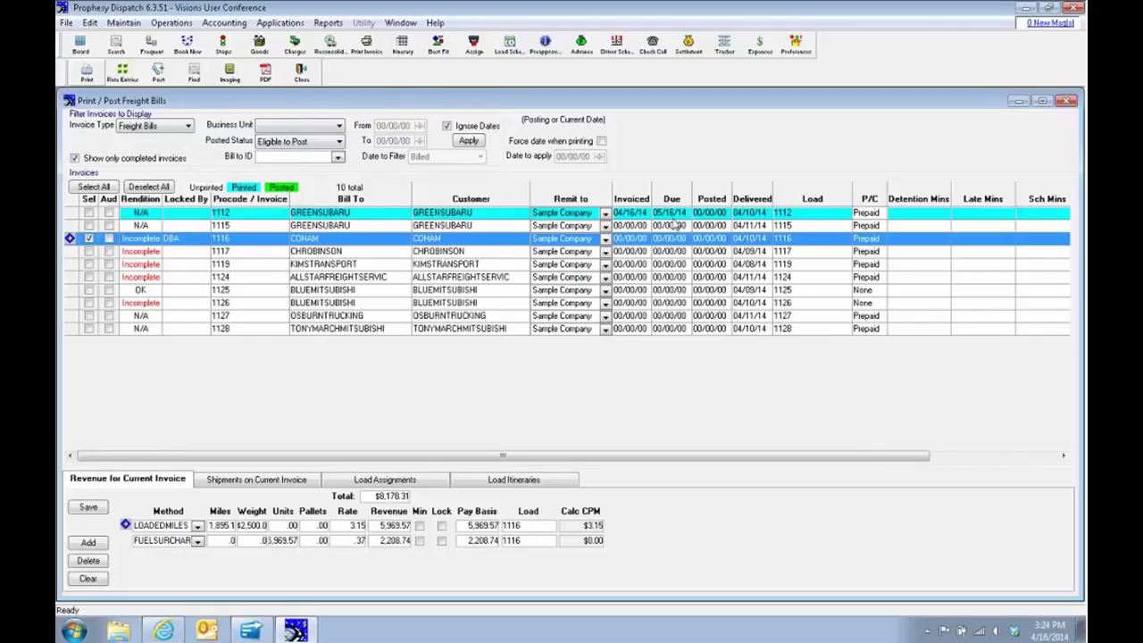
{"action": "left_click", "coordinate": [602, 142]}
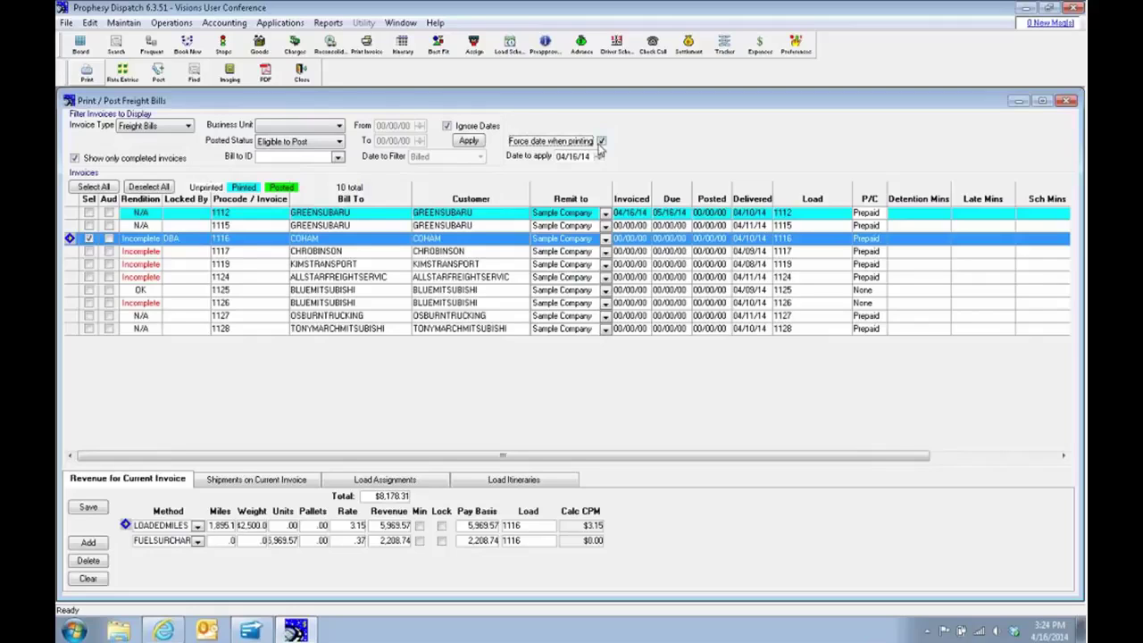
{"action": "left_click_drag", "start_coordinate": [591, 157], "coordinate": [540, 160]}
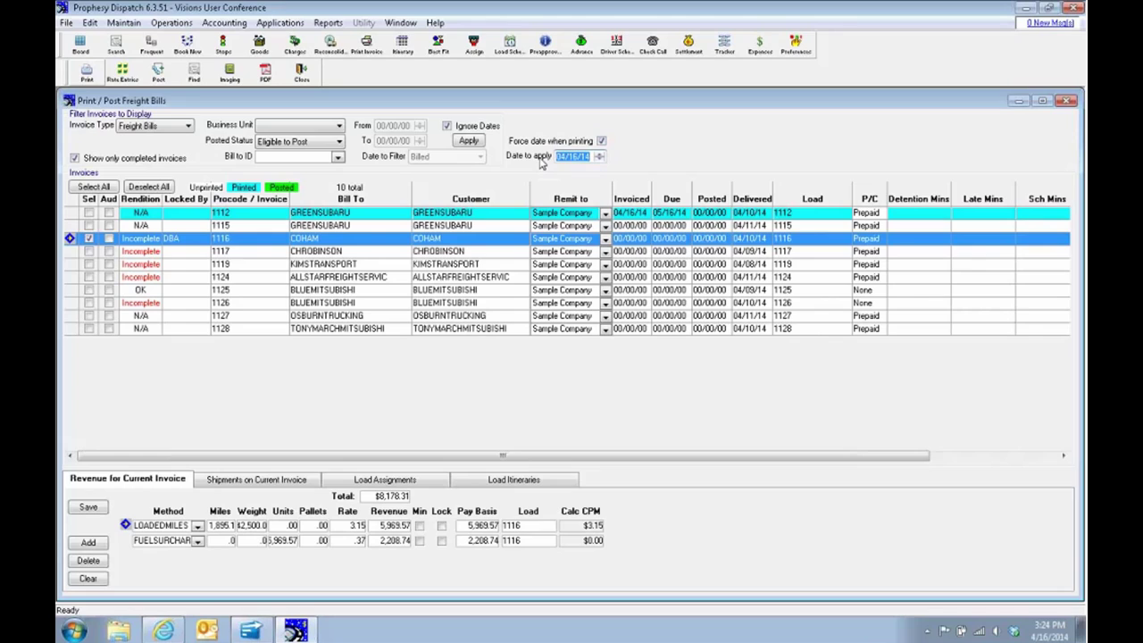
{"action": "type", "text": "03/31/14"}
- Print COHAM freight bill 1116 and flag it as printed correctly
{"action": "left_click", "coordinate": [87, 75]}
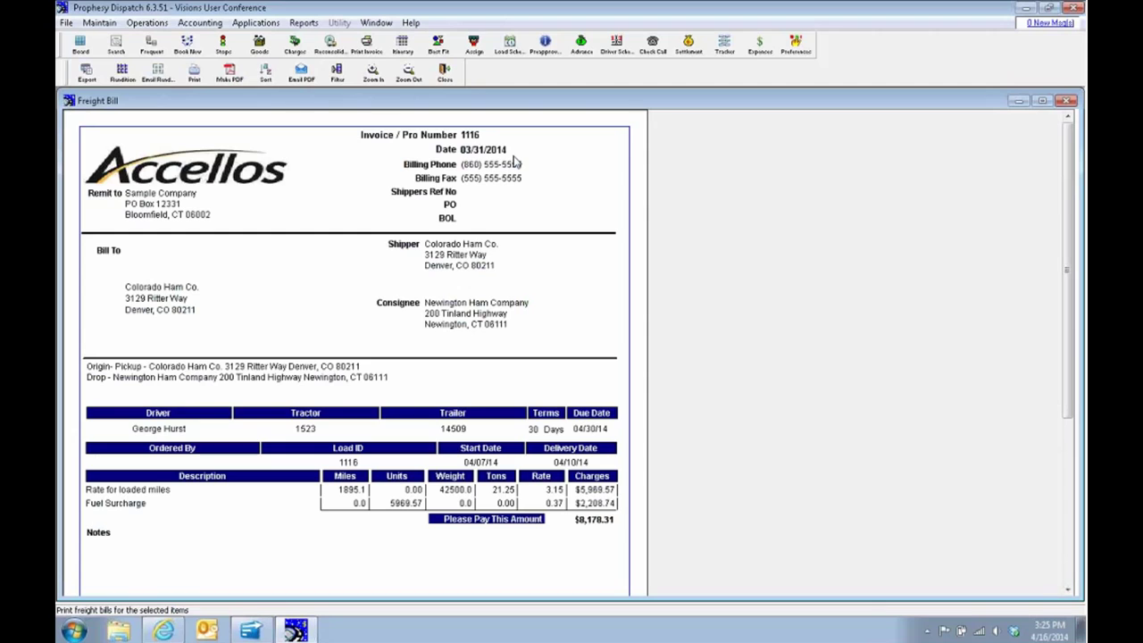
{"action": "left_click", "coordinate": [445, 75]}
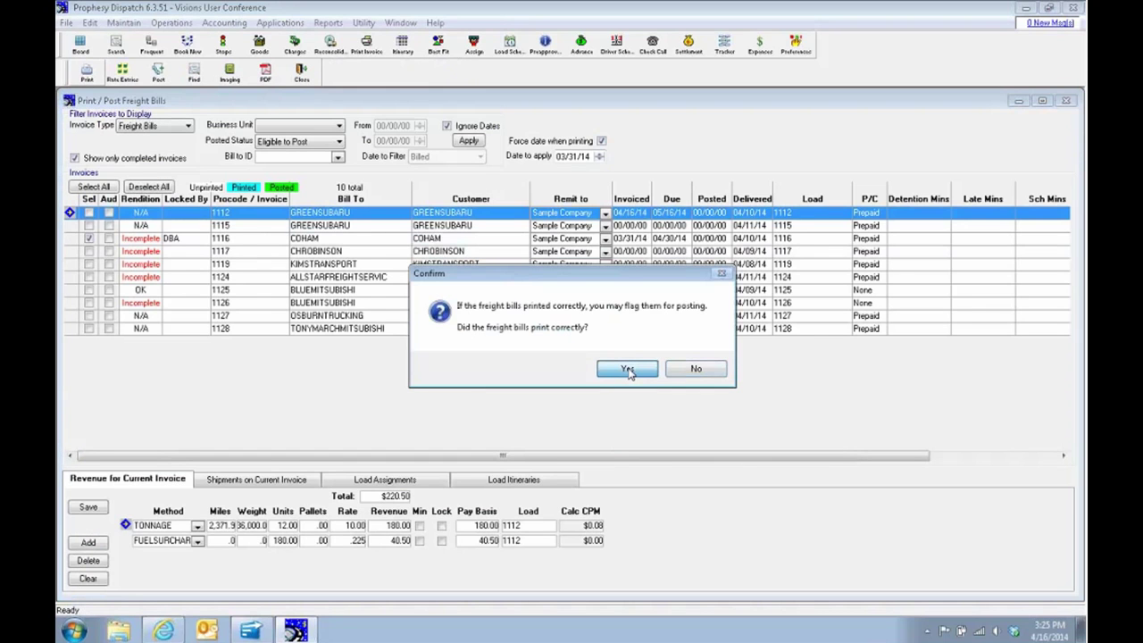
{"action": "left_click", "coordinate": [627, 369]}
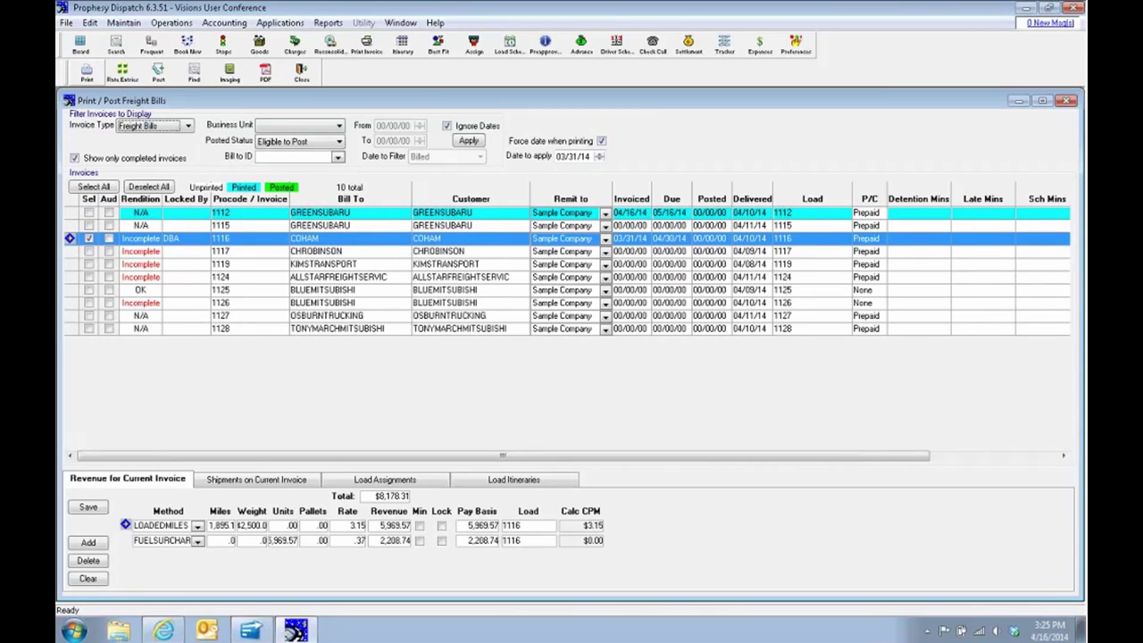
- Post COHAM freight bill 1116 to Accounts Receivable and close the Print / Post Freight Bills window
{"action": "left_click", "coordinate": [161, 75]}
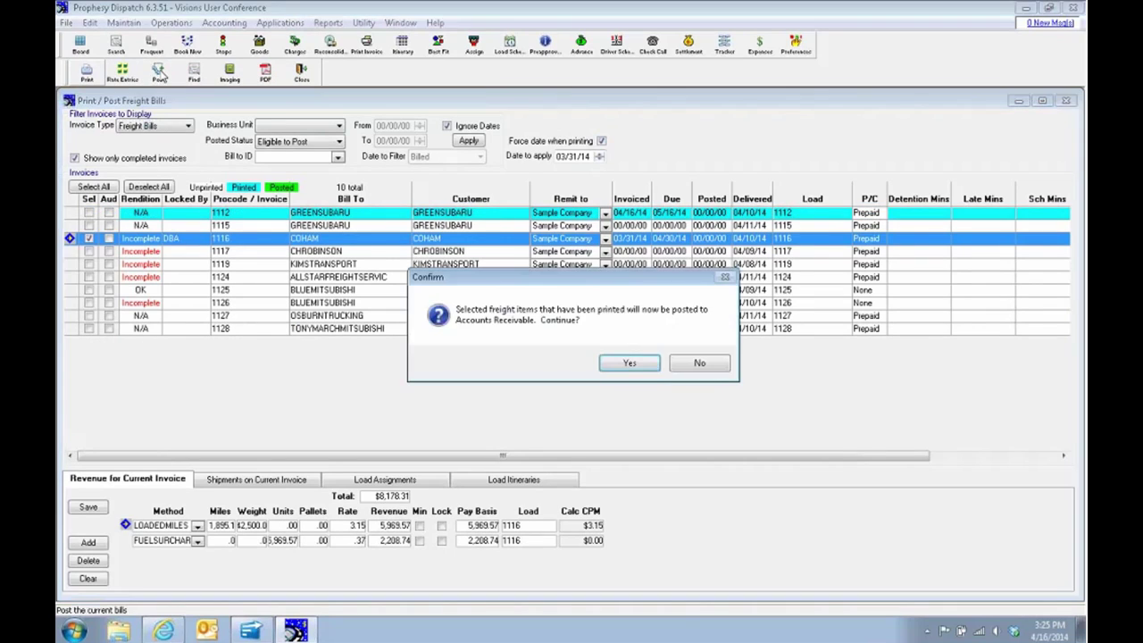
{"action": "left_click", "coordinate": [655, 363]}
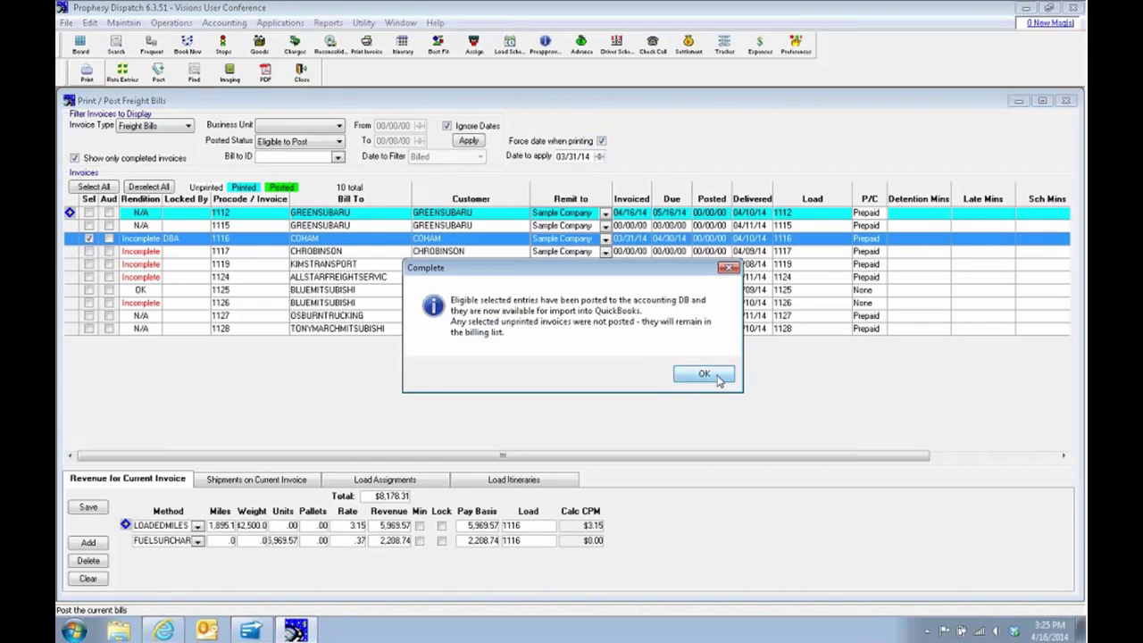
{"action": "left_click", "coordinate": [720, 379]}
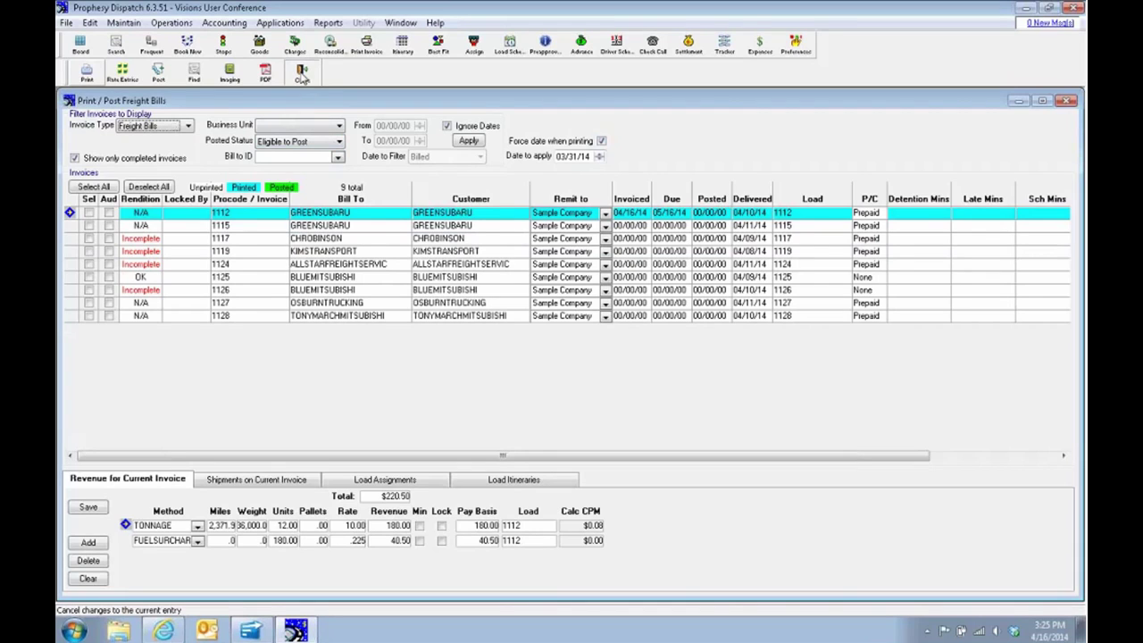
{"action": "left_click", "coordinate": [301, 75]}
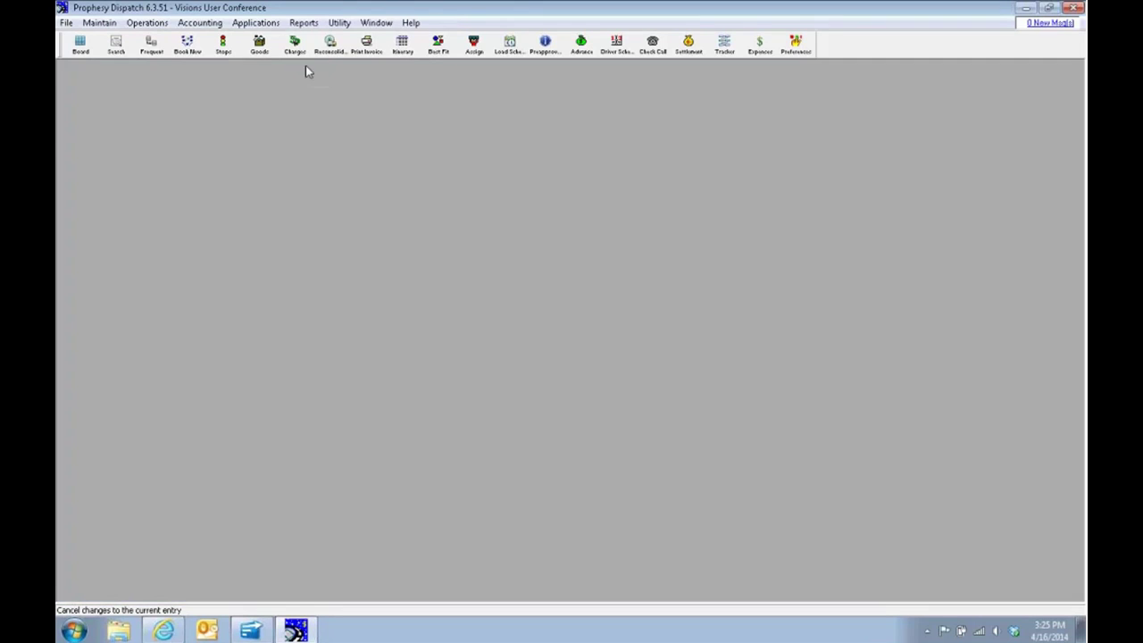
- Run the QuickBooks export for the Visions User Conference company and process all Accounts Receivable data
{"action": "left_click", "coordinate": [198, 24]}
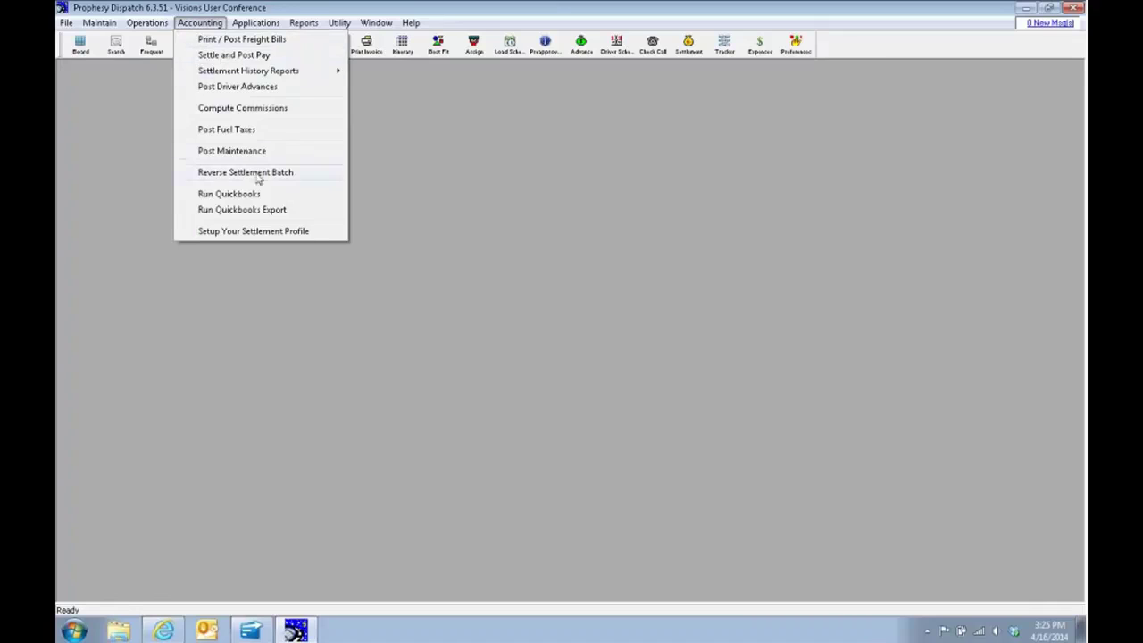
{"action": "left_click", "coordinate": [319, 213]}
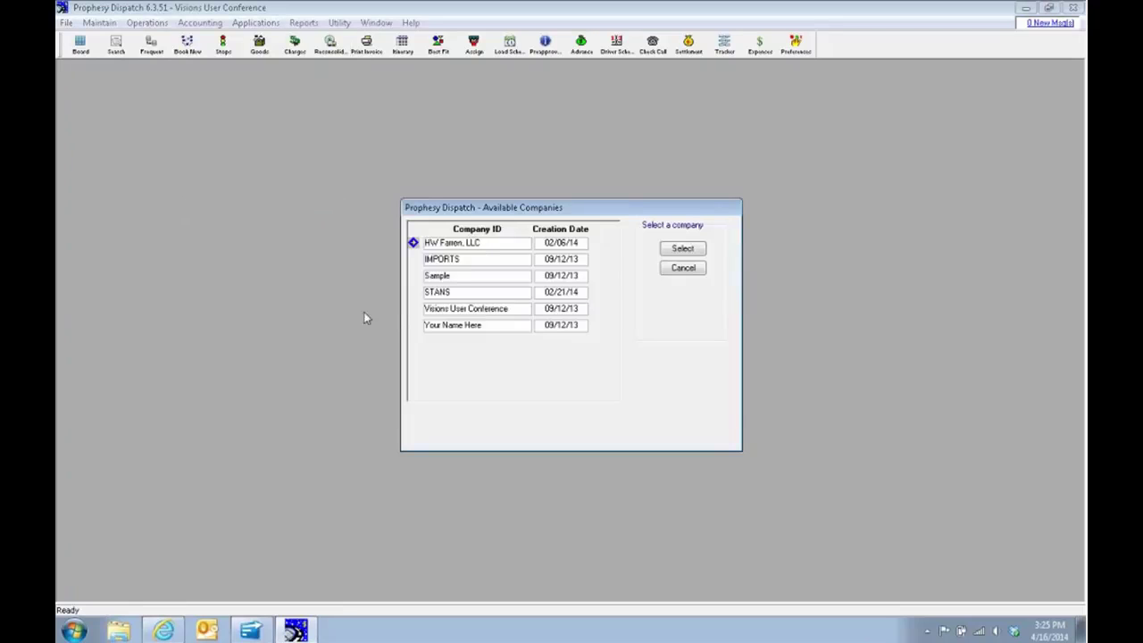
{"action": "left_click", "coordinate": [511, 311]}
{"action": "left_click", "coordinate": [684, 249]}
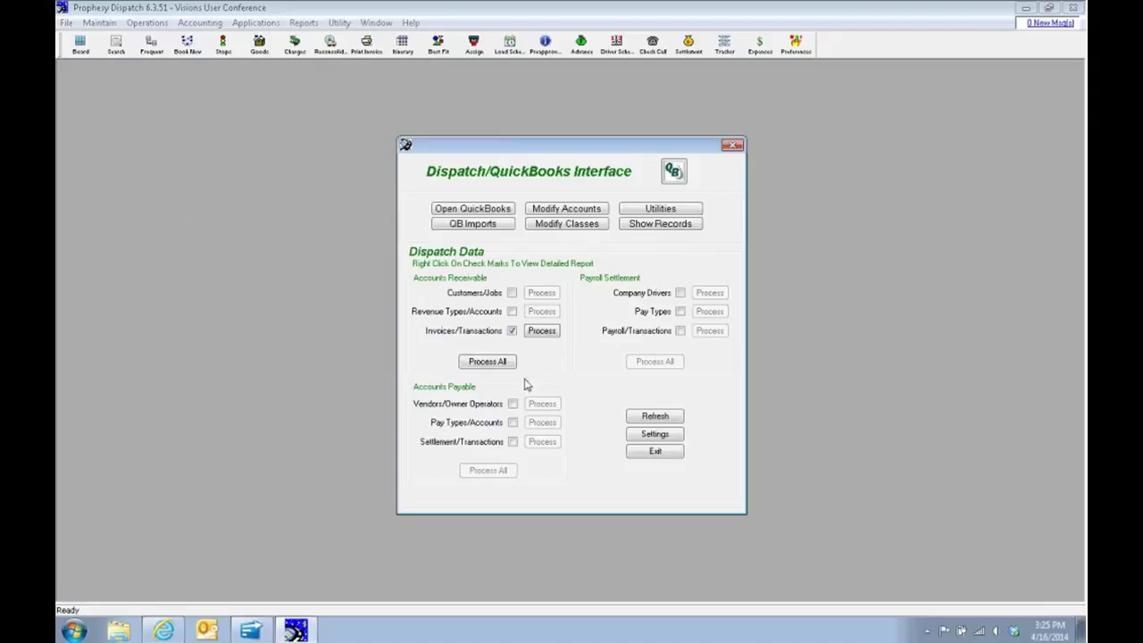
{"action": "left_click", "coordinate": [493, 363]}
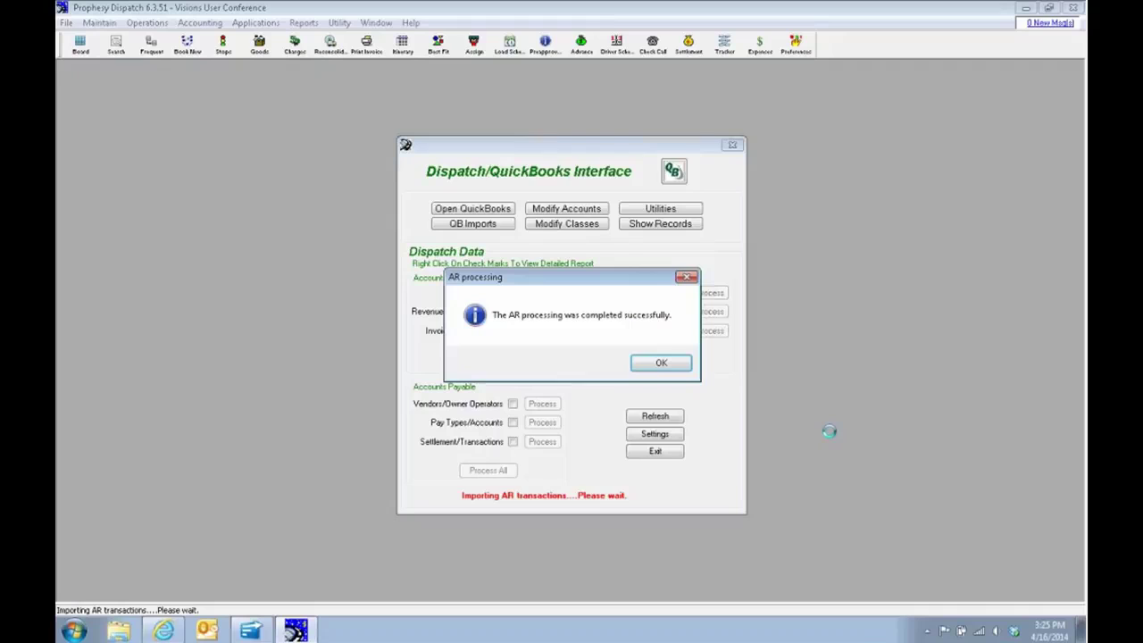
{"action": "left_click", "coordinate": [659, 362]}
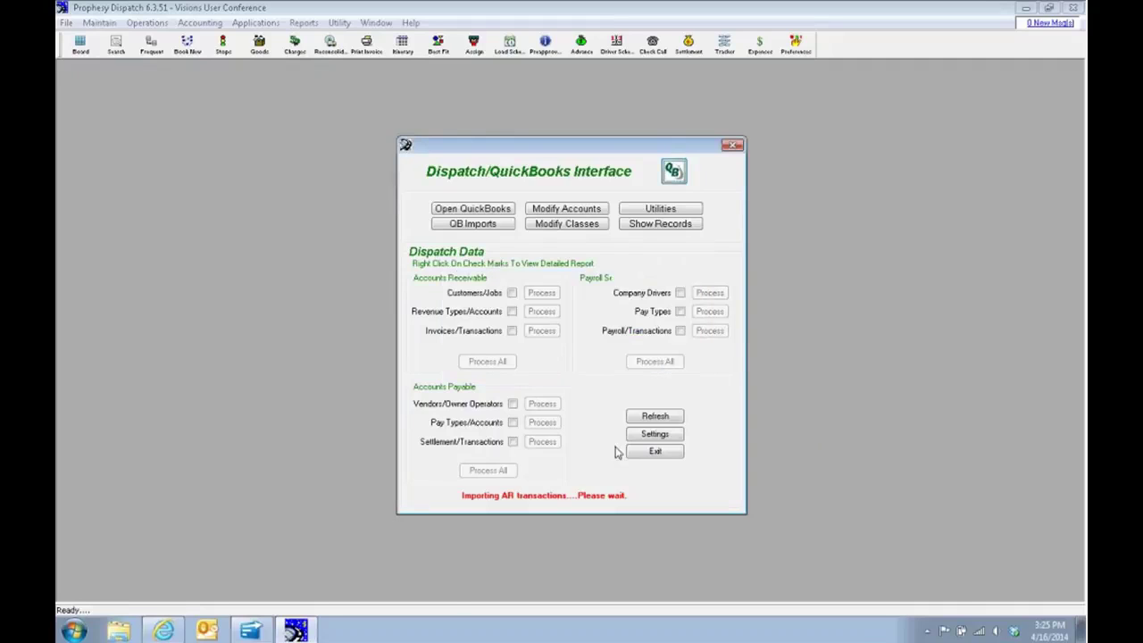
- Switch to QuickBooks and review the line items of All Star Freight Services invoice 1120
{"action": "mouse_move", "coordinate": [253, 632]}
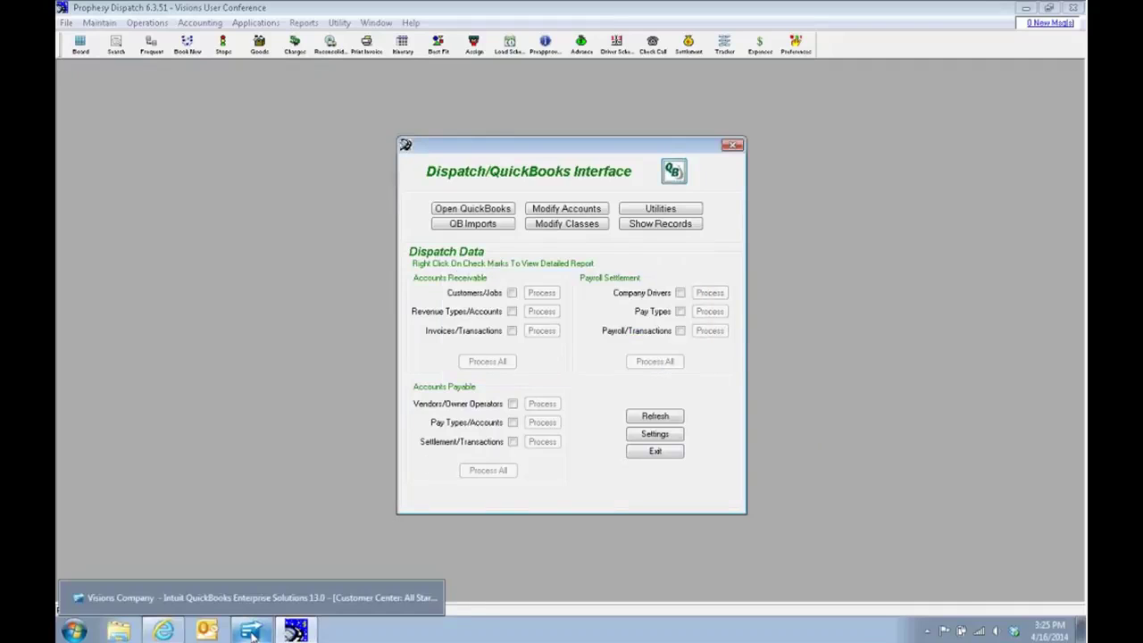
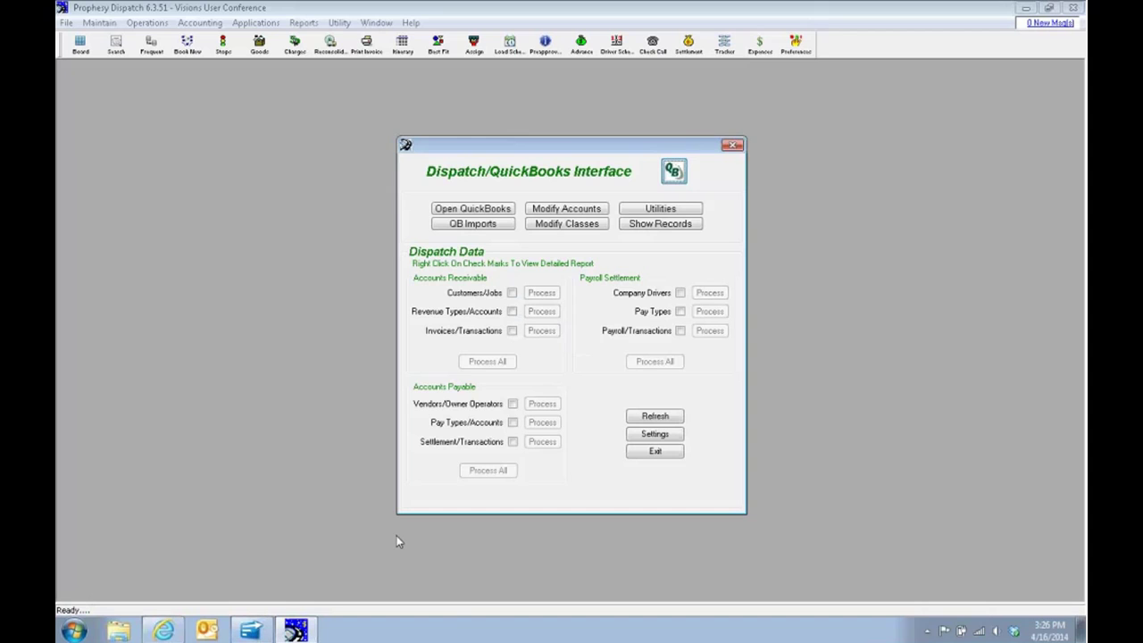
{"action": "left_click", "coordinate": [250, 630]}
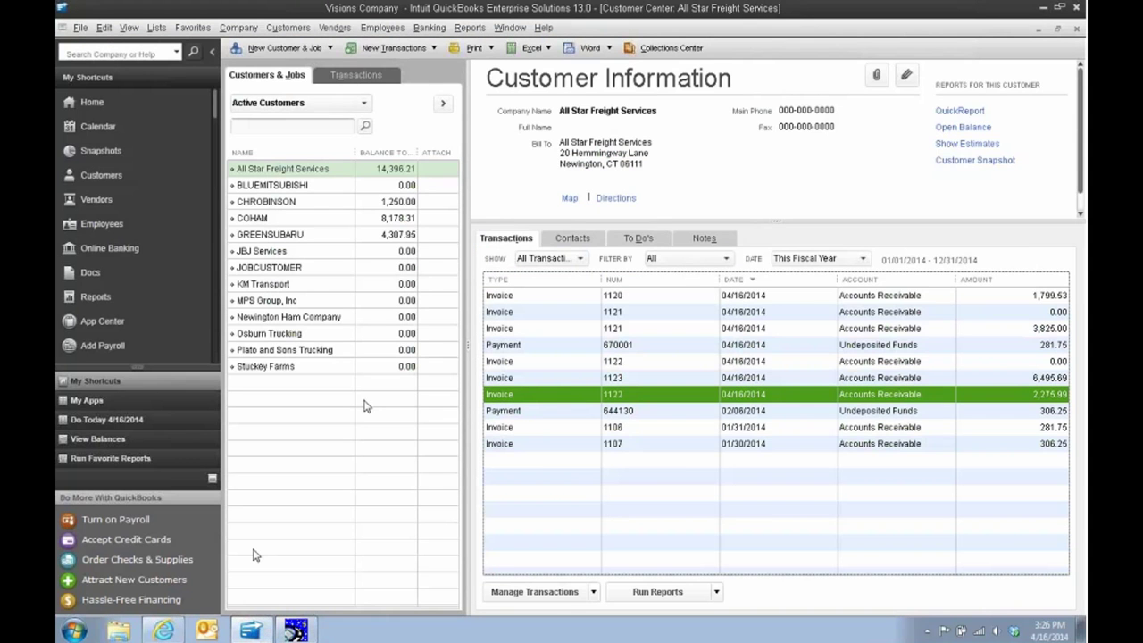
{"action": "double_click", "coordinate": [637, 296]}
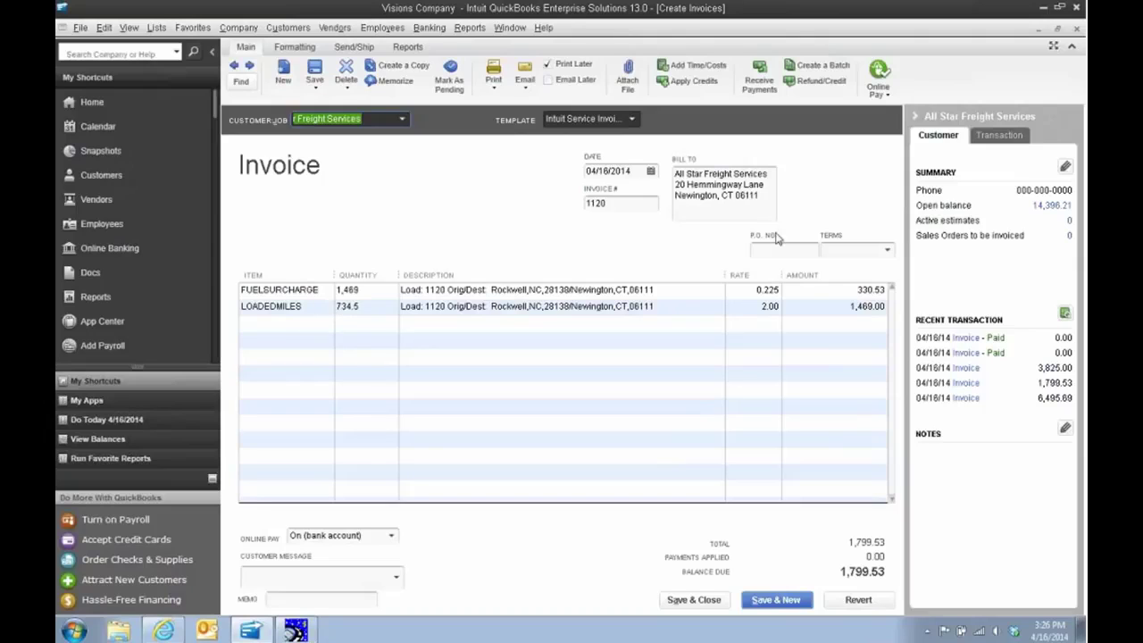
{"action": "left_click", "coordinate": [1078, 32]}
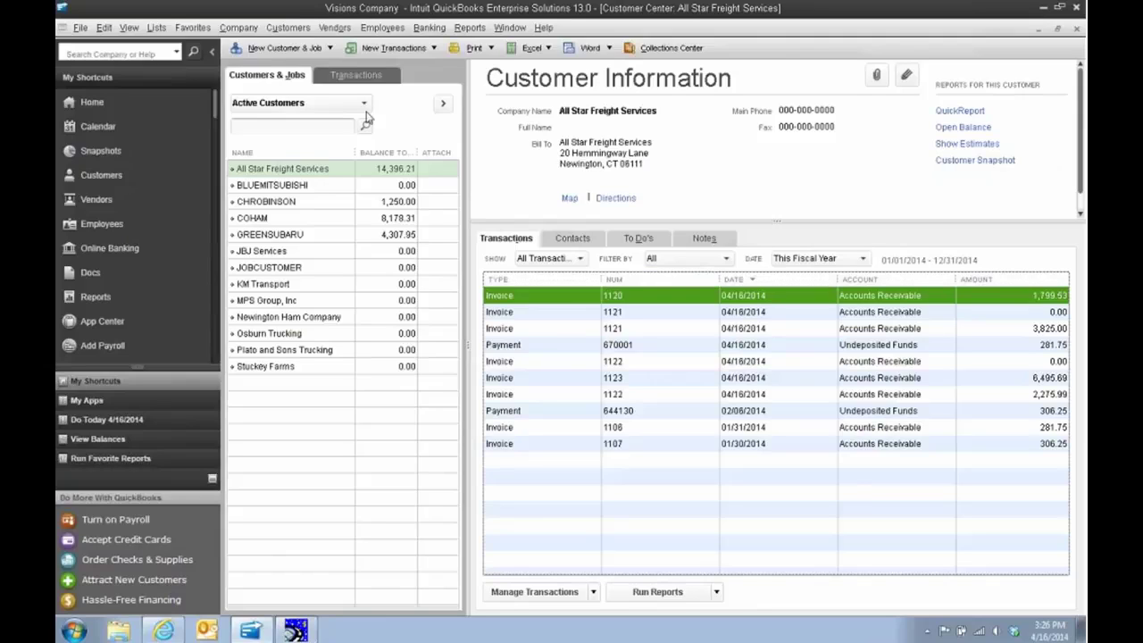
- Open the Item List and widen the Account column to examine which revenue account each item uses
{"action": "left_click", "coordinate": [157, 28]}
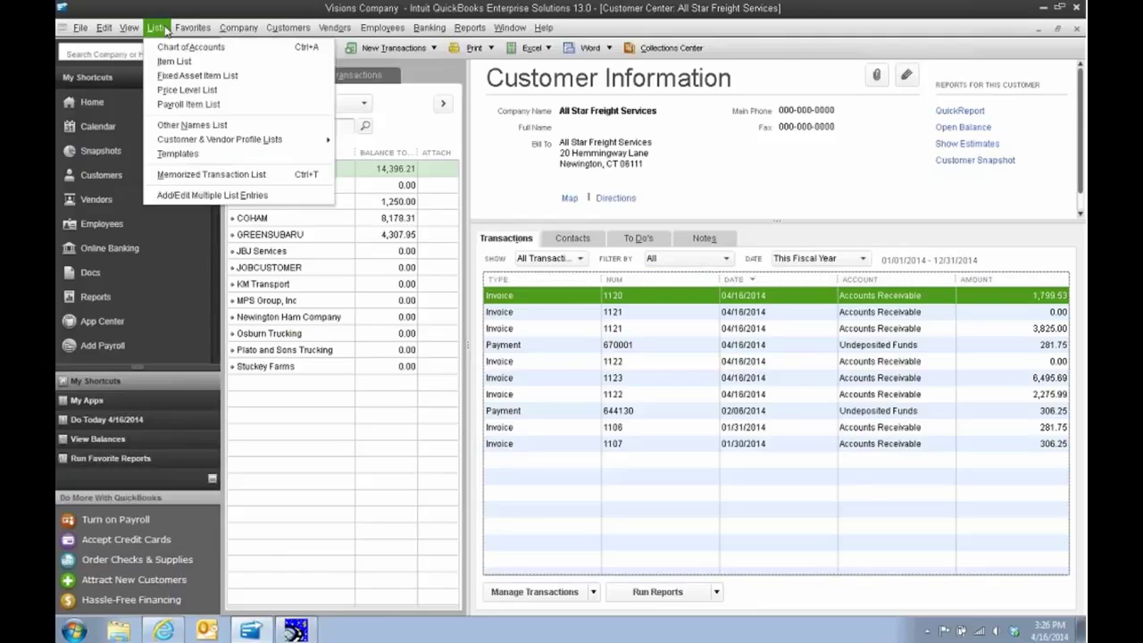
{"action": "left_click", "coordinate": [216, 62]}
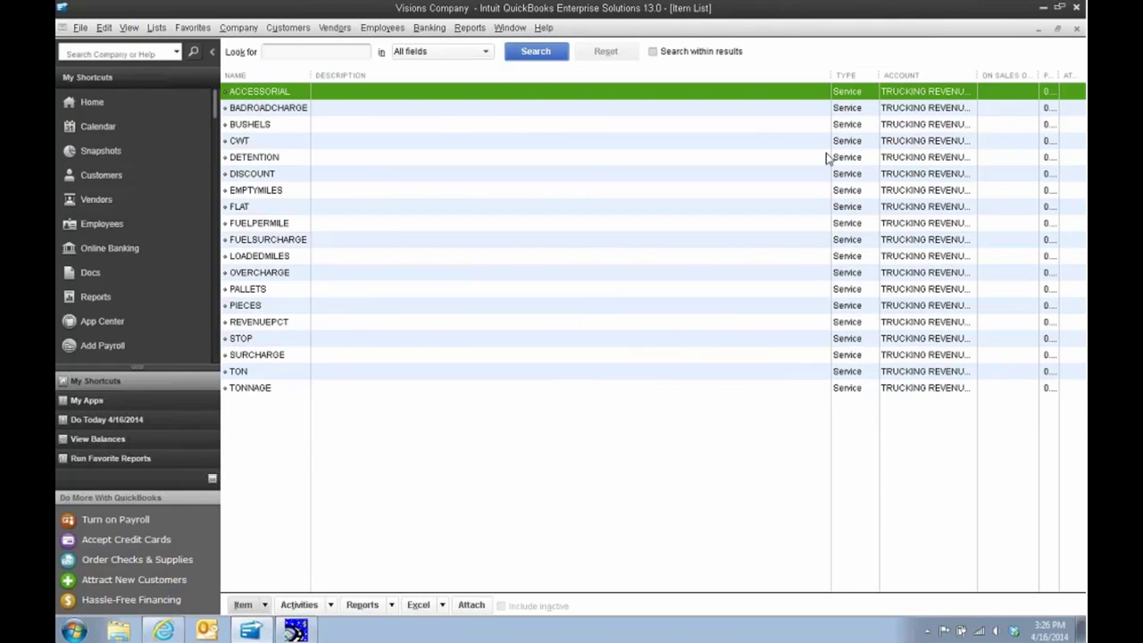
{"action": "left_click_drag", "start_coordinate": [879, 75], "coordinate": [684, 75]}
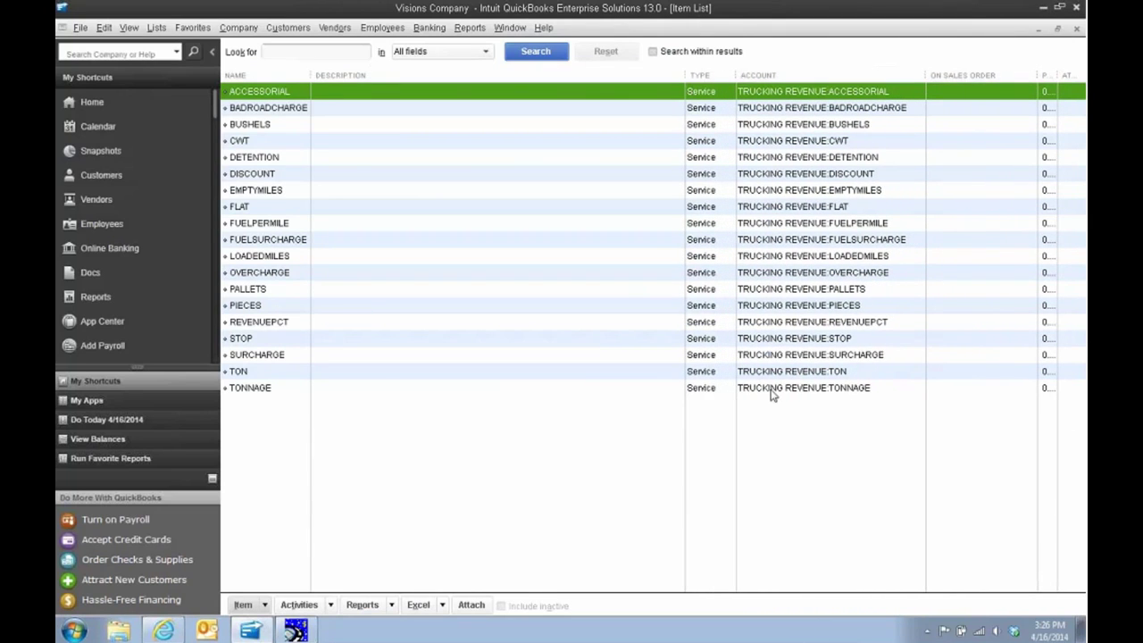
{"action": "right_click", "coordinate": [777, 124]}
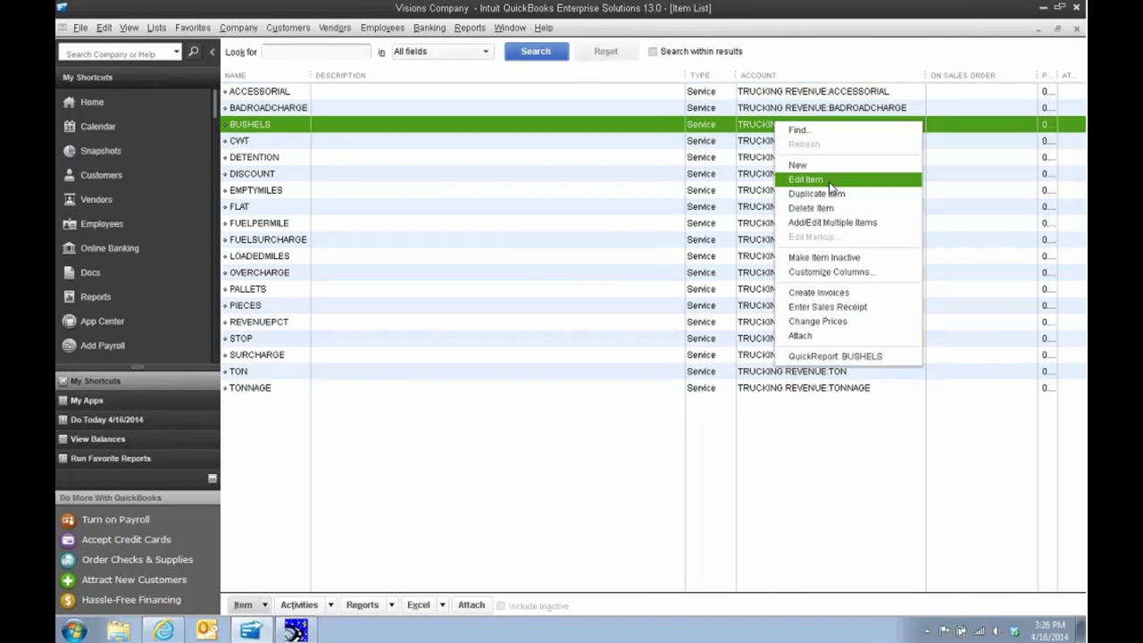
{"action": "left_click", "coordinate": [538, 280]}
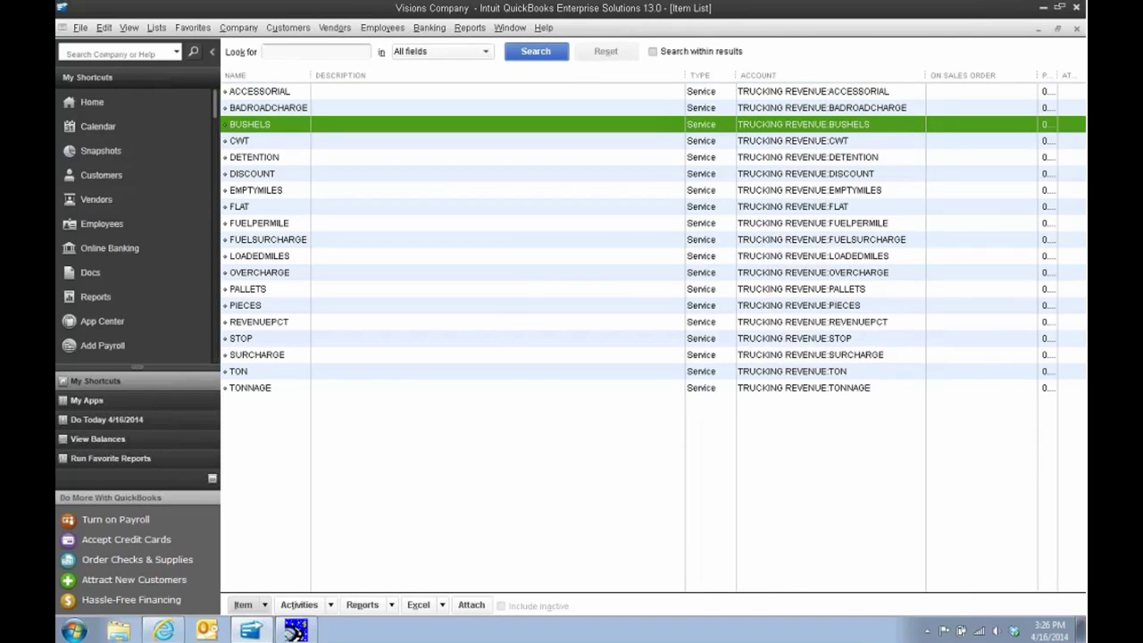
- Return to Prophesy Dispatch and set Accounts to Custom Accounts in the Dispatch/QuickBooks Interface settings
{"action": "left_click", "coordinate": [299, 632]}
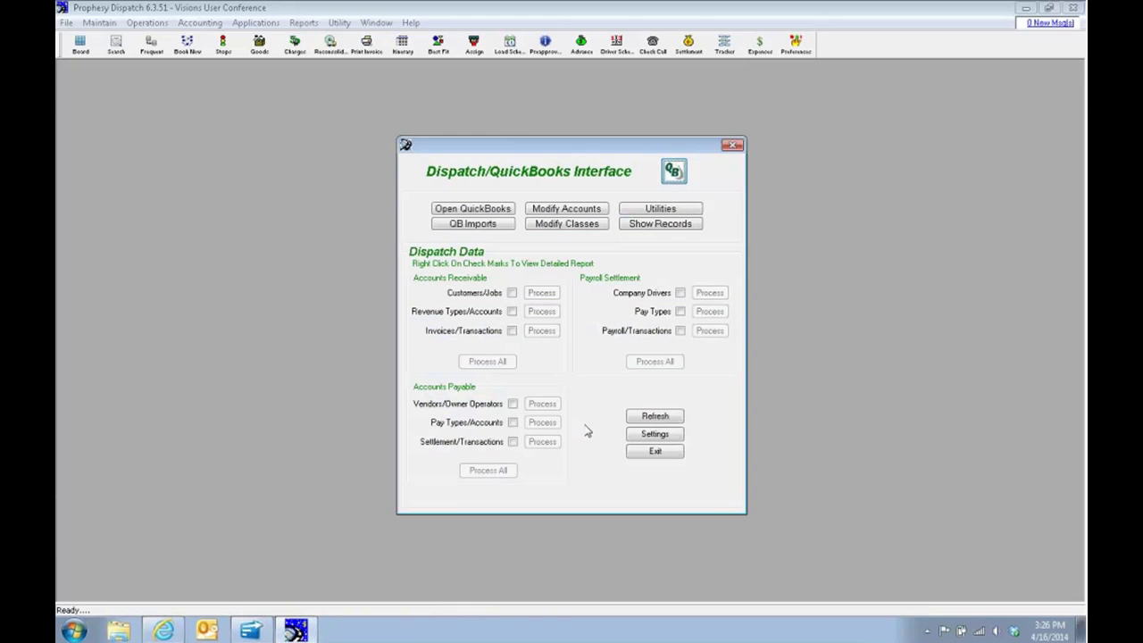
{"action": "left_click", "coordinate": [676, 435]}
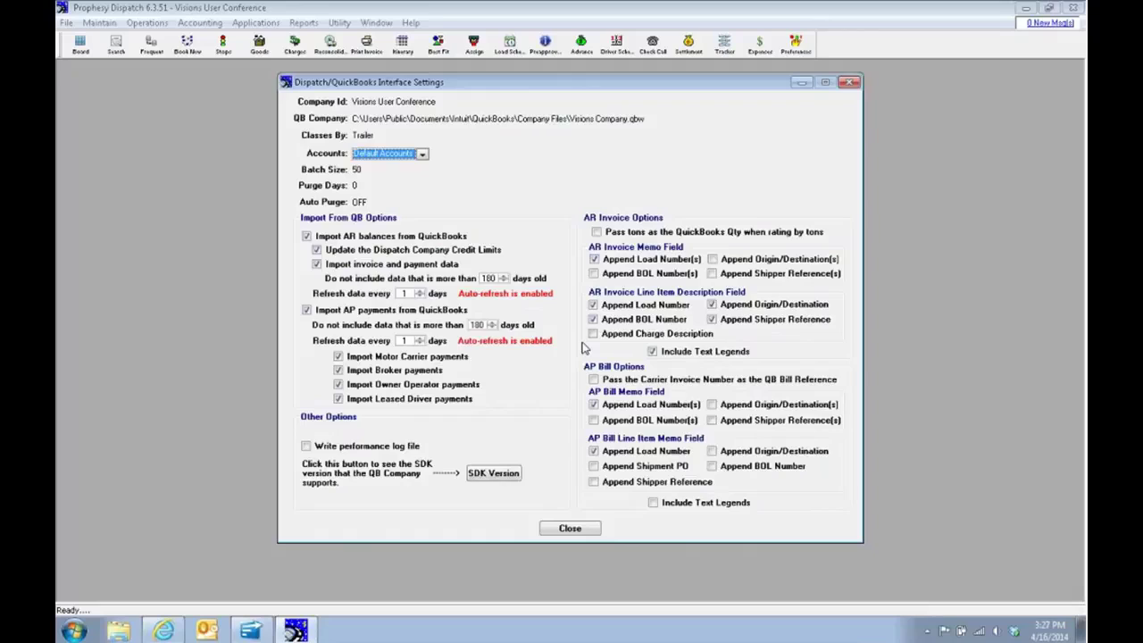
{"action": "left_click", "coordinate": [424, 154]}
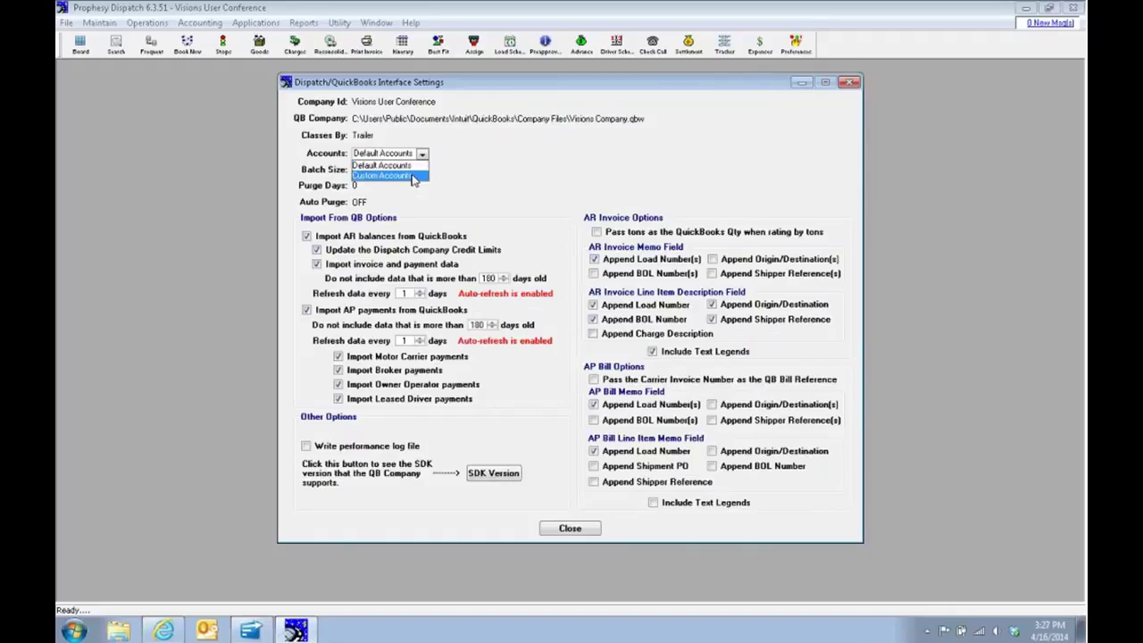
{"action": "left_click", "coordinate": [413, 177]}
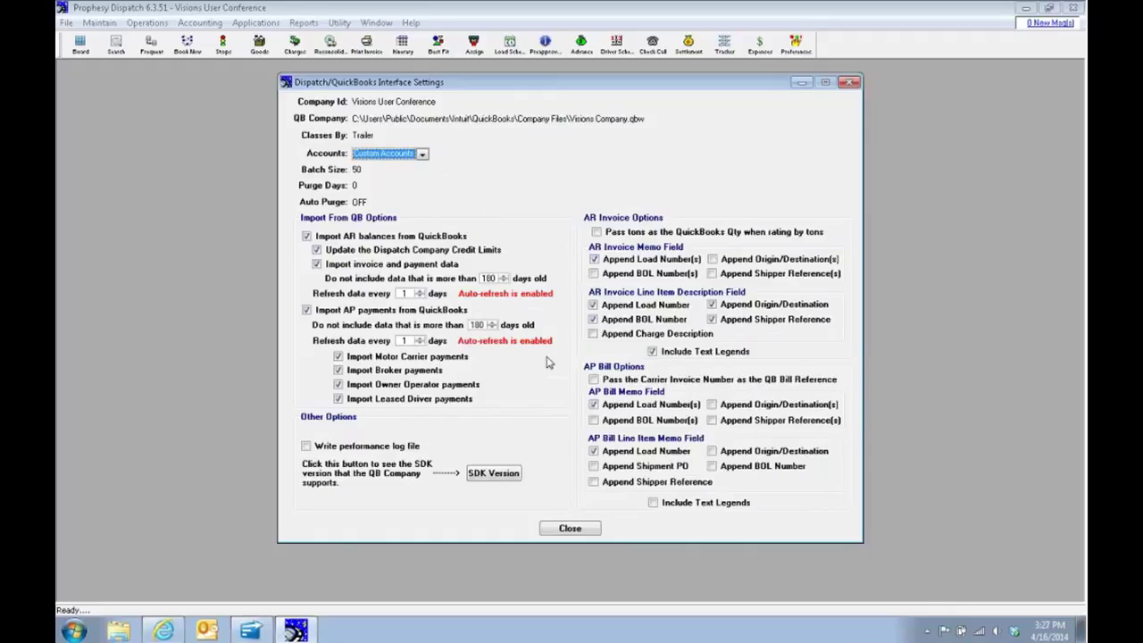
{"action": "left_click", "coordinate": [569, 527]}
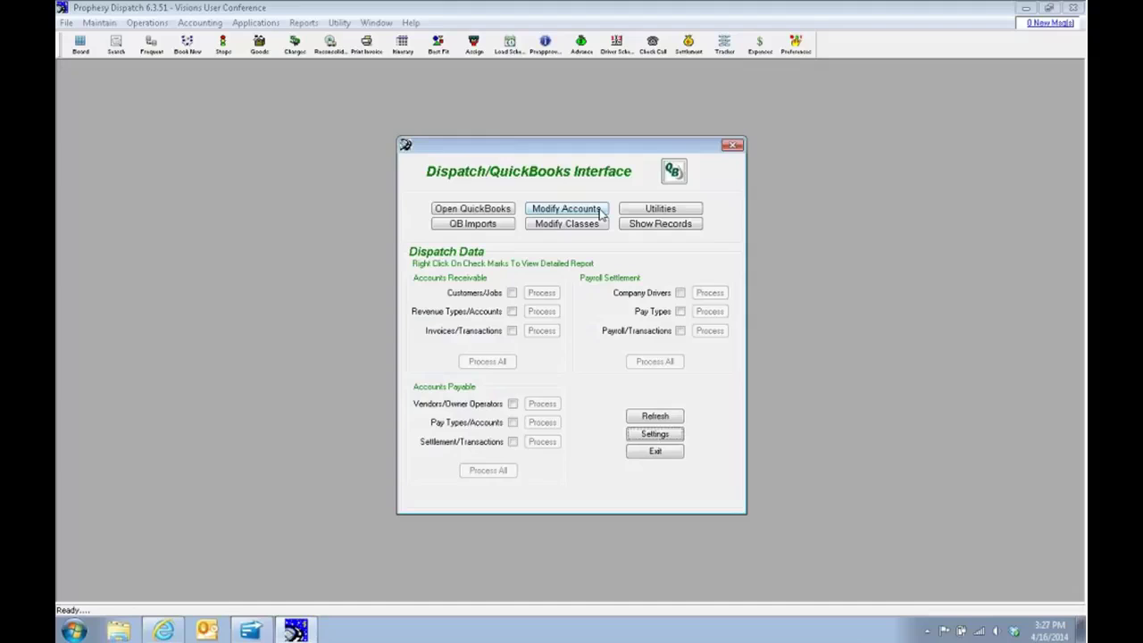
- In the revenue accounts list, set the status of the FUELPERMILE revenue type to Initialized and save the change
{"action": "left_click", "coordinate": [601, 211]}
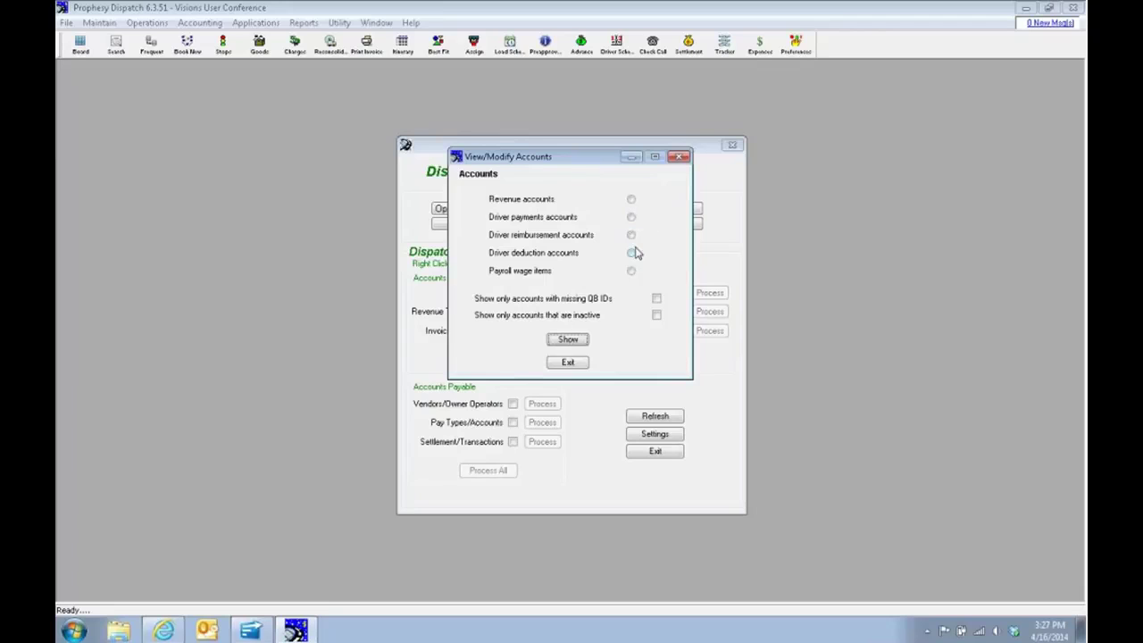
{"action": "left_click", "coordinate": [632, 200]}
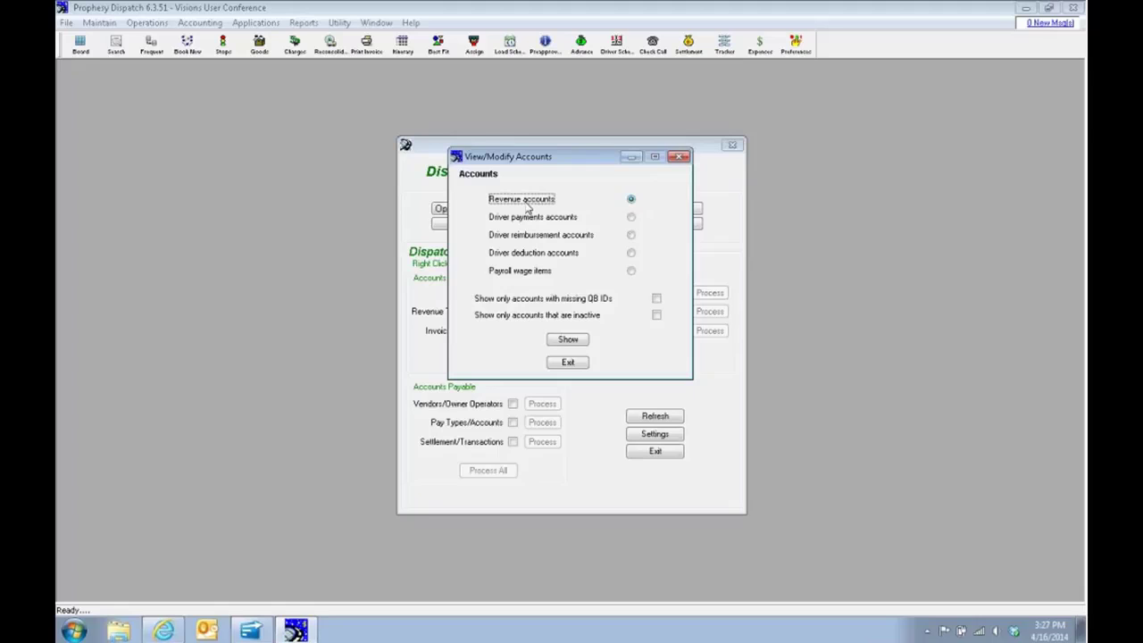
{"action": "left_click", "coordinate": [573, 340]}
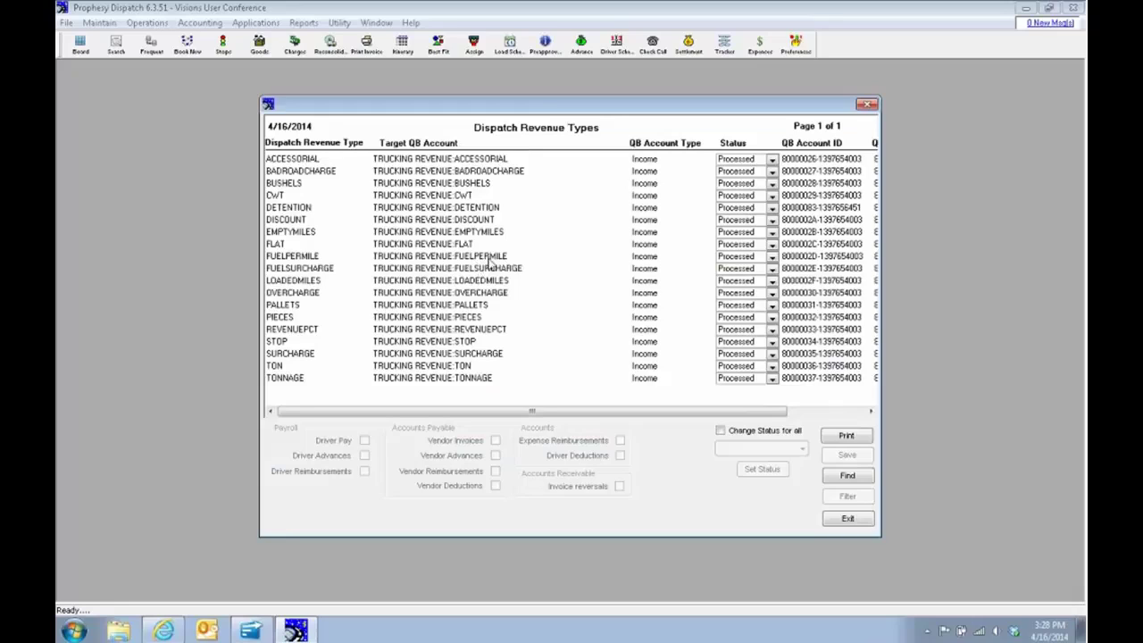
{"action": "left_click", "coordinate": [773, 257]}
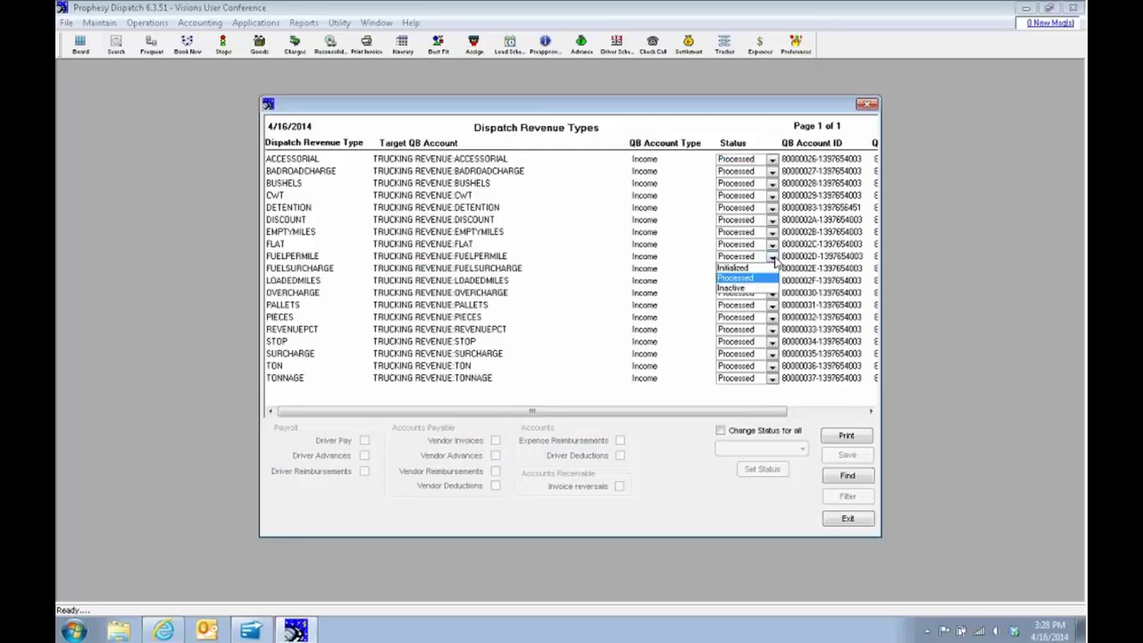
{"action": "left_click", "coordinate": [744, 268]}
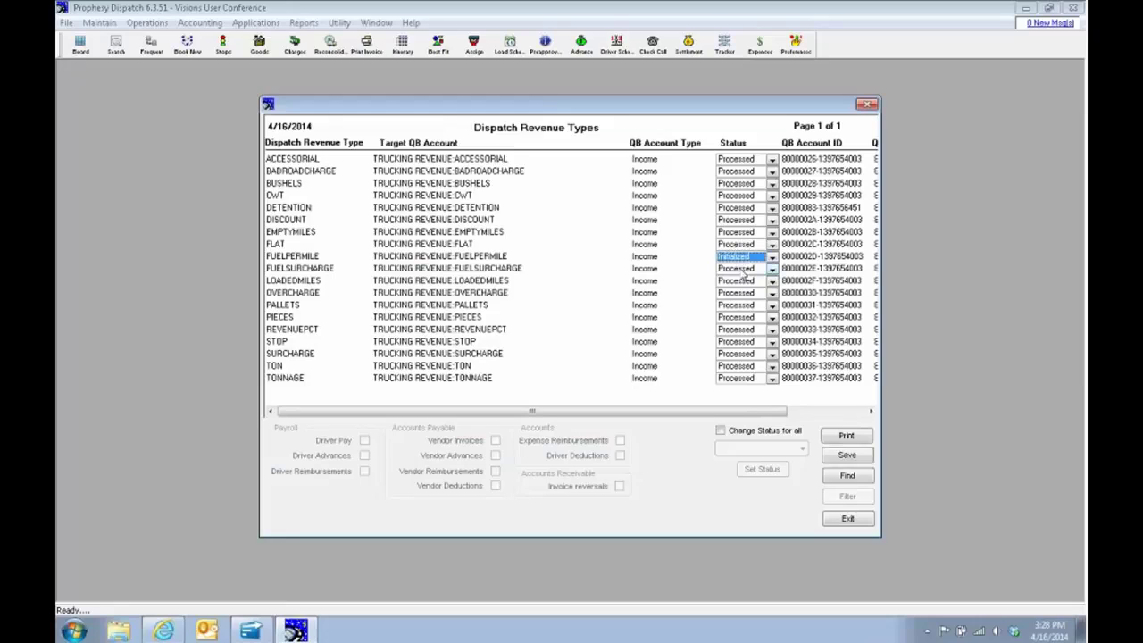
{"action": "left_click", "coordinate": [857, 456]}
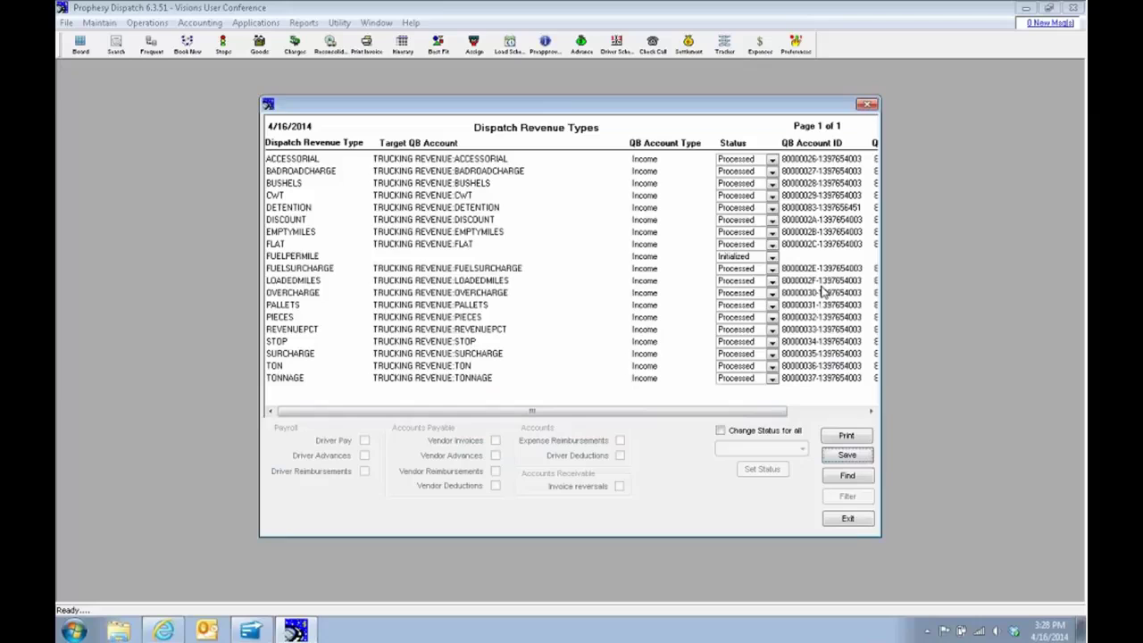
{"action": "left_click", "coordinate": [857, 518]}
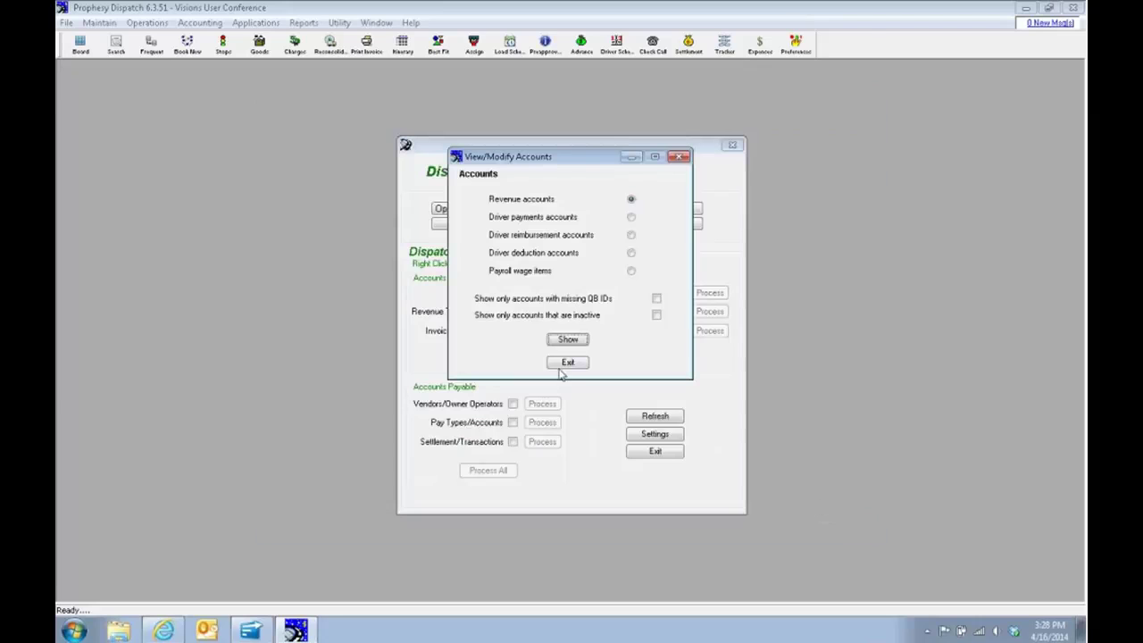
{"action": "left_click", "coordinate": [565, 363]}
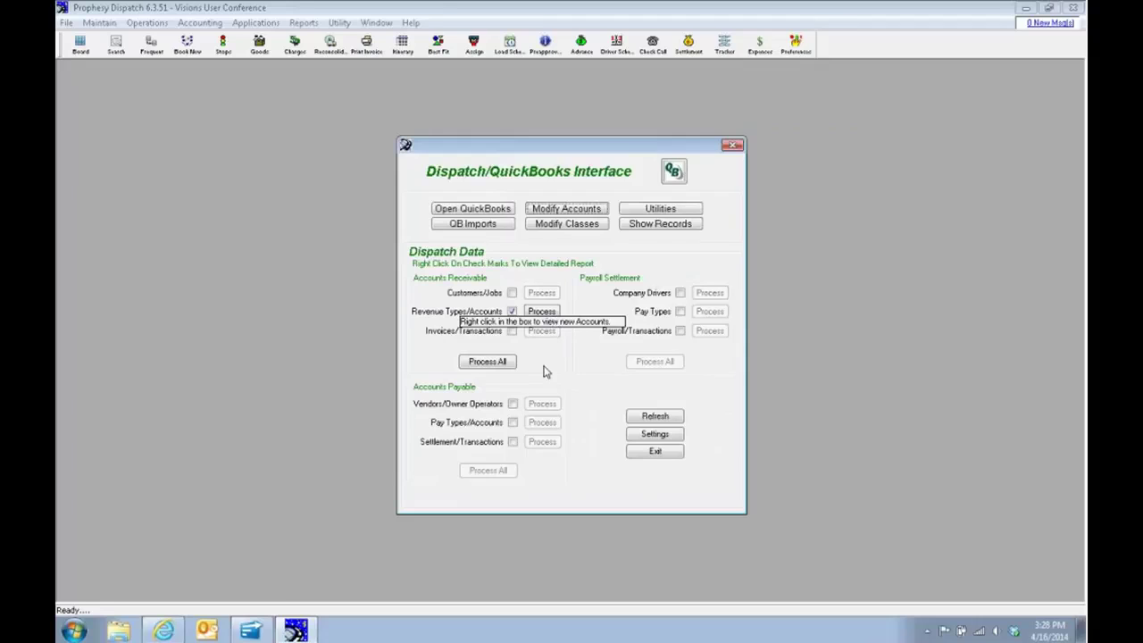
- Process all Accounts Receivable data, continue to account assignment, and add the Fuel Surcharge income account from QuickBooks to the Dispatch accounts
{"action": "left_click", "coordinate": [497, 366]}
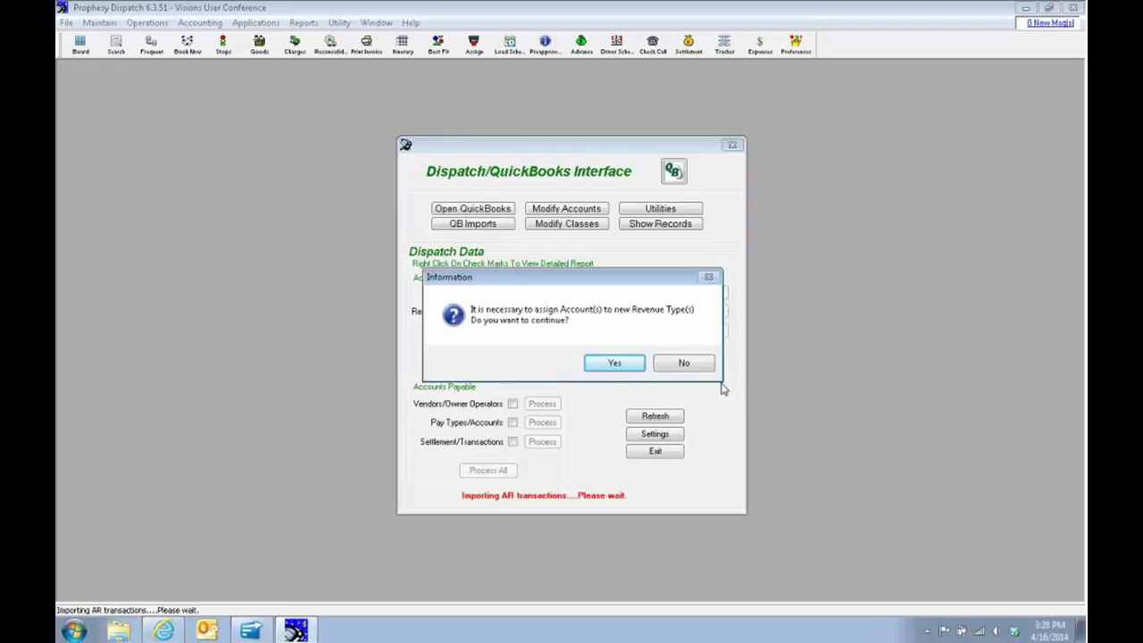
{"action": "left_click", "coordinate": [615, 364]}
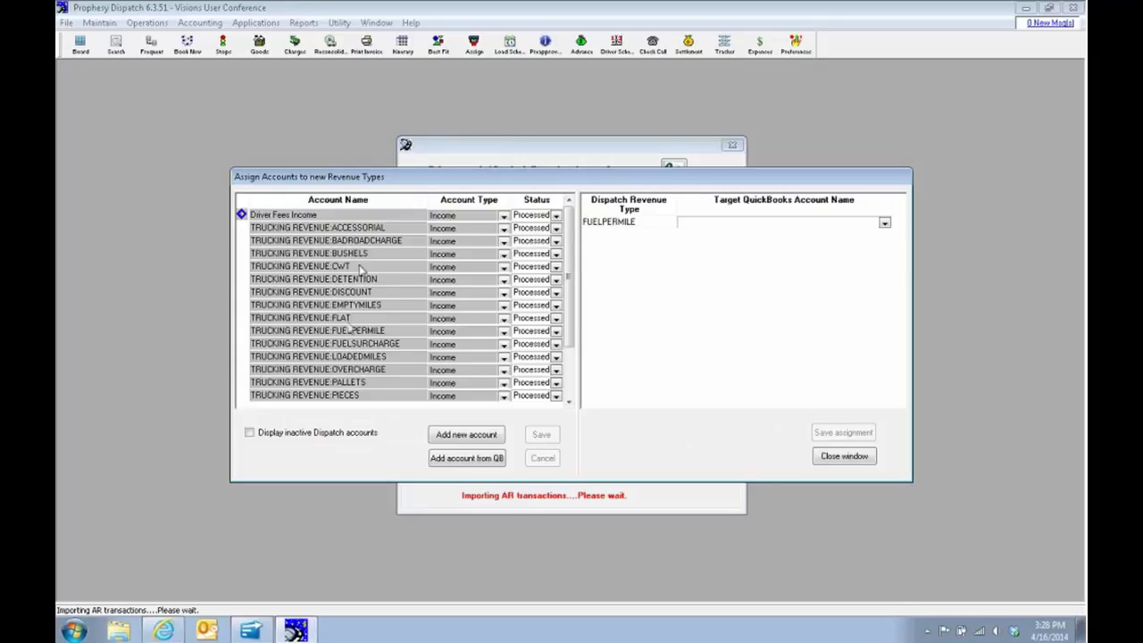
{"action": "left_click_drag", "start_coordinate": [571, 281], "coordinate": [570, 308]}
{"action": "left_click", "coordinate": [490, 463]}
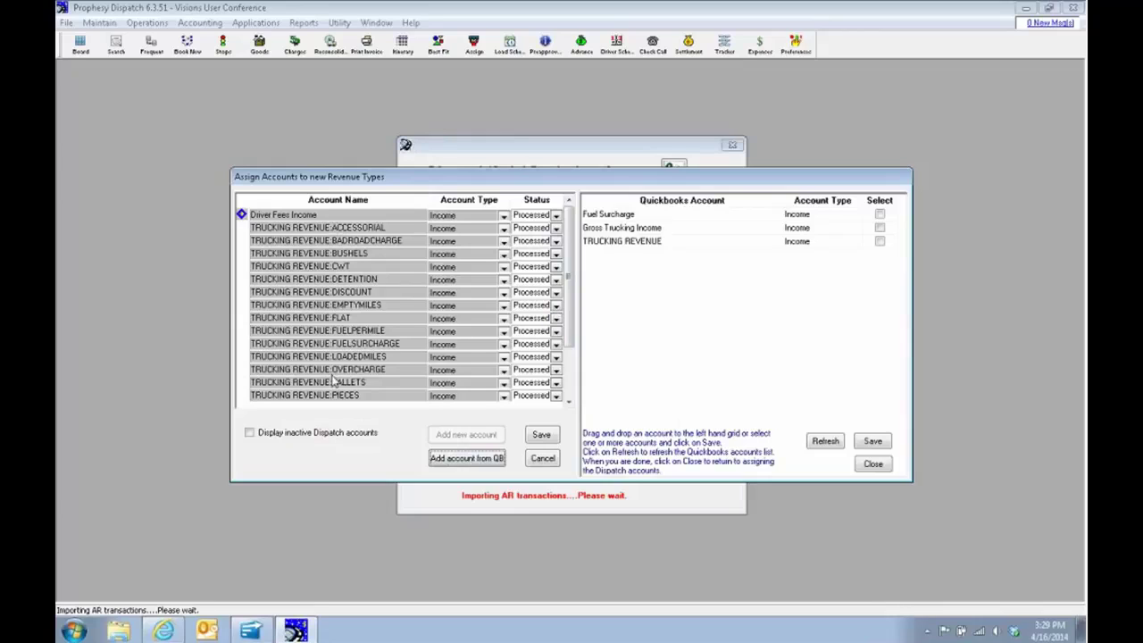
{"action": "left_click", "coordinate": [880, 216]}
{"action": "left_click", "coordinate": [879, 441]}
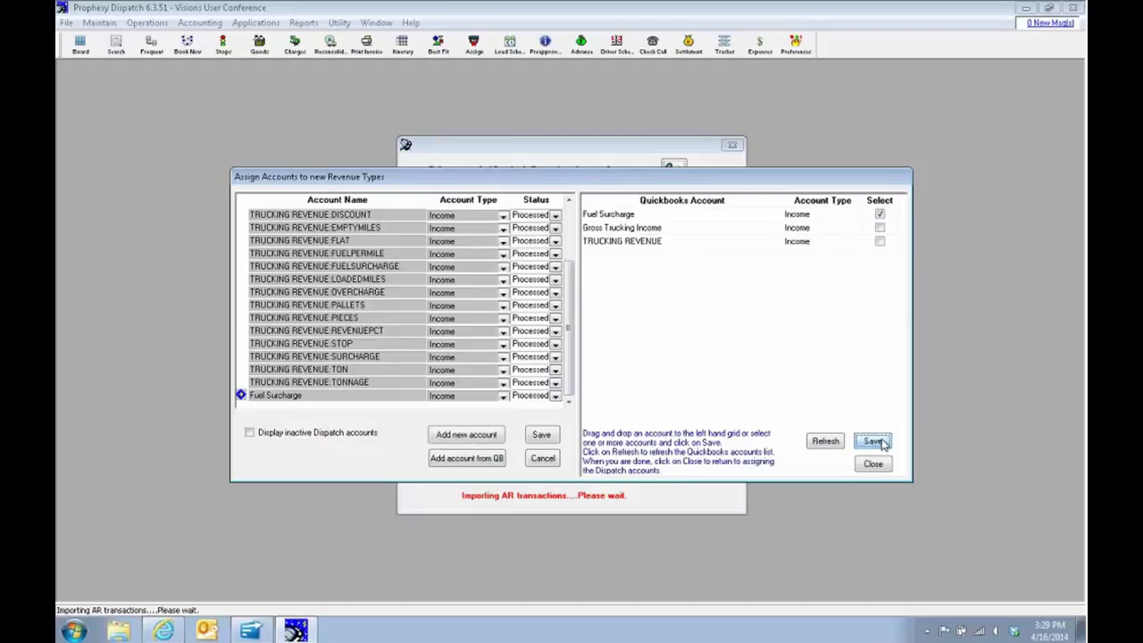
{"action": "left_click", "coordinate": [873, 465]}
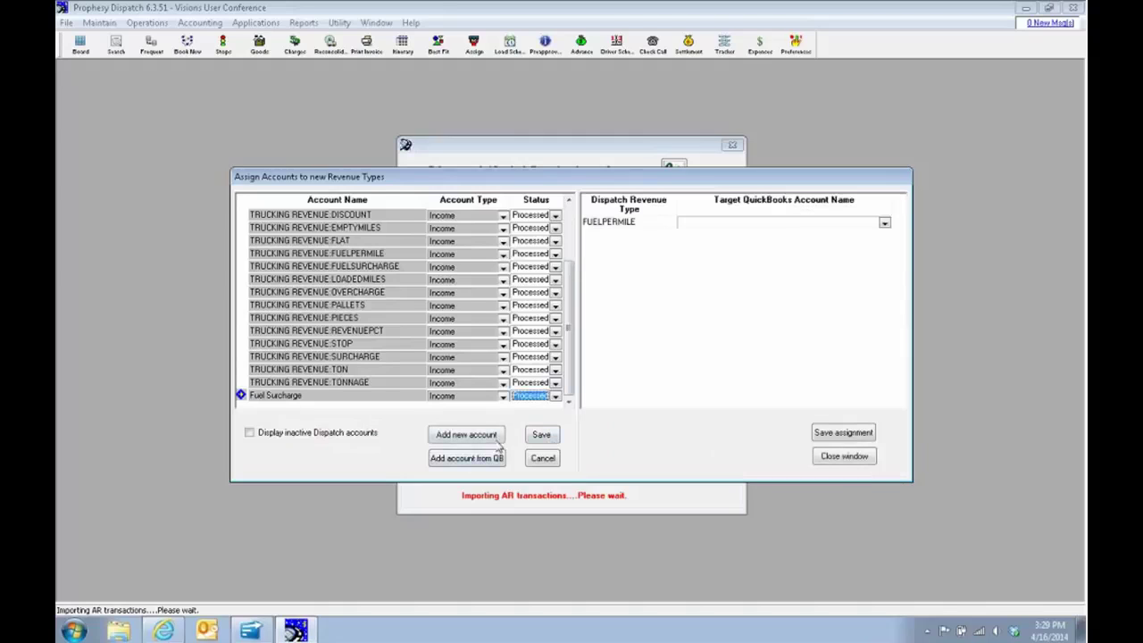
{"action": "left_click", "coordinate": [546, 433]}
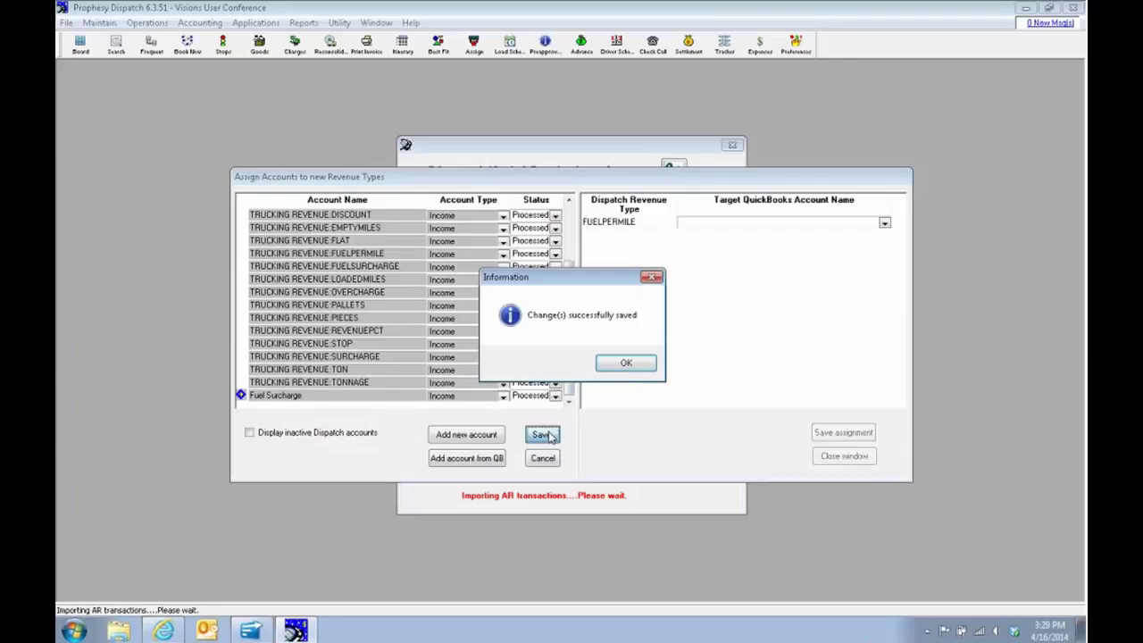
{"action": "left_click", "coordinate": [625, 362]}
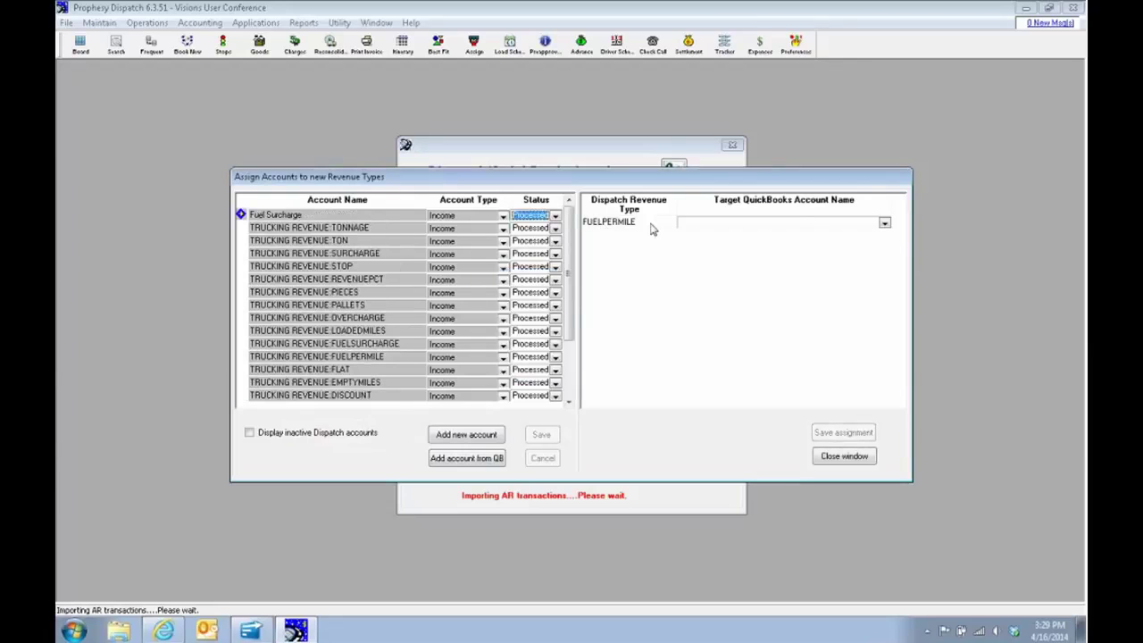
- Assign the Fuel Surcharge QuickBooks account to the FUELPERMILE revenue type, save the assignment and finish the AR processing
{"action": "left_click", "coordinate": [884, 224]}
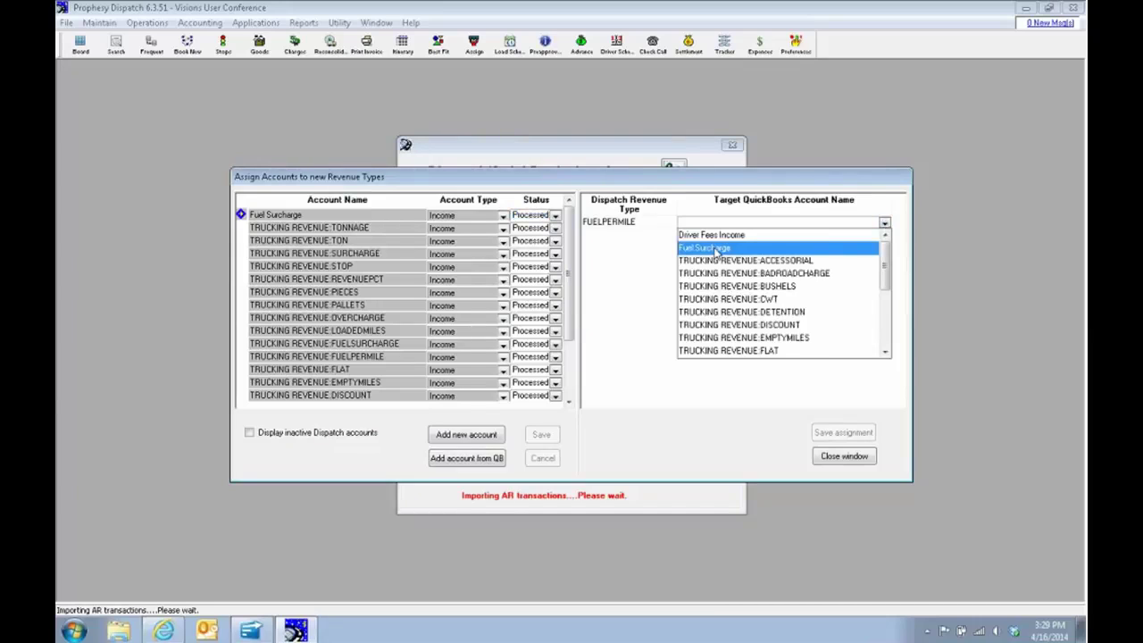
{"action": "left_click", "coordinate": [715, 250]}
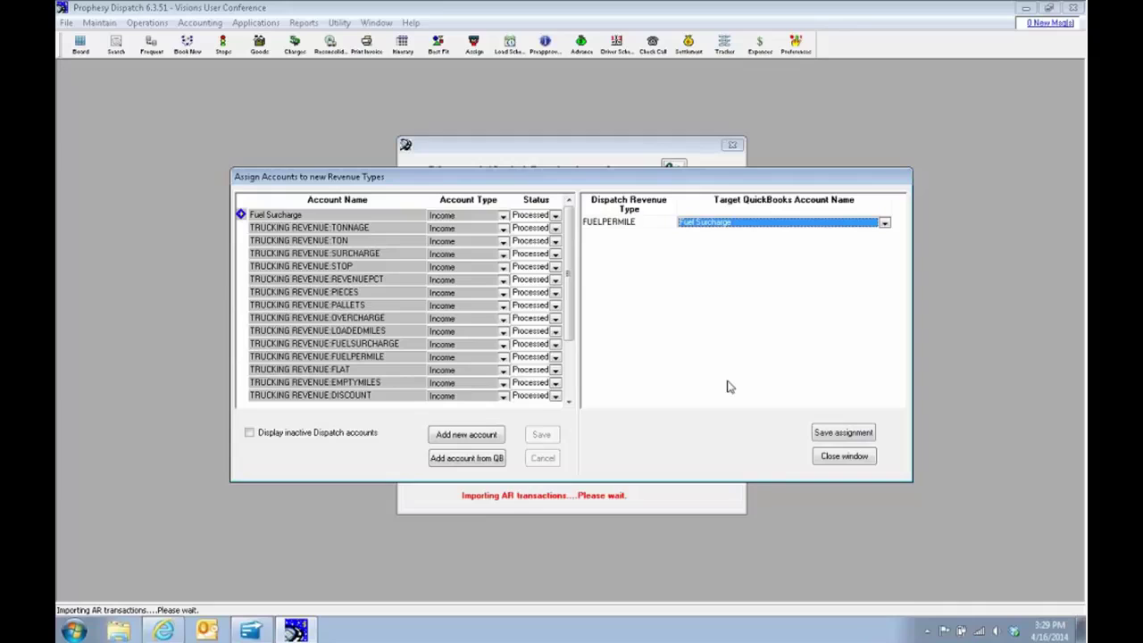
{"action": "left_click", "coordinate": [862, 435]}
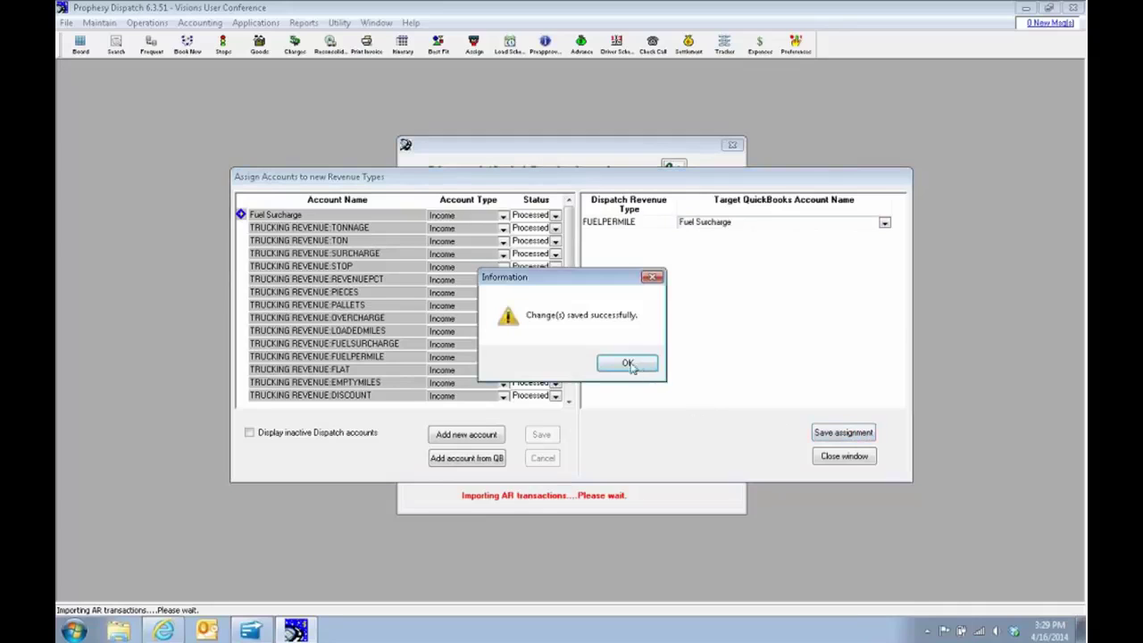
{"action": "left_click", "coordinate": [628, 363]}
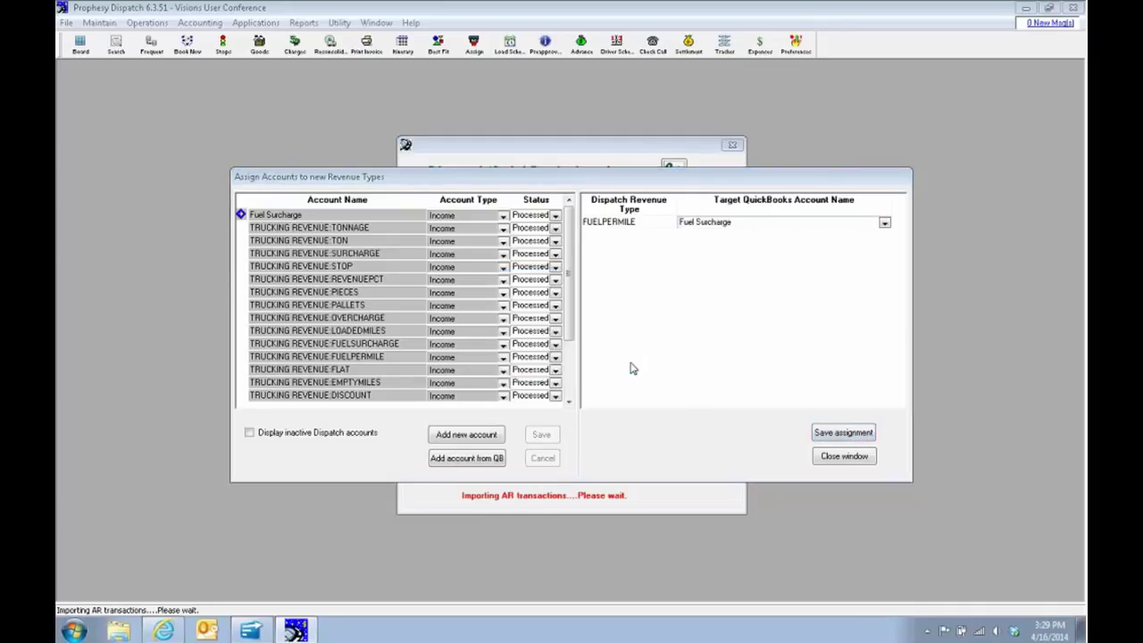
{"action": "left_click", "coordinate": [842, 455]}
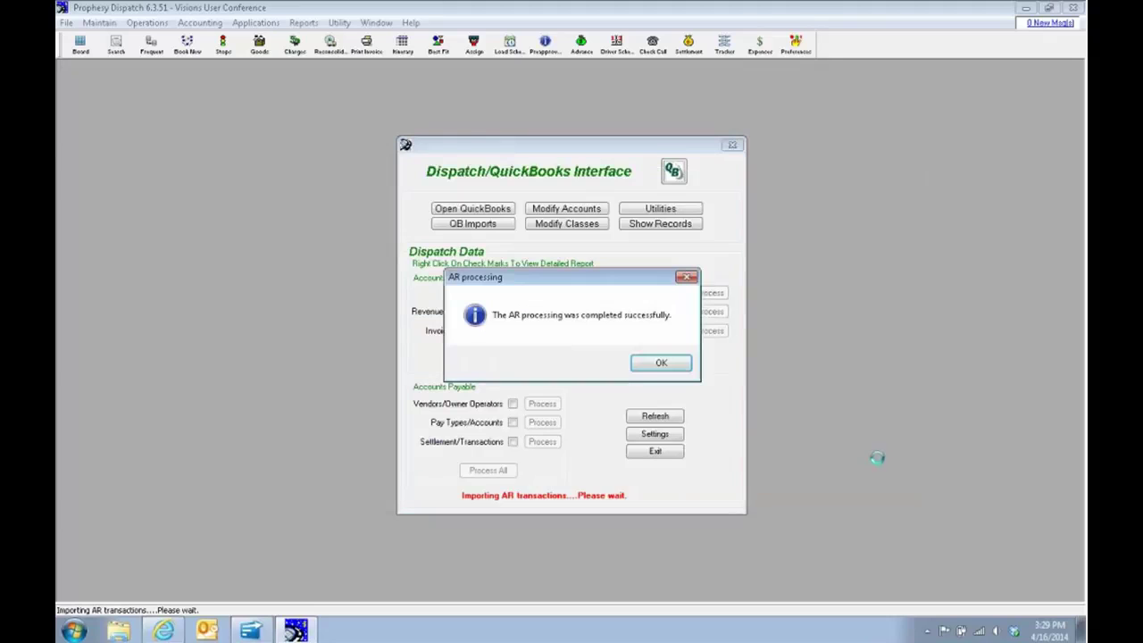
{"action": "left_click", "coordinate": [661, 363]}
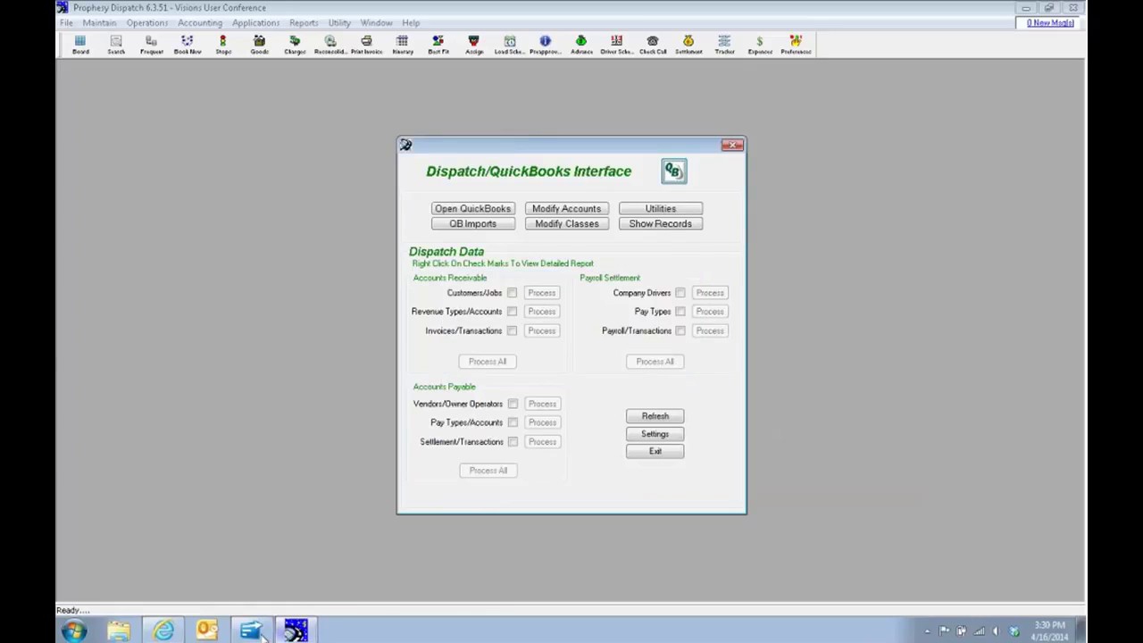
- Check the FUELPERMILE item's account in the QuickBooks Item List, and review the interface settings in Prophesy Dispatch
{"action": "left_click", "coordinate": [253, 632]}
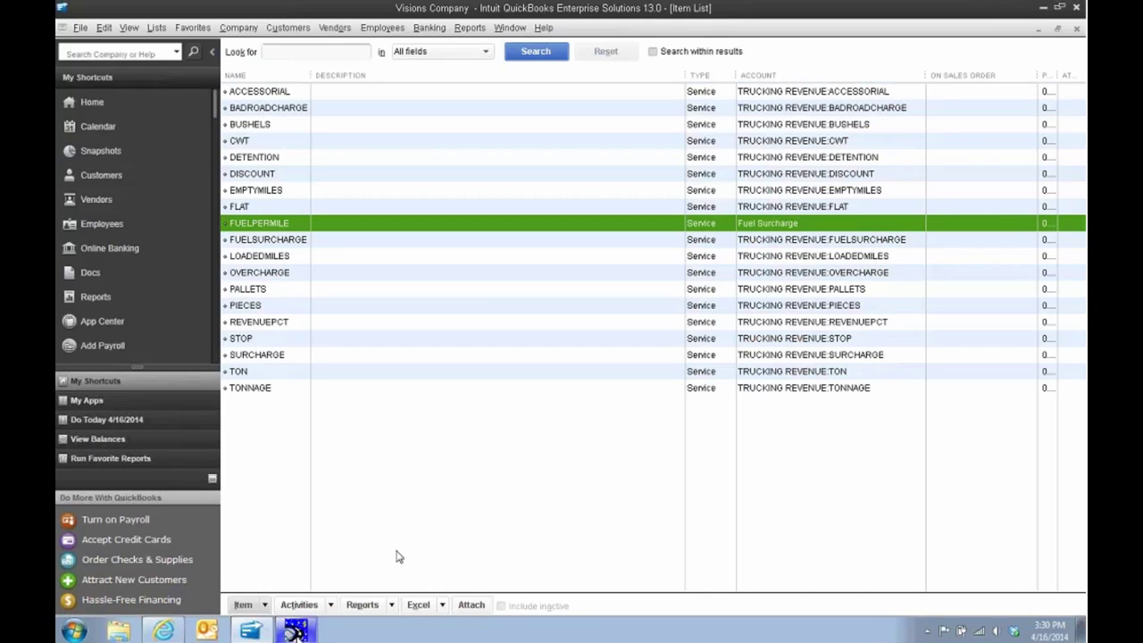
{"action": "left_click", "coordinate": [298, 631]}
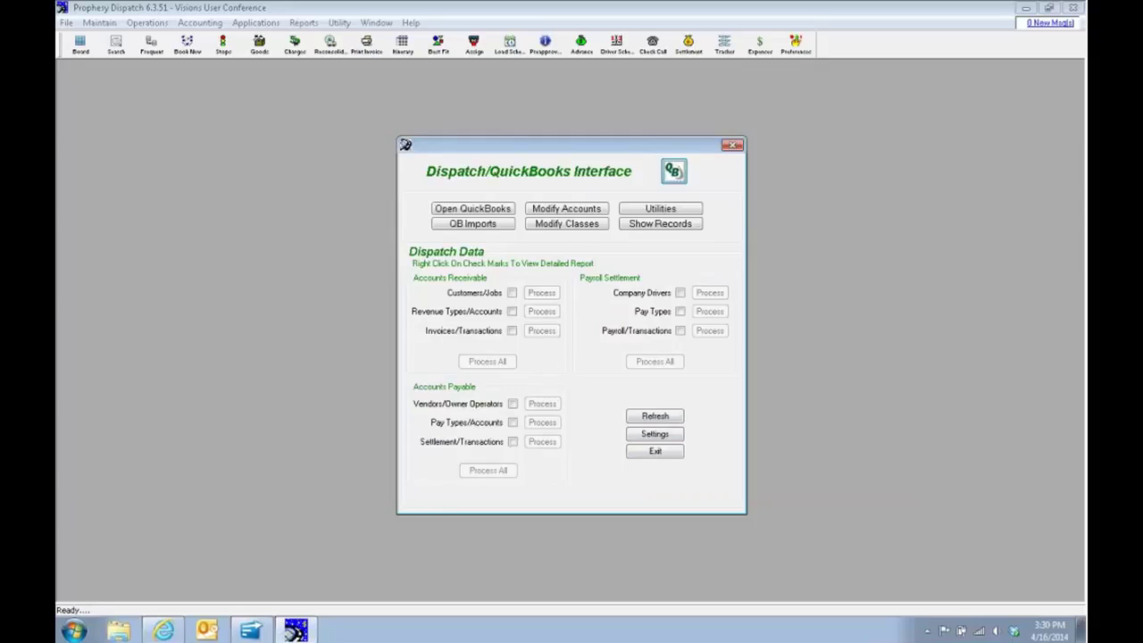
{"action": "left_click", "coordinate": [662, 437]}
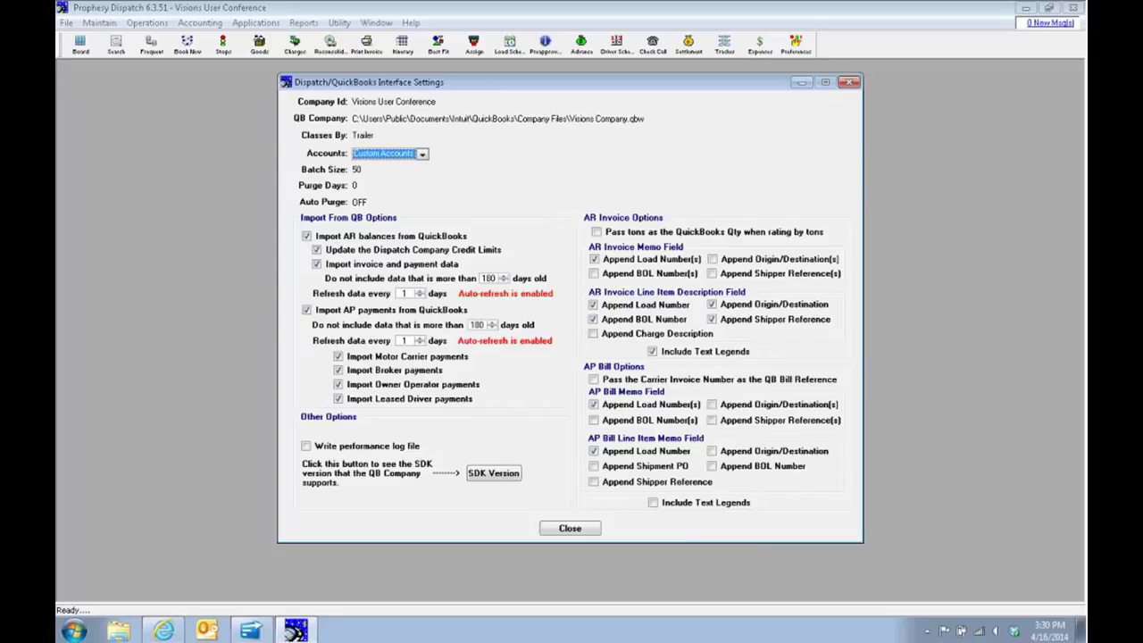
{"action": "left_click", "coordinate": [555, 529]}
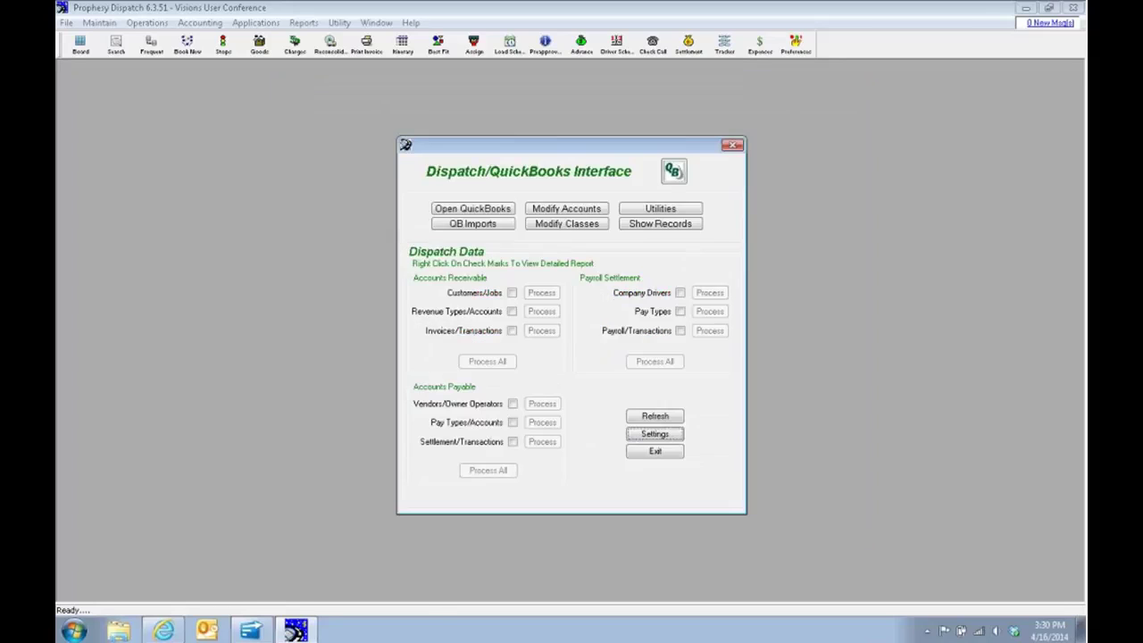
- Switch to QuickBooks, close the Item List and open All Star Freight Services invoice 1120
{"action": "left_click", "coordinate": [251, 631]}
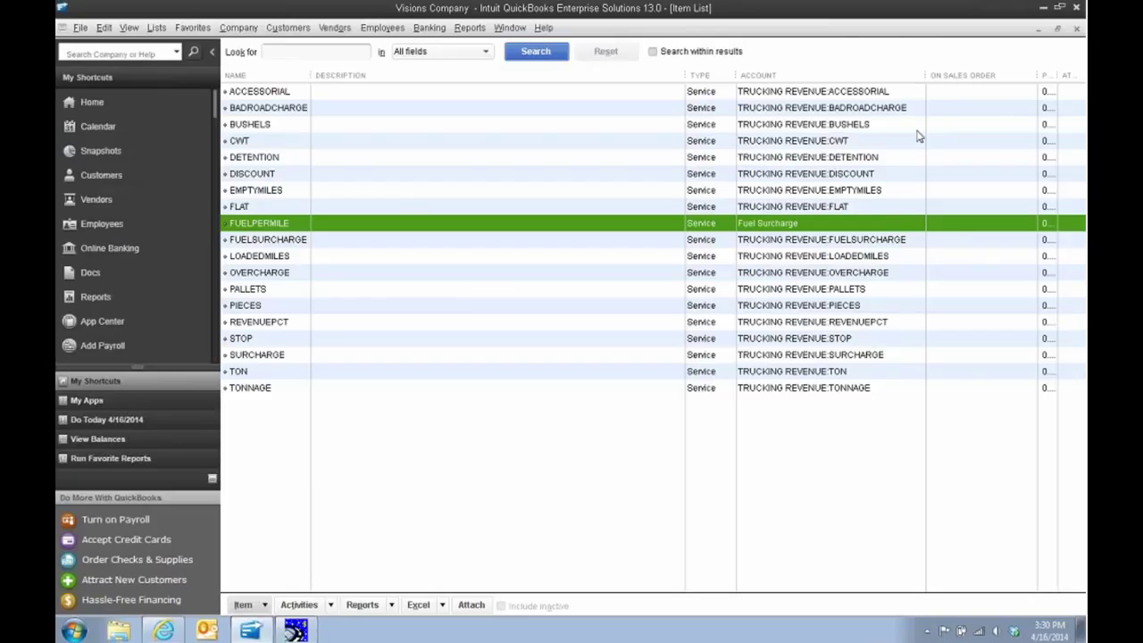
{"action": "left_click", "coordinate": [1077, 29]}
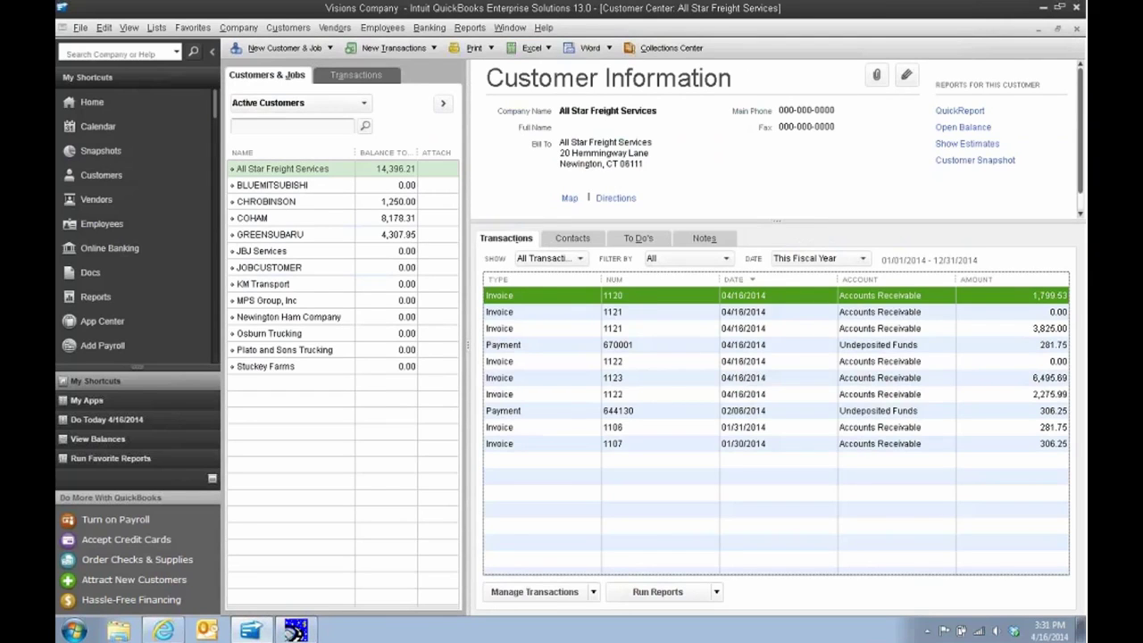
{"action": "double_click", "coordinate": [641, 301]}
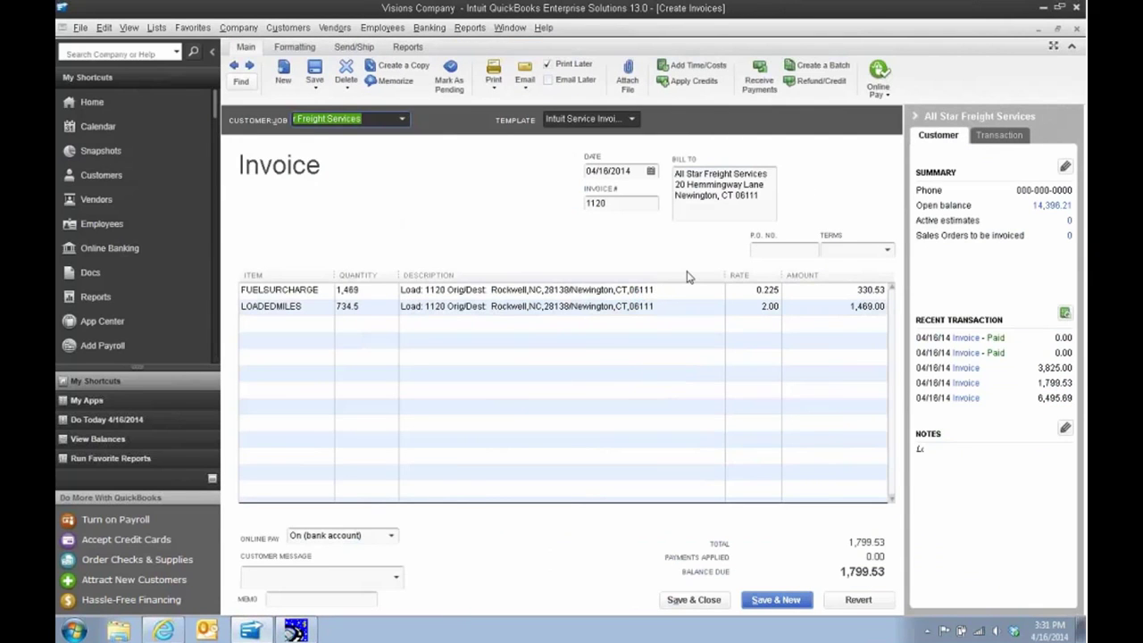
- Turn on class tracking for transactions in the company's Accounting preferences, check the classes on invoice 1120 and close it
{"action": "left_click", "coordinate": [103, 30]}
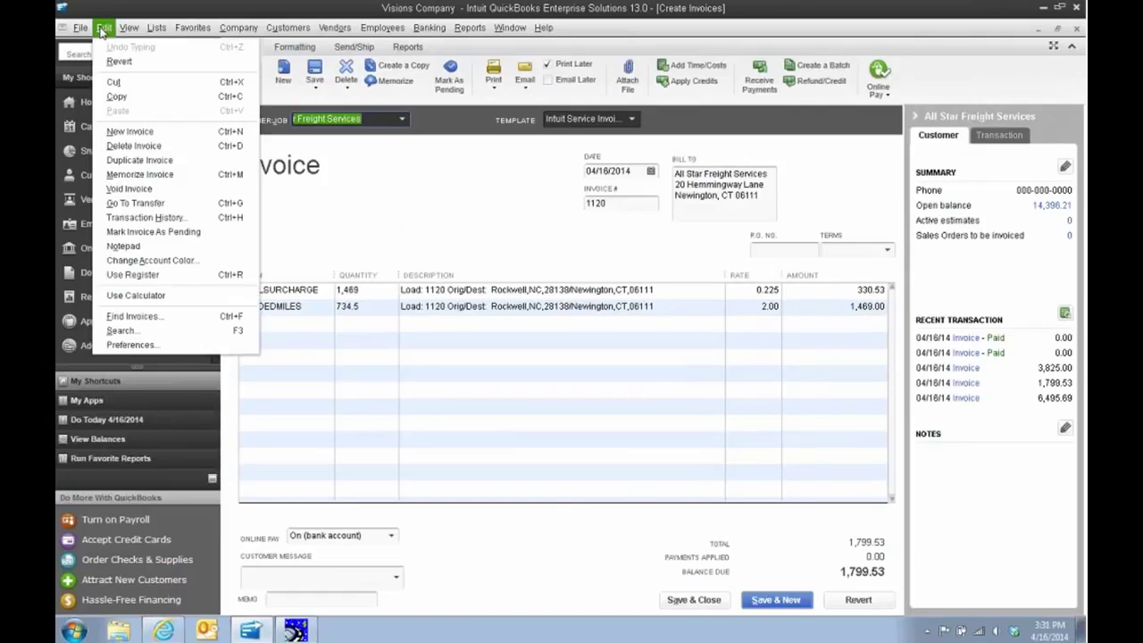
{"action": "left_click", "coordinate": [131, 345]}
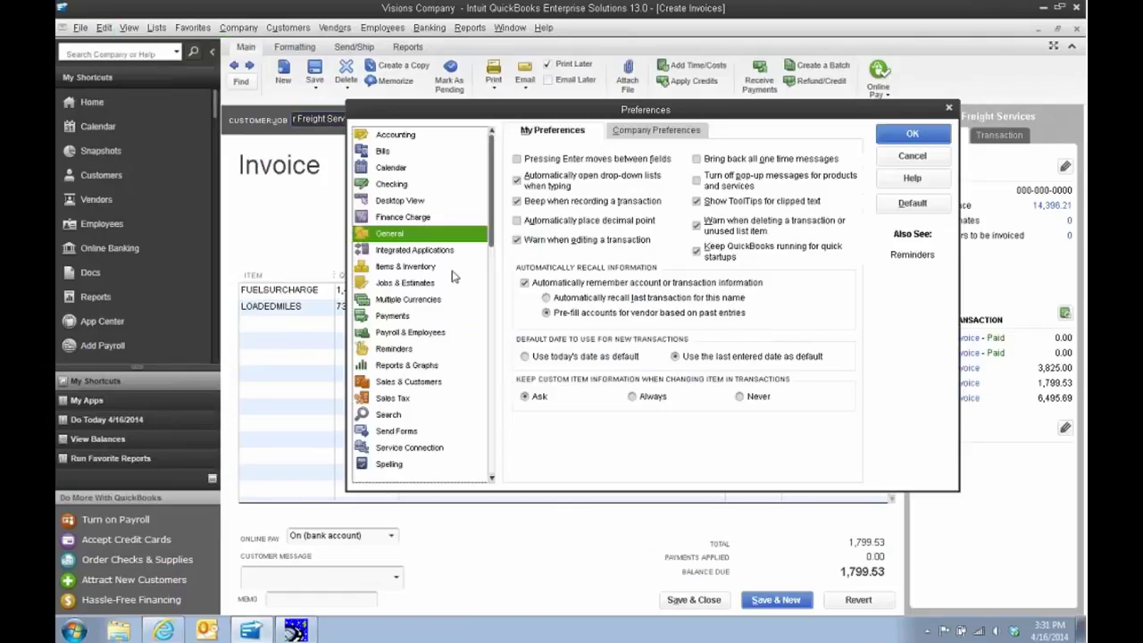
{"action": "left_click", "coordinate": [389, 136]}
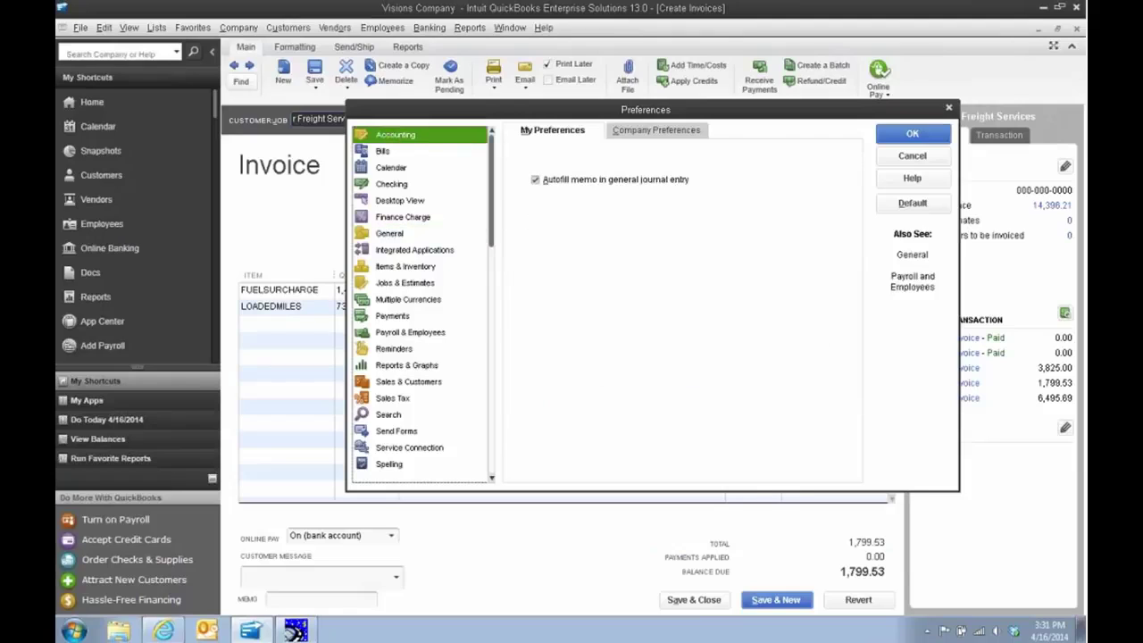
{"action": "left_click", "coordinate": [656, 130]}
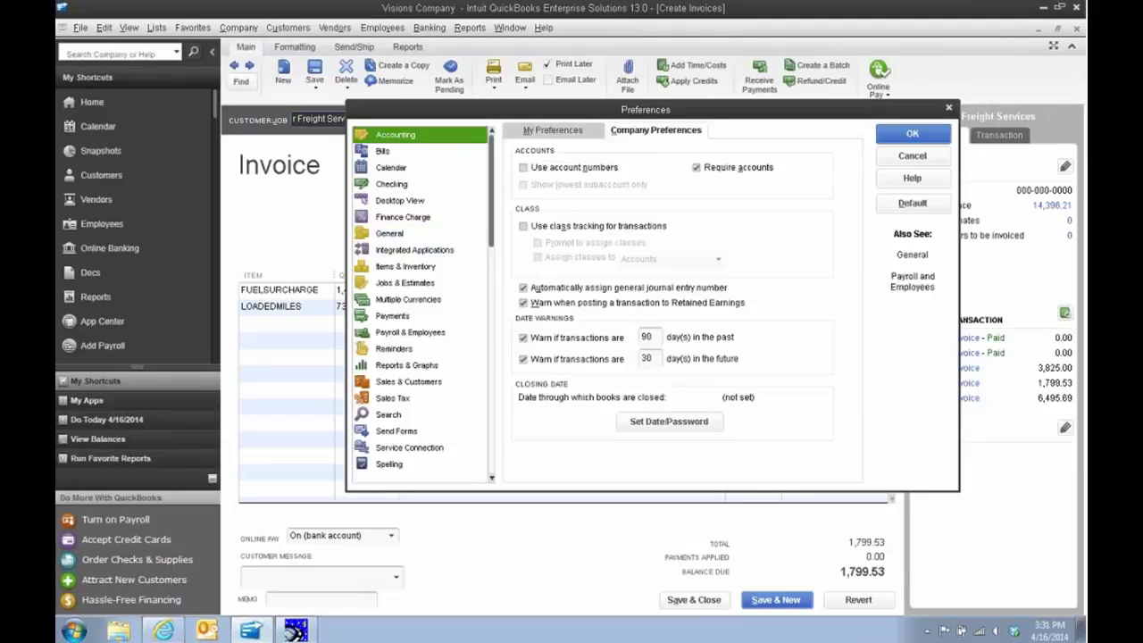
{"action": "left_click", "coordinate": [523, 226]}
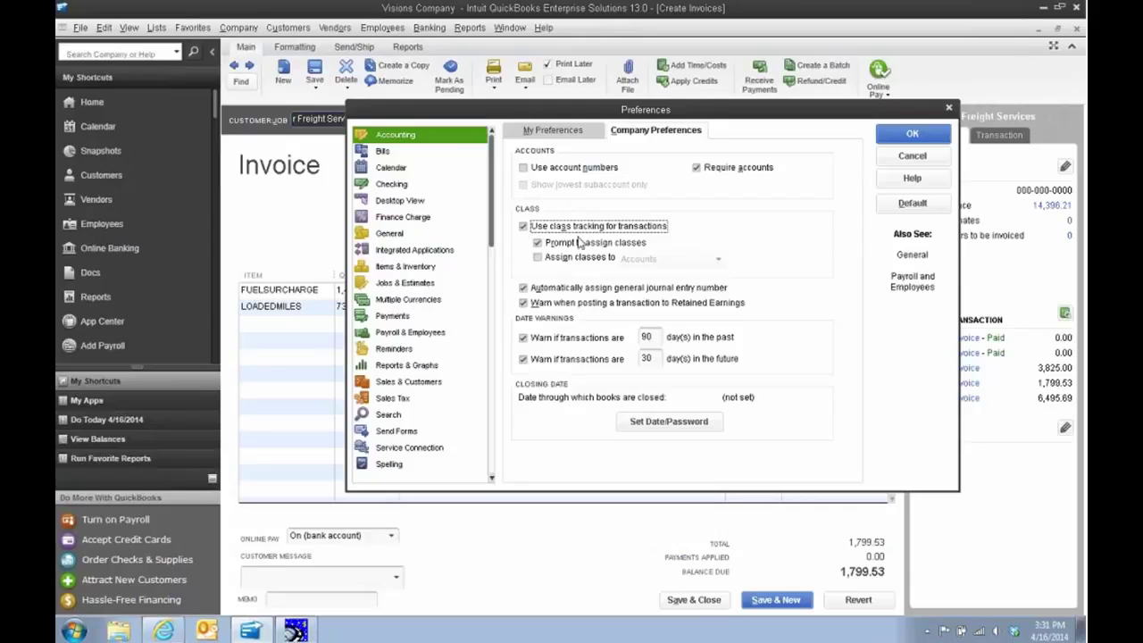
{"action": "left_click", "coordinate": [925, 134]}
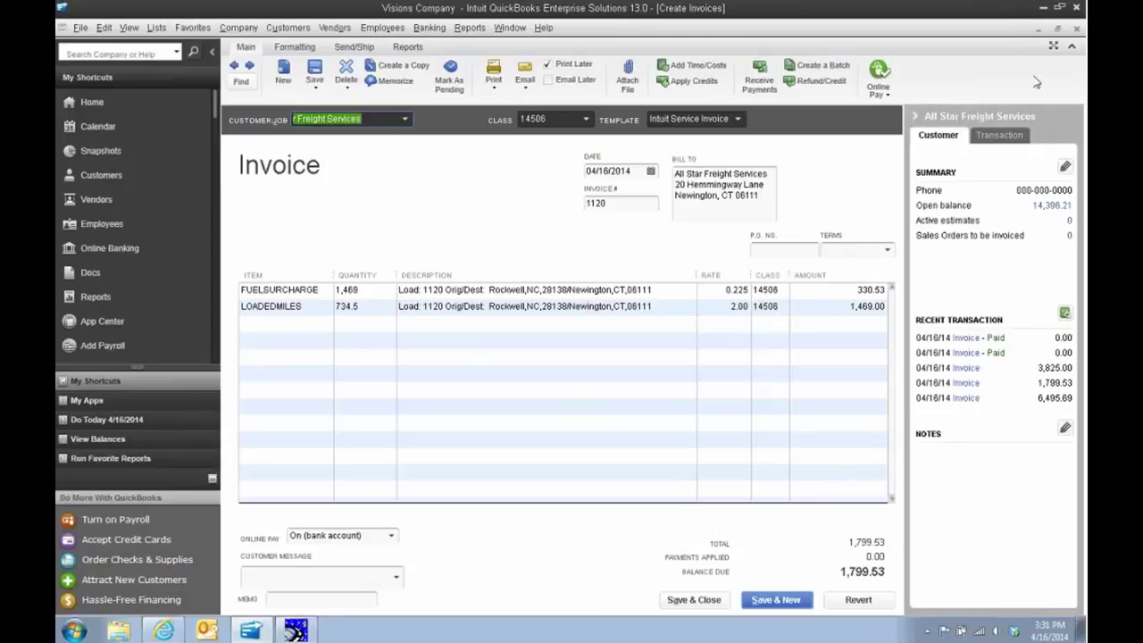
{"action": "left_click", "coordinate": [1075, 27]}
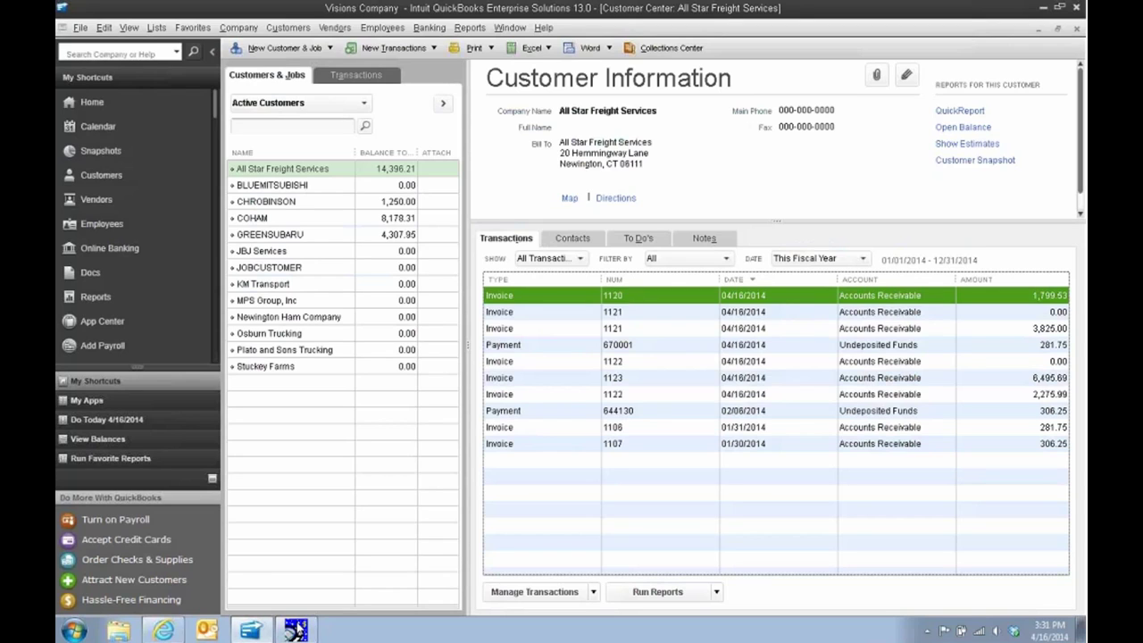
- Switch to Prophesy Dispatch and import the customer JBJ Services from the QuickBooks customer list
{"action": "left_click", "coordinate": [295, 629]}
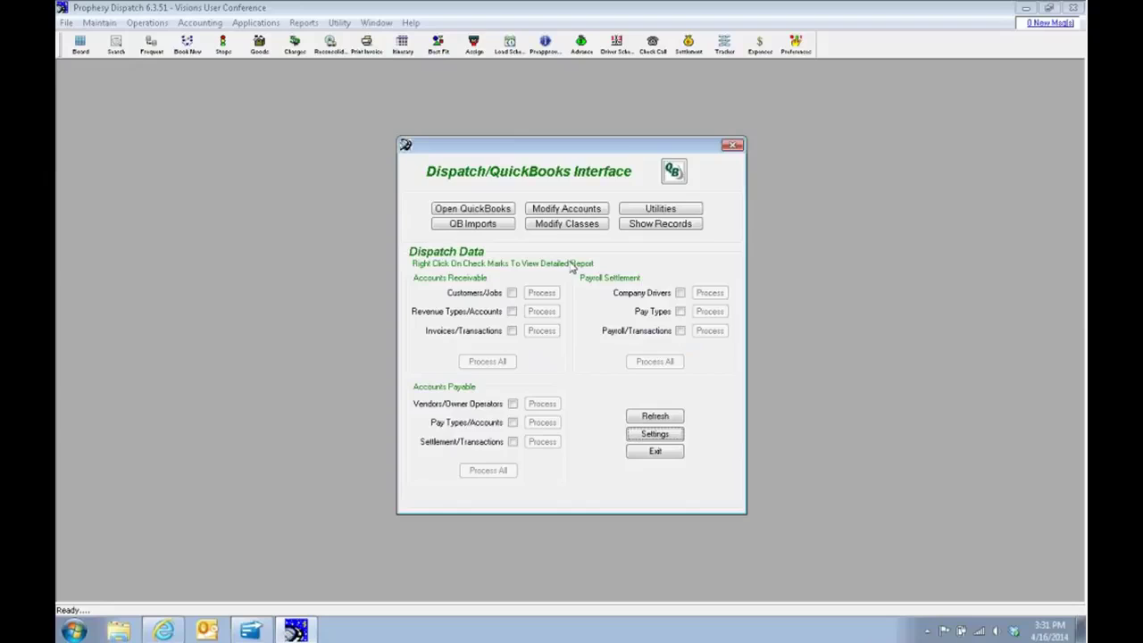
{"action": "left_click", "coordinate": [503, 226]}
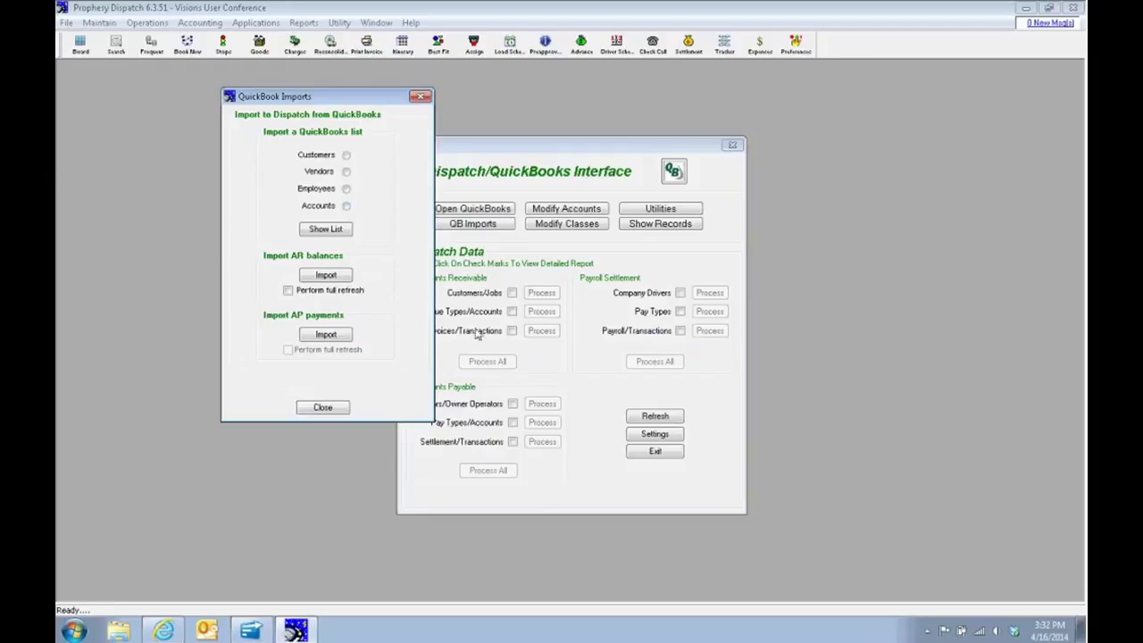
{"action": "left_click", "coordinate": [346, 155]}
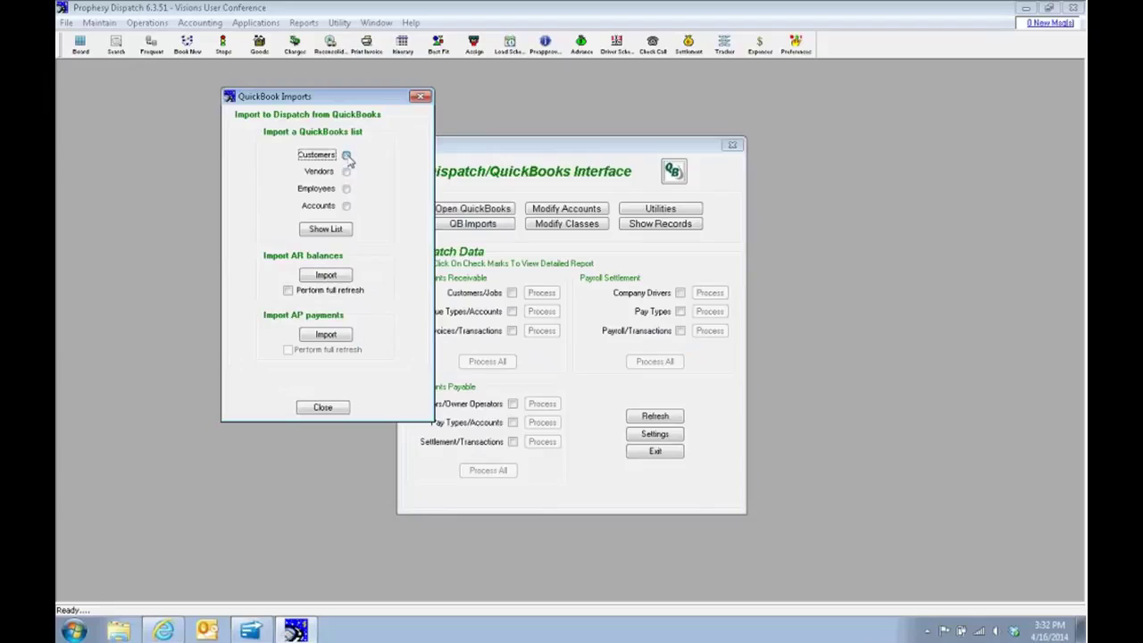
{"action": "left_click", "coordinate": [331, 231]}
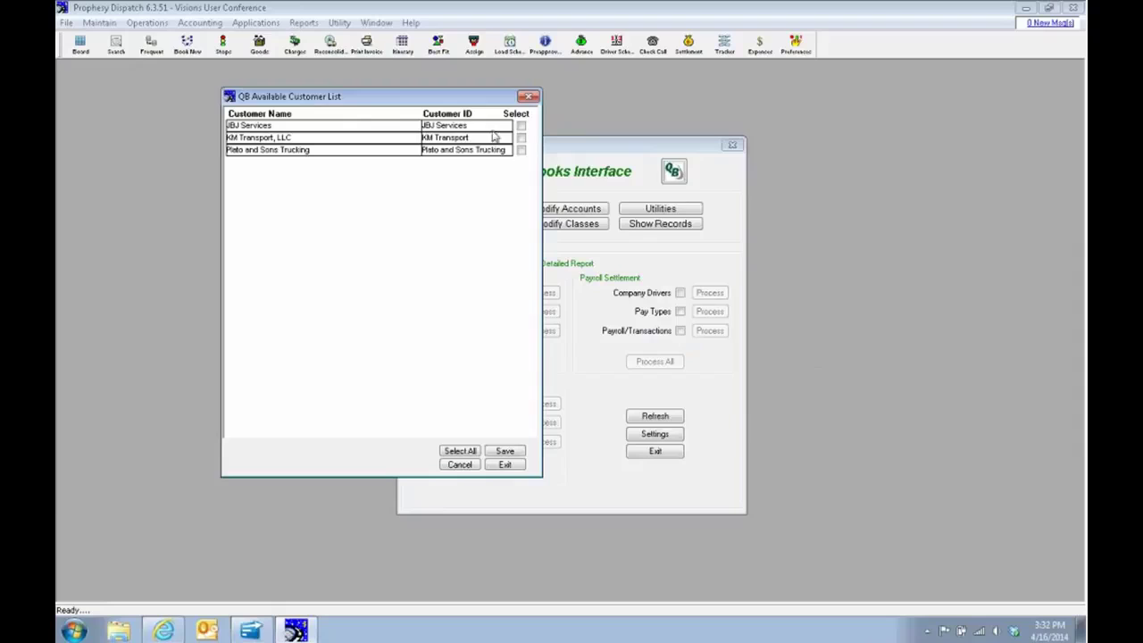
{"action": "left_click", "coordinate": [520, 125]}
{"action": "left_click", "coordinate": [516, 456]}
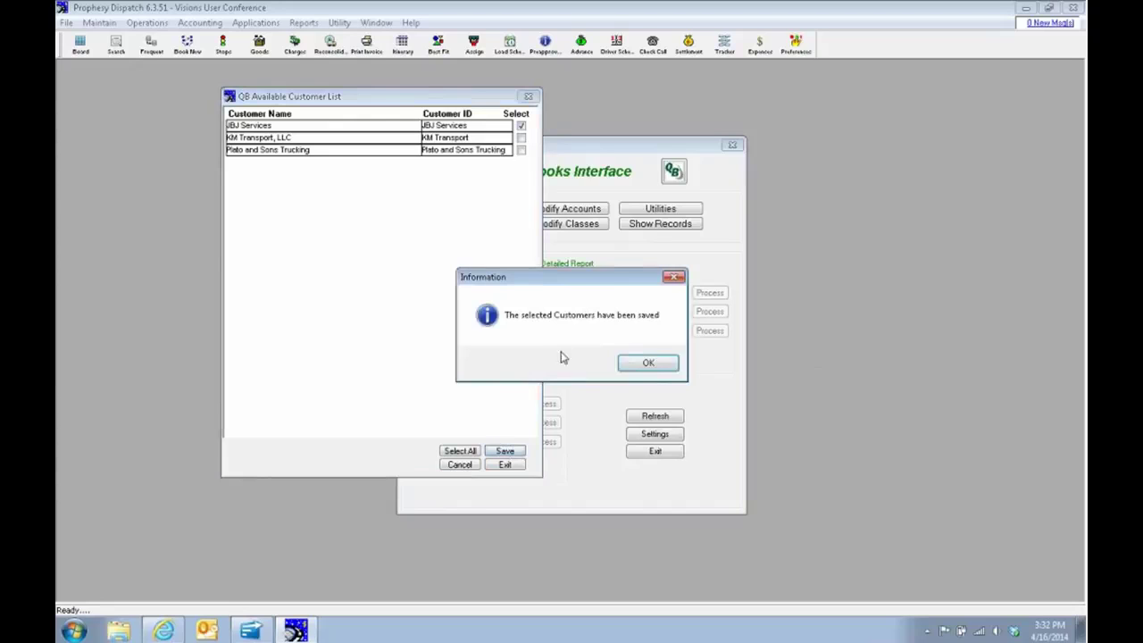
{"action": "left_click", "coordinate": [650, 365]}
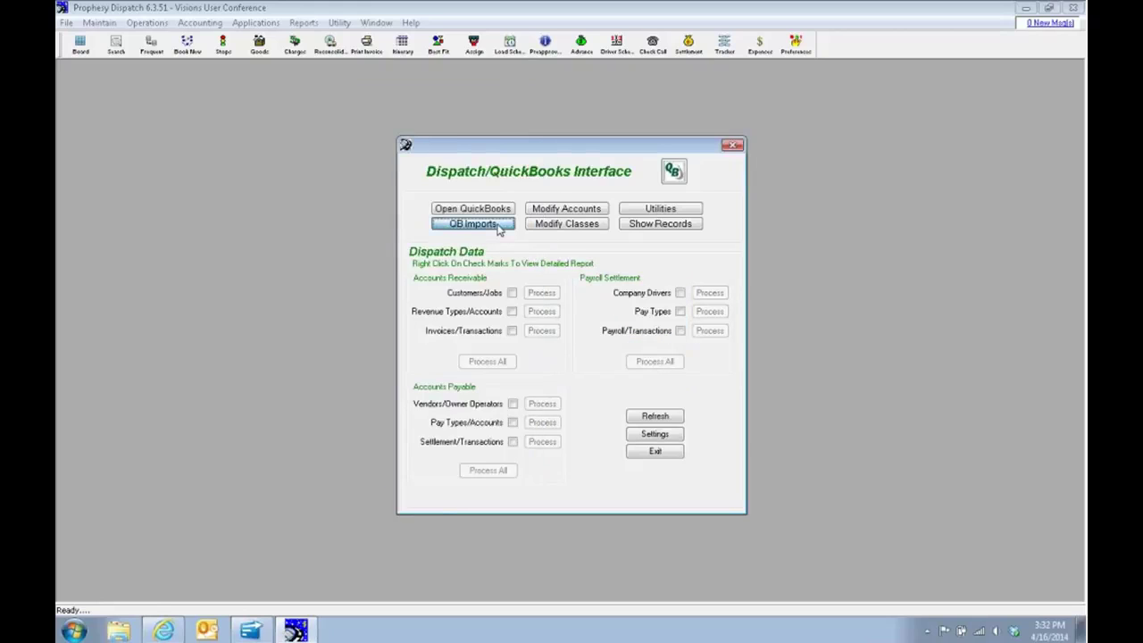
- Check which QuickBooks customers are still available for import, and exit the Dispatch/QuickBooks interface
{"action": "left_click", "coordinate": [499, 225]}
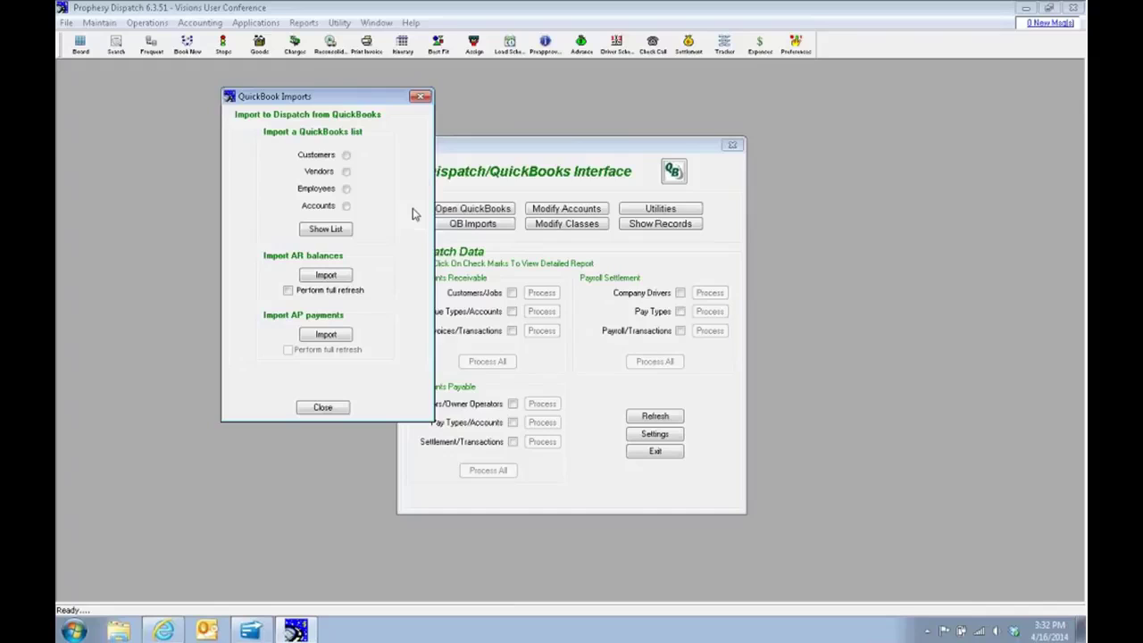
{"action": "left_click", "coordinate": [346, 155]}
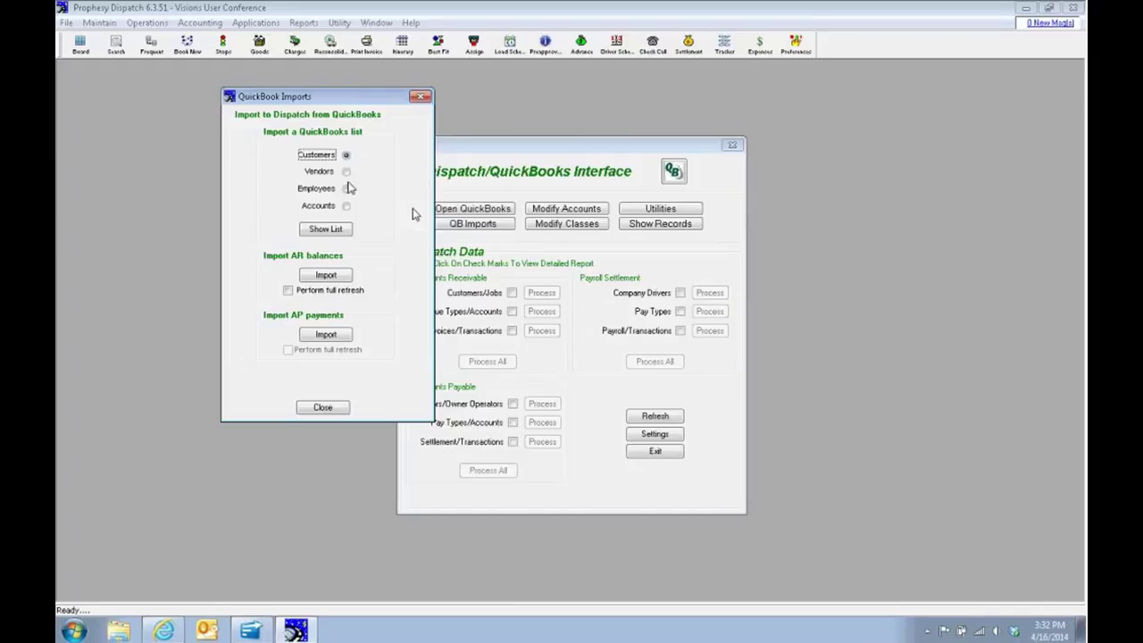
{"action": "left_click", "coordinate": [327, 229]}
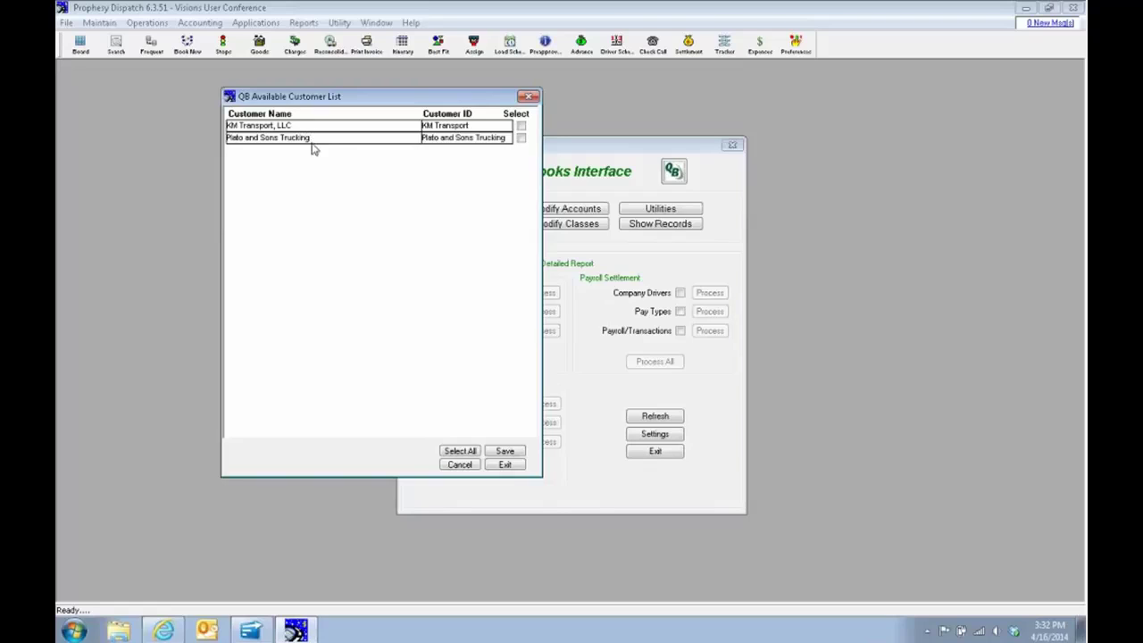
{"action": "left_click", "coordinate": [506, 465]}
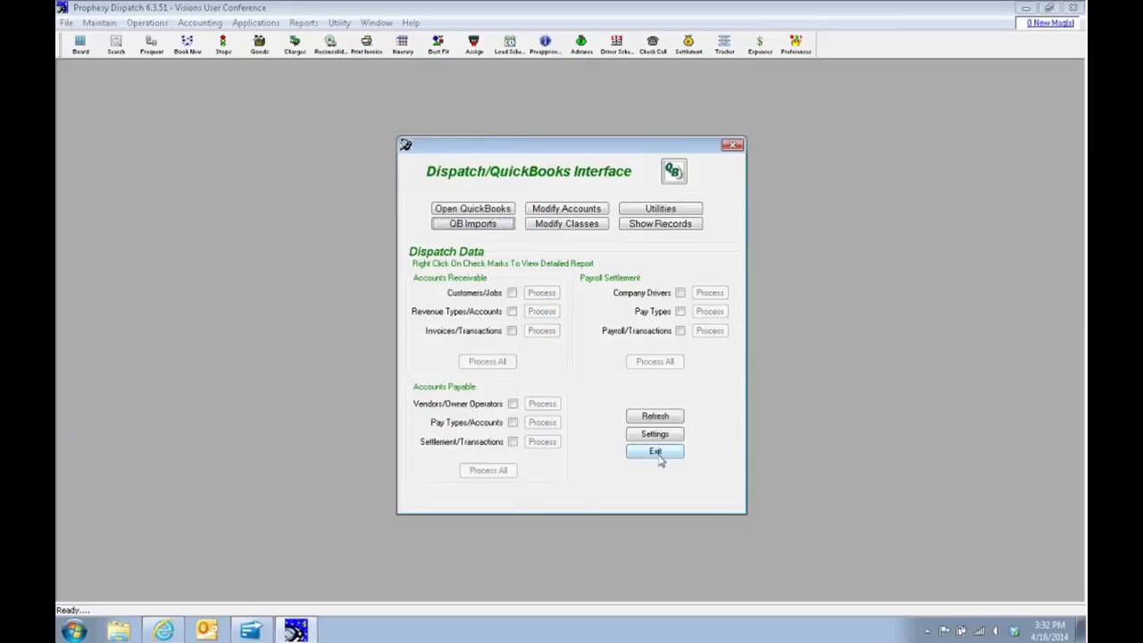
{"action": "left_click", "coordinate": [657, 453]}
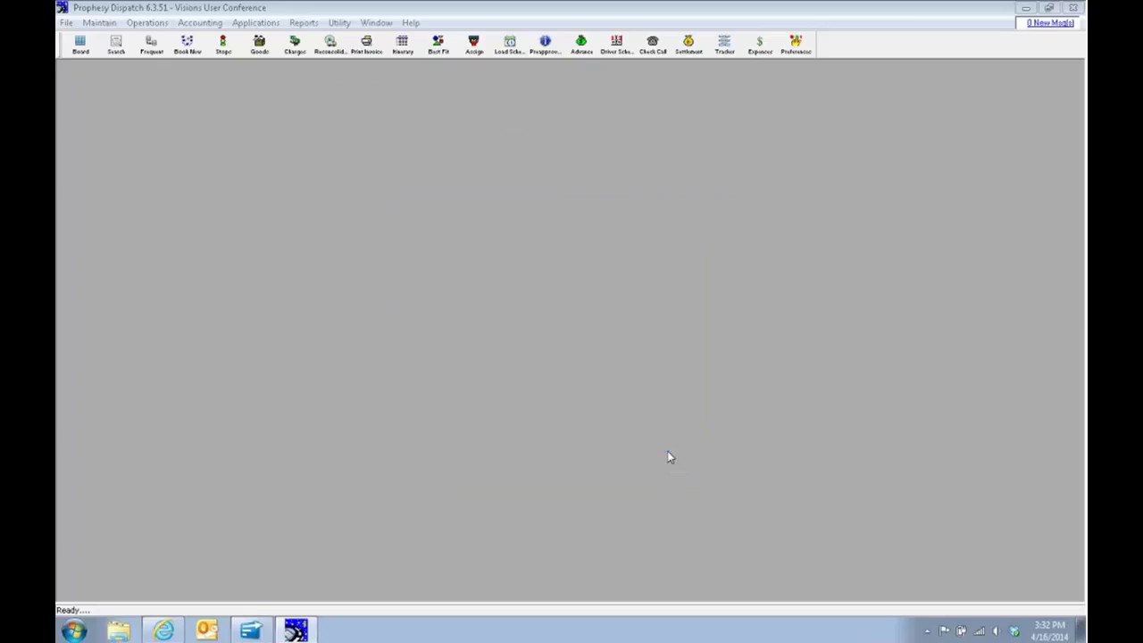
- Open the JBJ Services record in the customer locations and set its bill terms to 15 days
{"action": "left_click", "coordinate": [100, 22]}
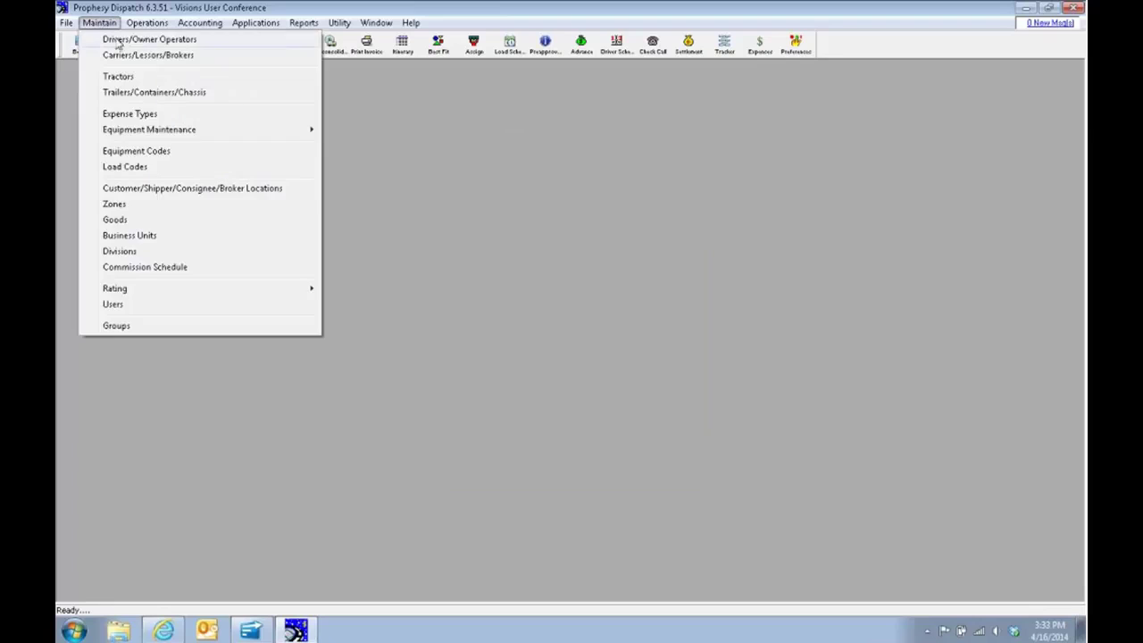
{"action": "left_click", "coordinate": [276, 196]}
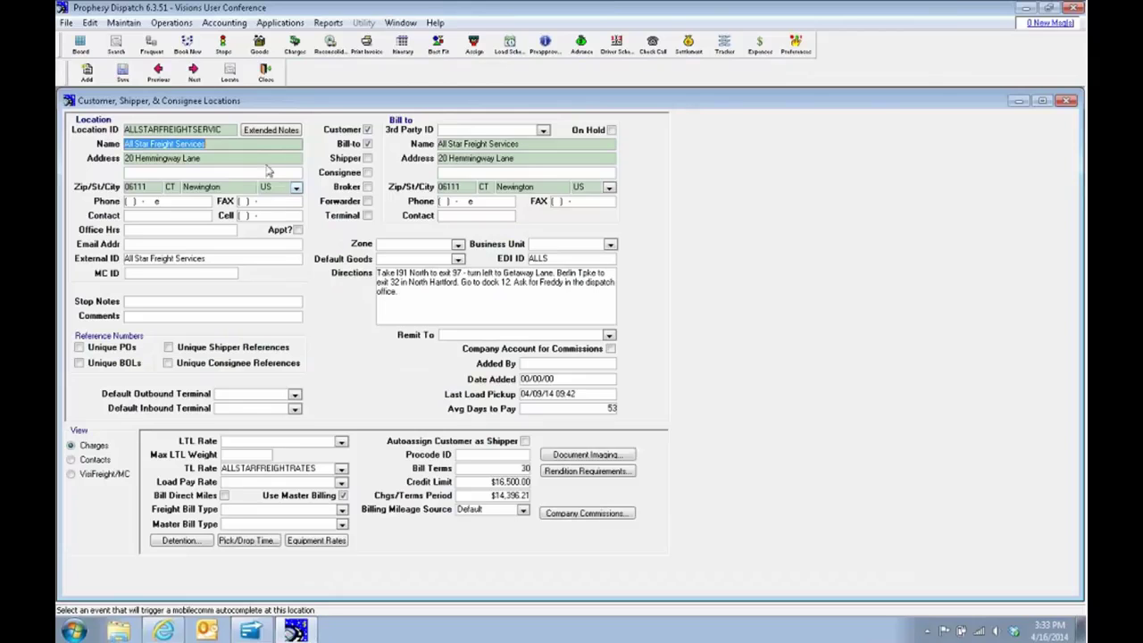
{"action": "left_click", "coordinate": [228, 79]}
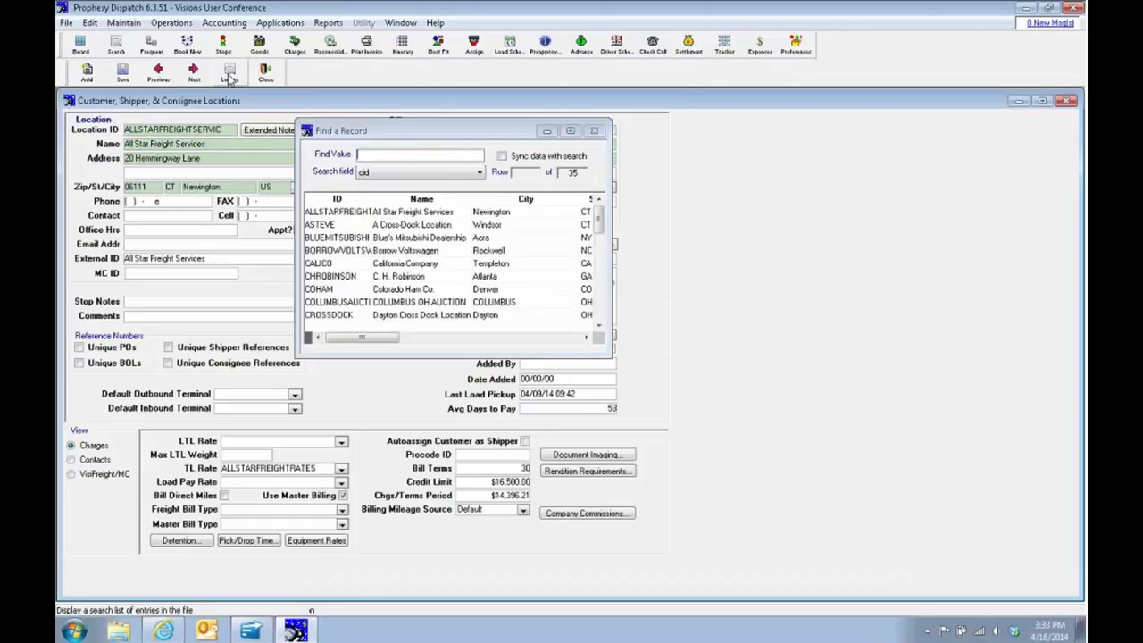
{"action": "type", "text": "jb"}
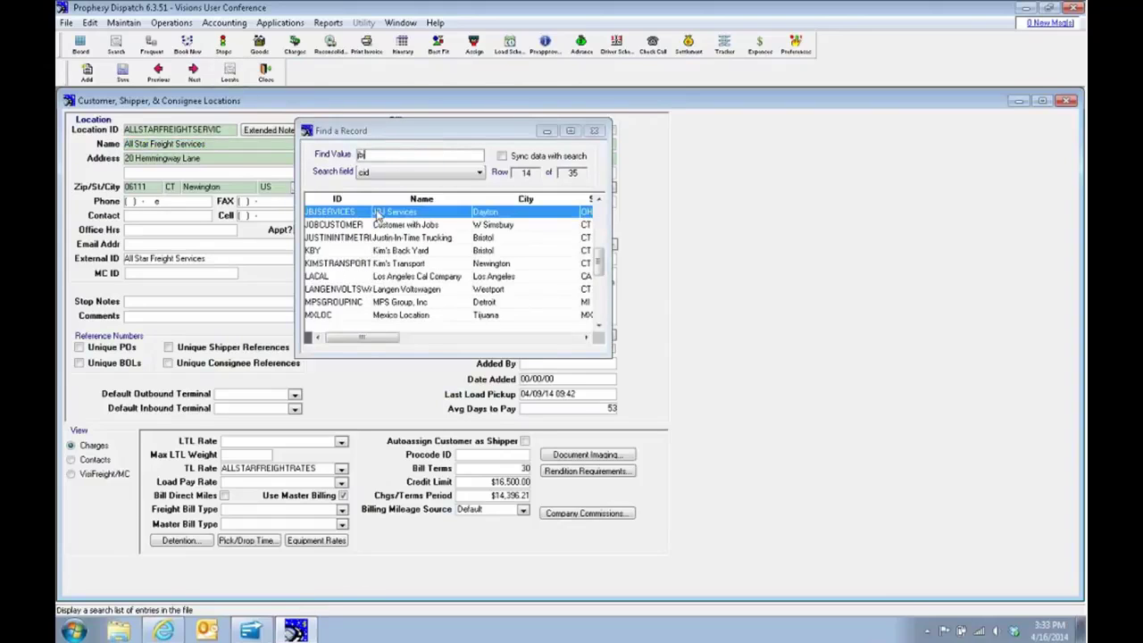
{"action": "double_click", "coordinate": [381, 213]}
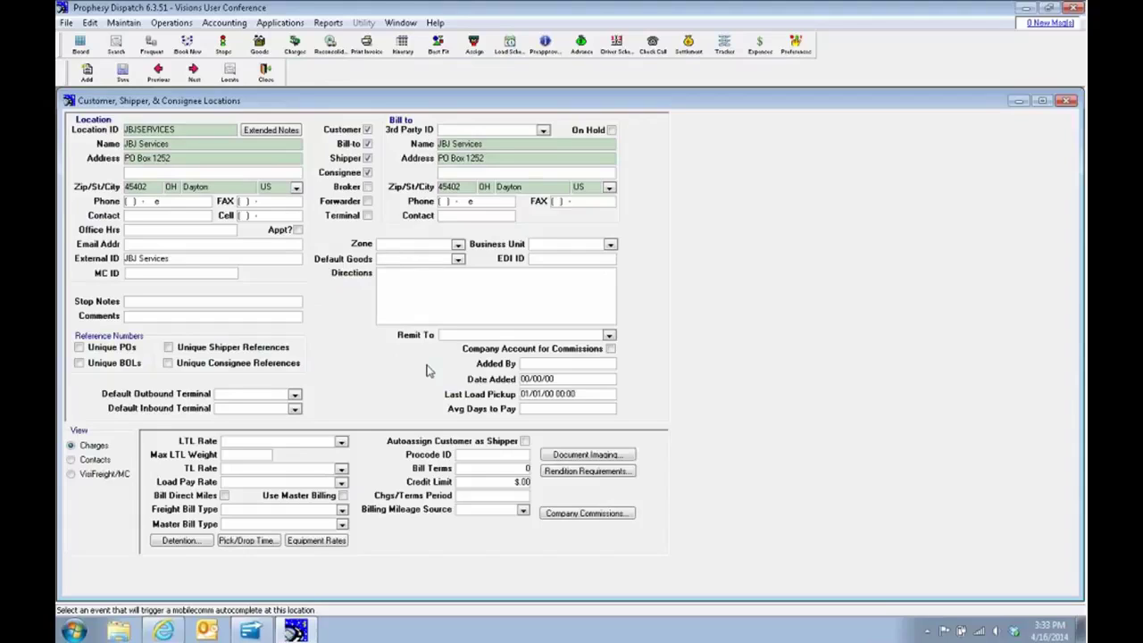
{"action": "left_click", "coordinate": [518, 469]}
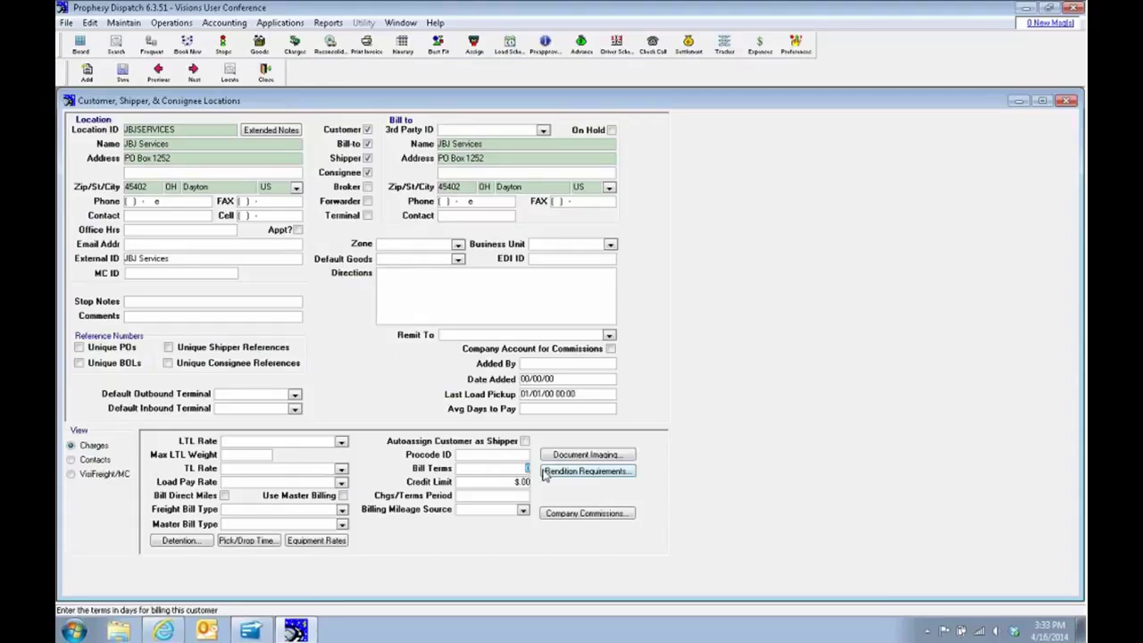
{"action": "type", "text": "15"}
{"action": "left_click", "coordinate": [515, 481]}
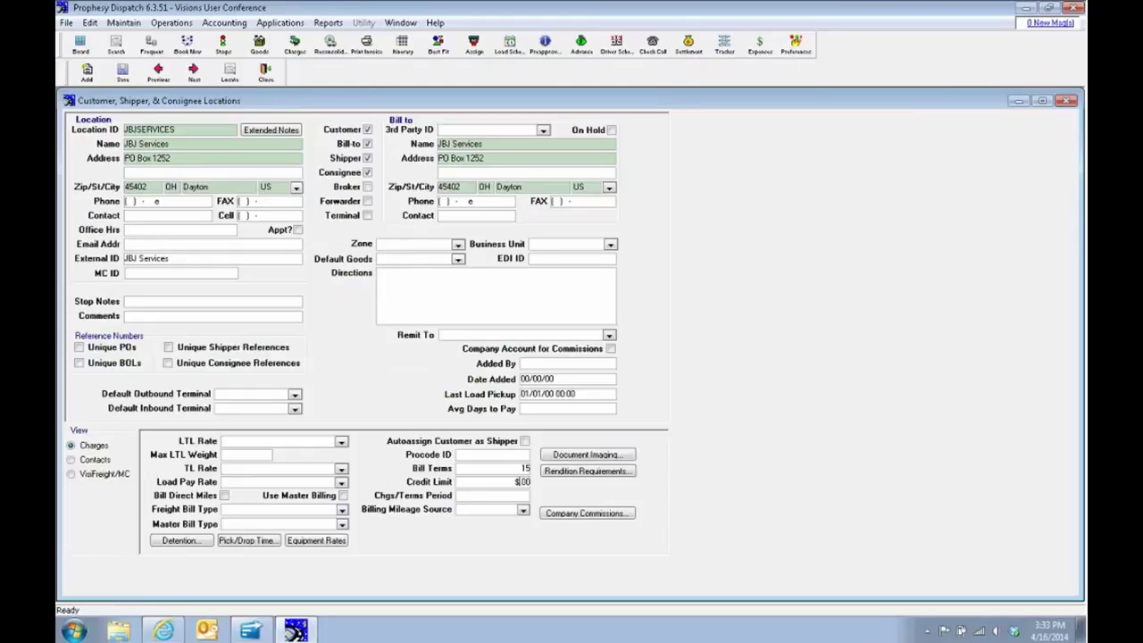
- Set the JBJ Services freight bill type to Freight Bill Auto Hauler, save the record and close it
{"action": "left_click", "coordinate": [342, 510]}
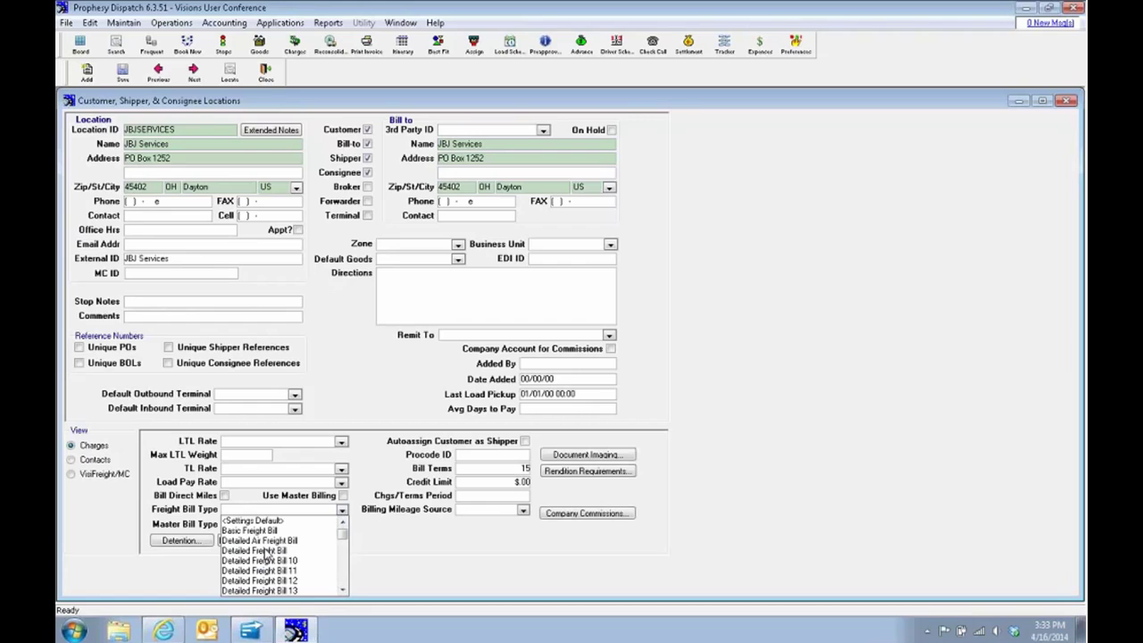
{"action": "left_click", "coordinate": [343, 578]}
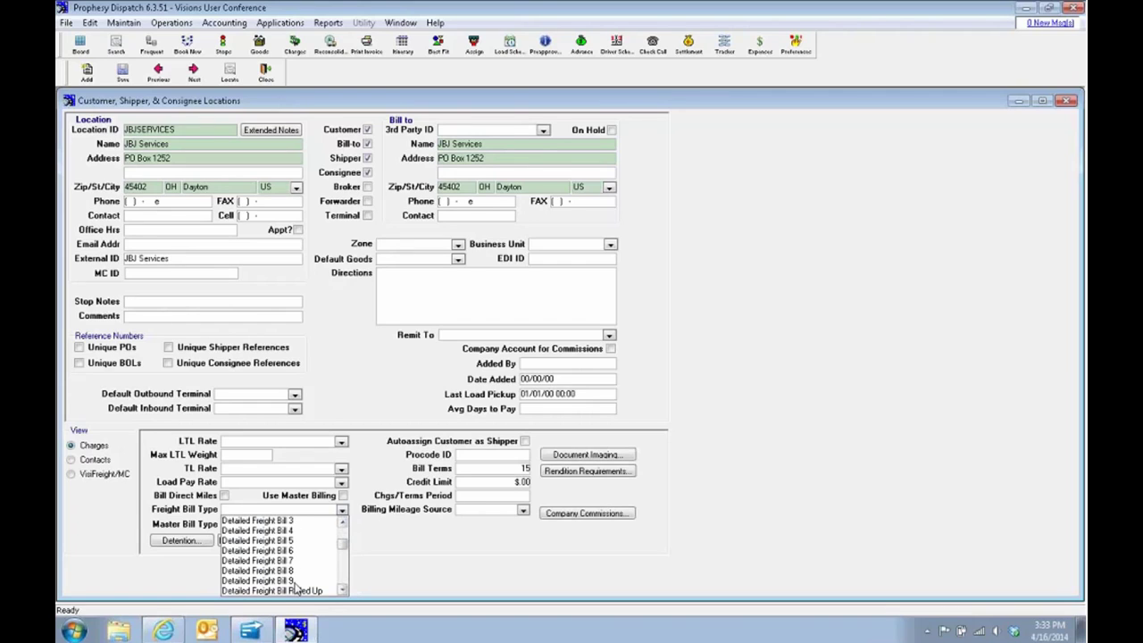
{"action": "scroll", "coordinate": [295, 581], "scroll_direction": "down", "scroll_amount": 5}
{"action": "left_click", "coordinate": [272, 550]}
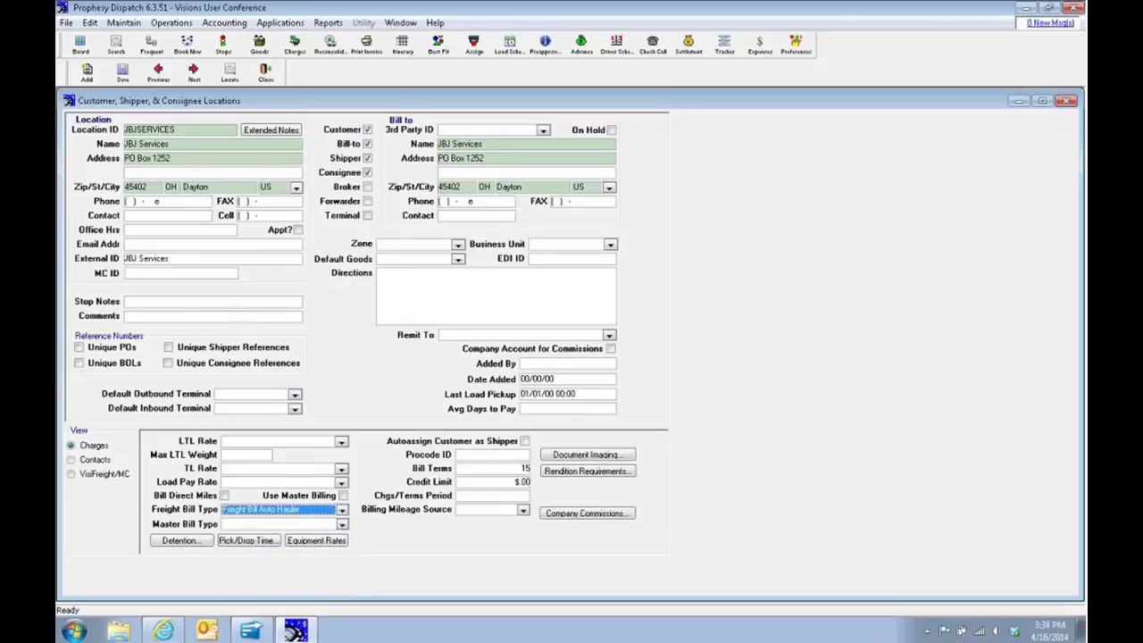
{"action": "left_click", "coordinate": [122, 73]}
{"action": "left_click", "coordinate": [265, 74]}
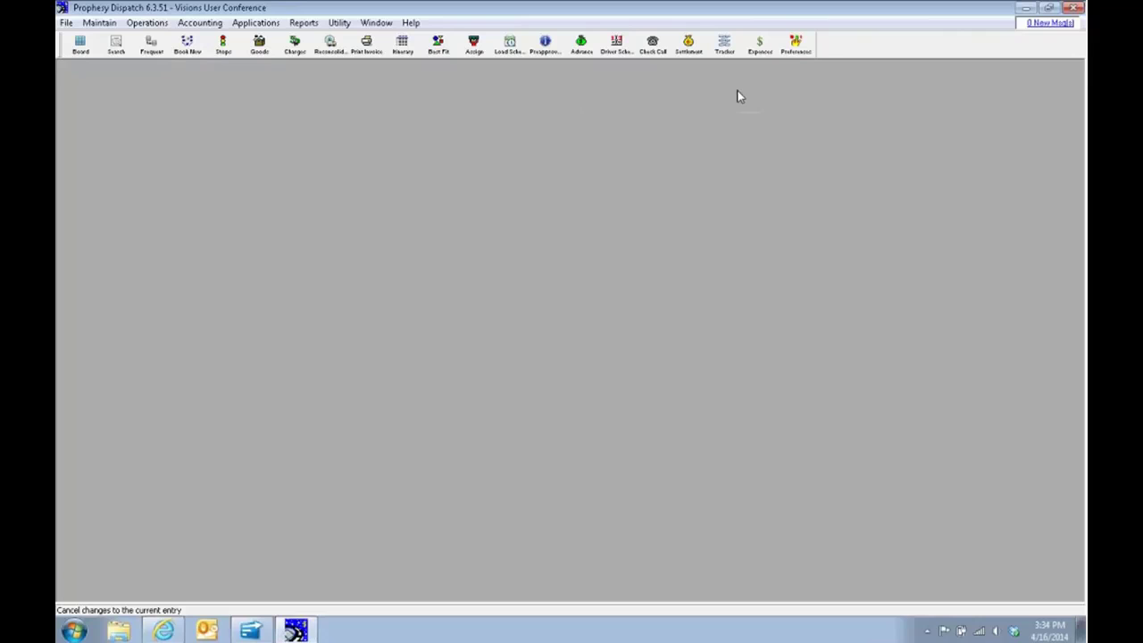
- Set the default freight bill type to Detailed Freight Bill in the billing preferences, and preview the bill for load 1122
{"action": "left_click", "coordinate": [795, 54]}
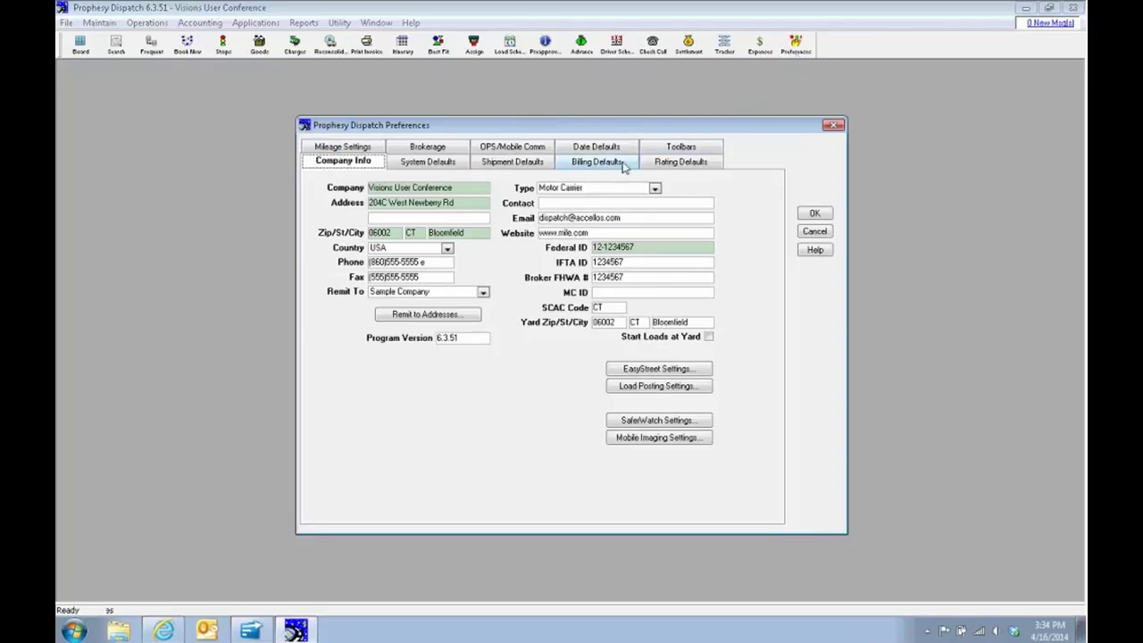
{"action": "left_click", "coordinate": [632, 161]}
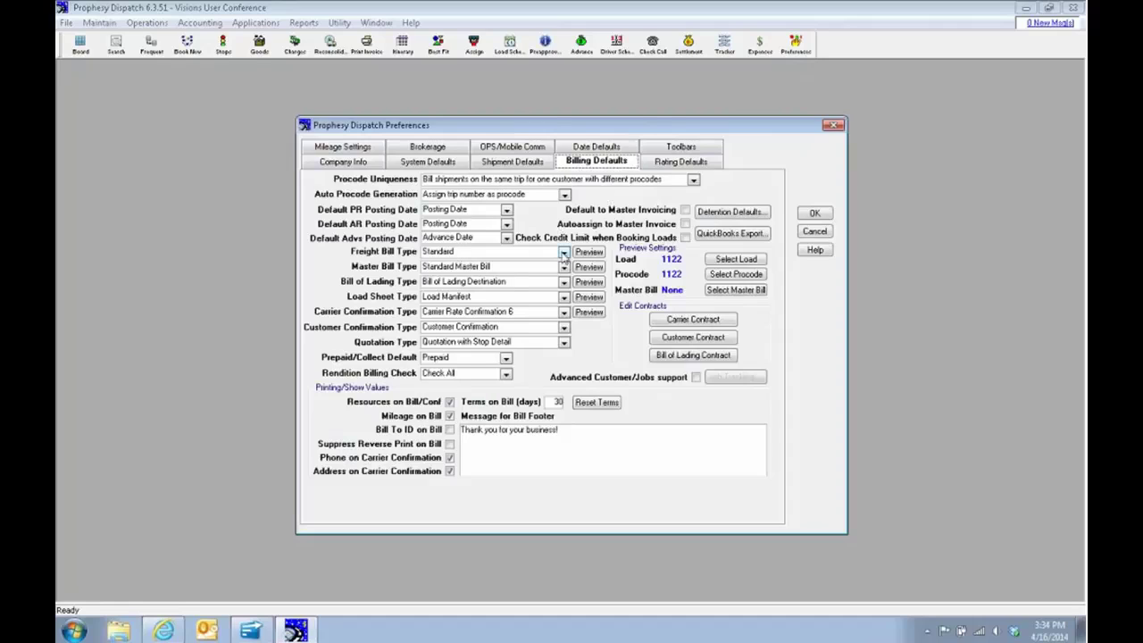
{"action": "left_click", "coordinate": [564, 253]}
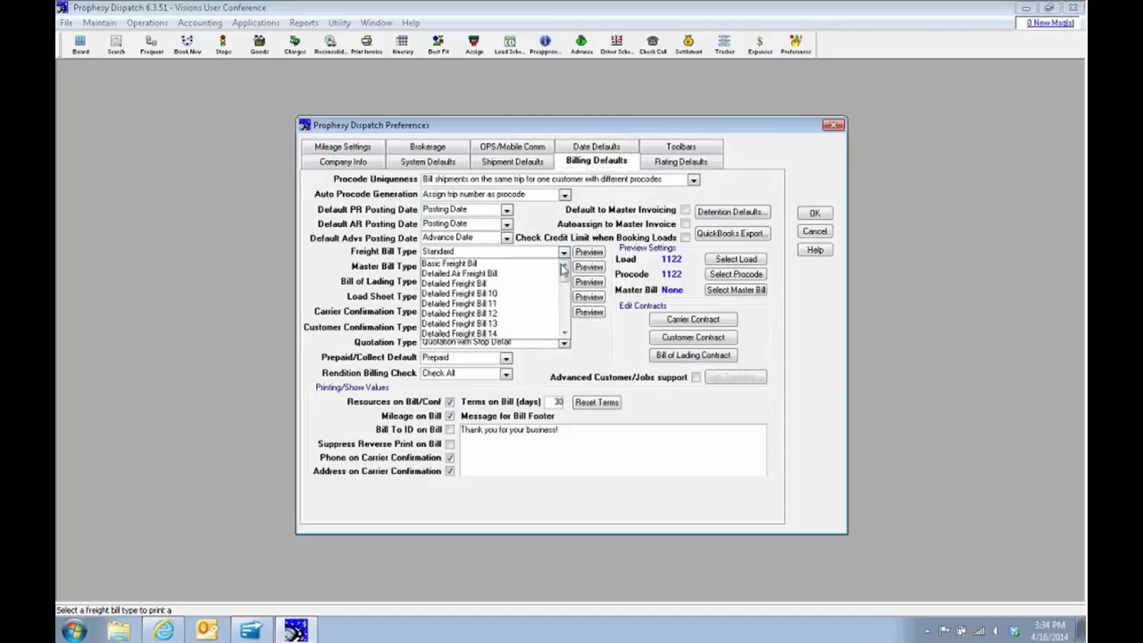
{"action": "left_click_drag", "start_coordinate": [563, 273], "coordinate": [565, 317]}
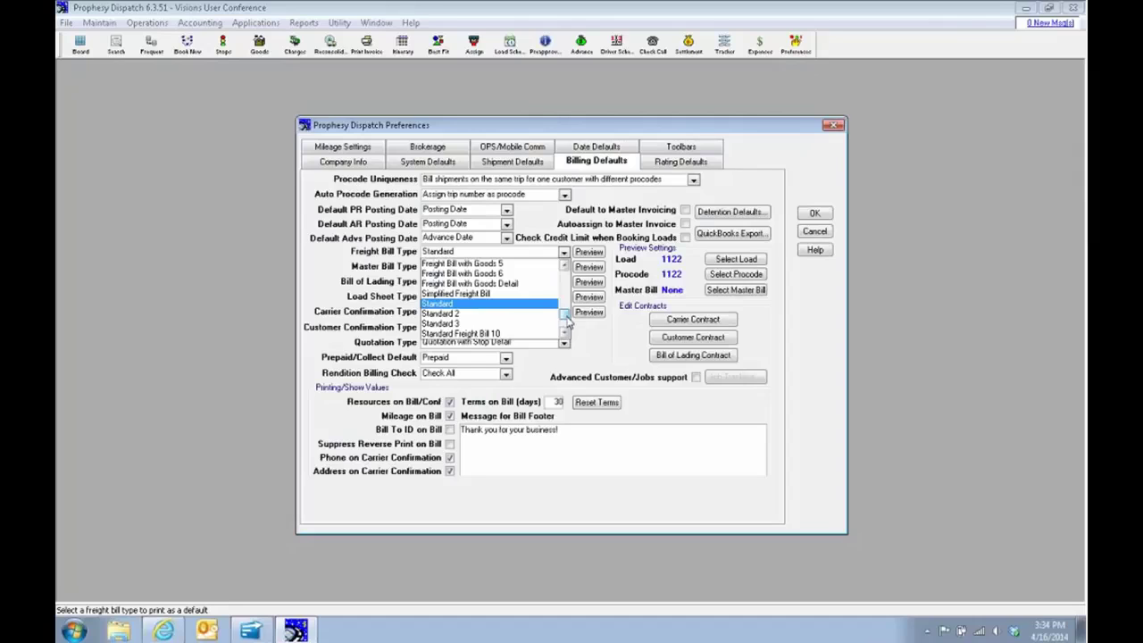
{"action": "left_click", "coordinate": [601, 332]}
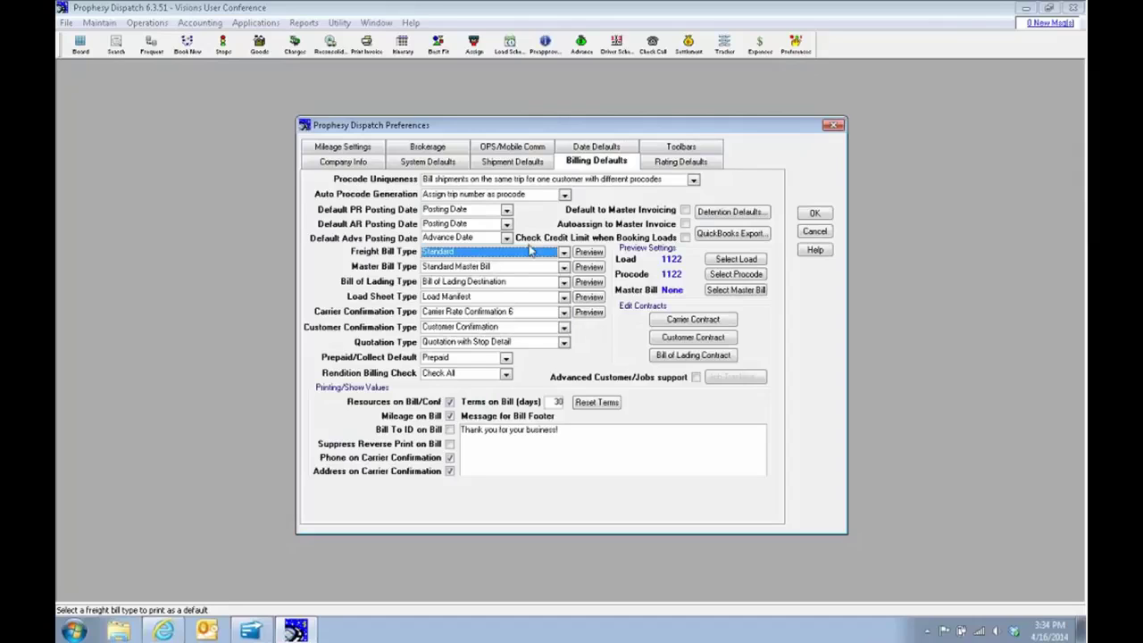
{"action": "left_click", "coordinate": [564, 253]}
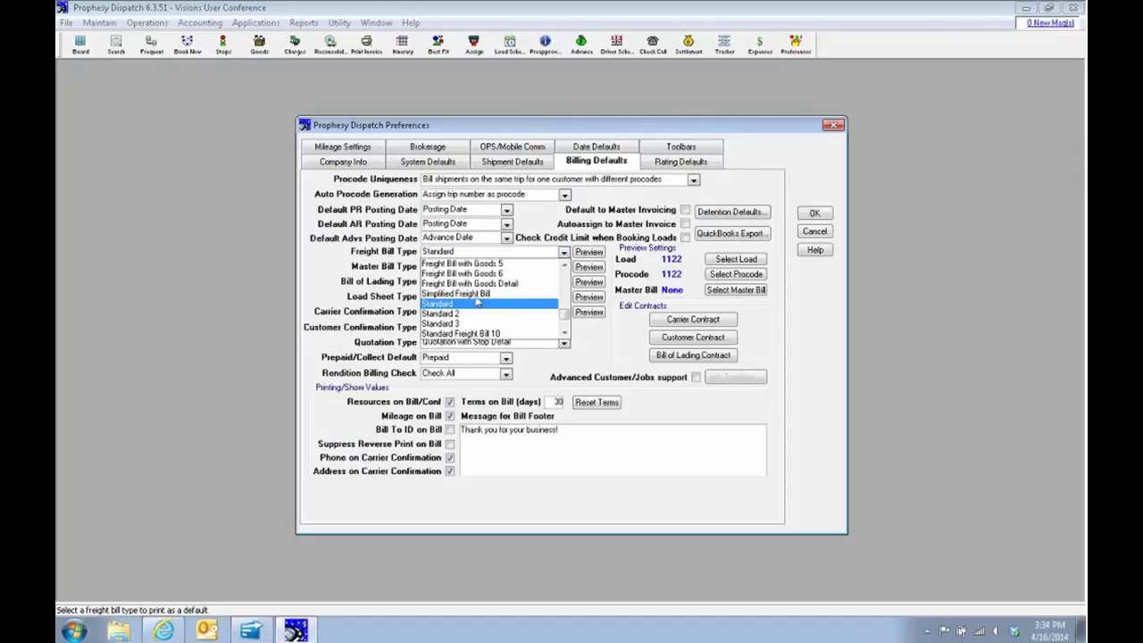
{"action": "scroll", "coordinate": [565, 311], "scroll_direction": "up", "scroll_amount": 3}
{"action": "left_click_drag", "start_coordinate": [565, 311], "coordinate": [565, 277]}
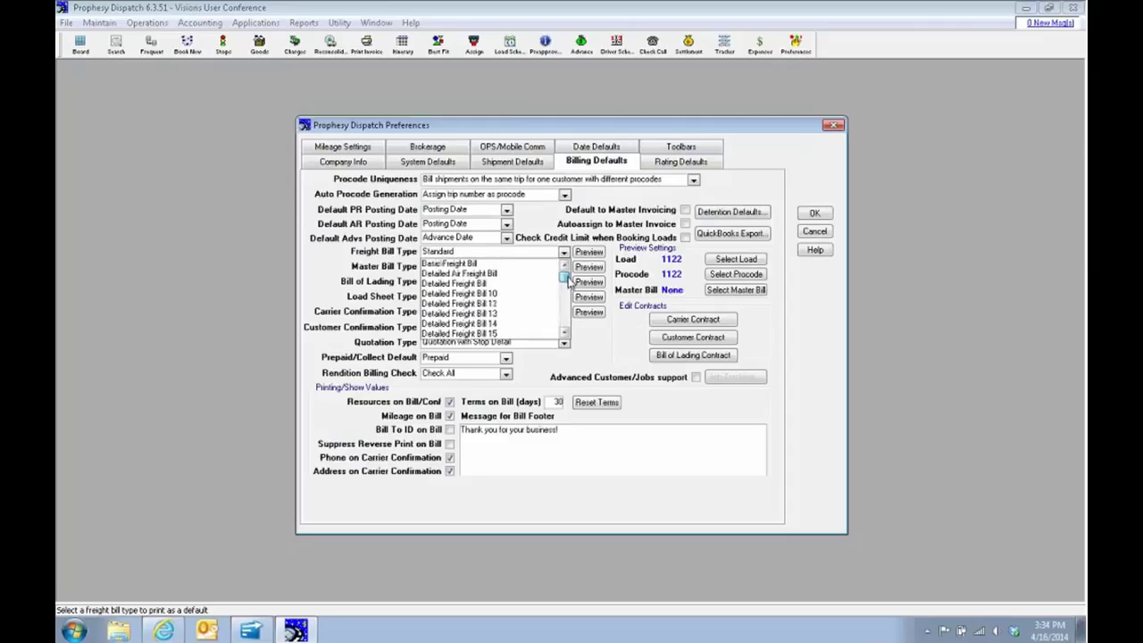
{"action": "left_click", "coordinate": [468, 284]}
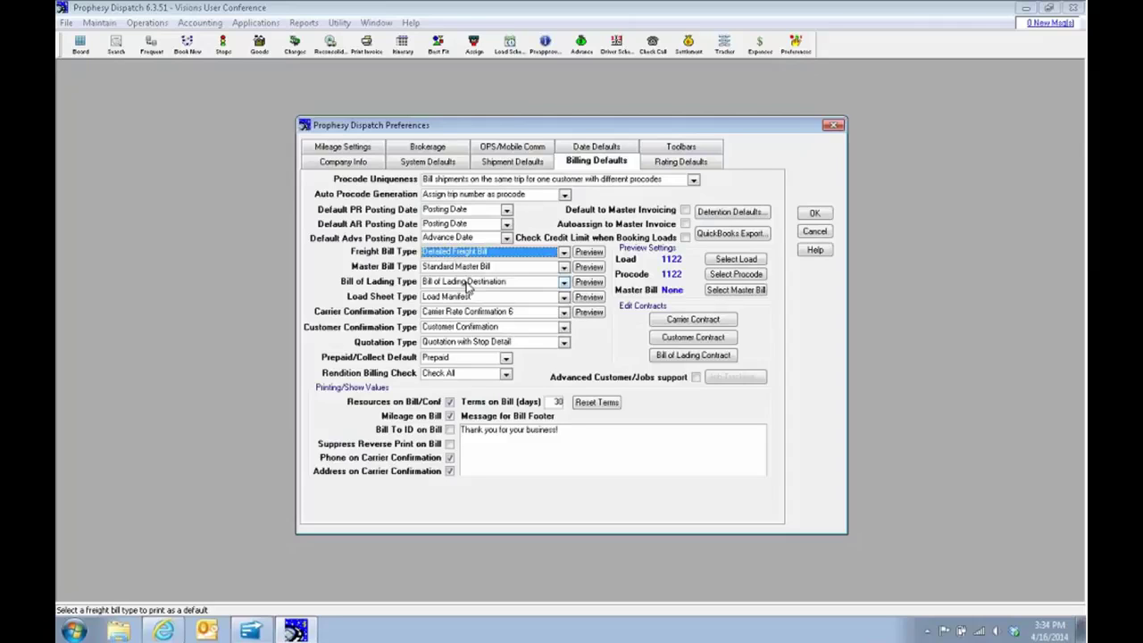
{"action": "left_click", "coordinate": [594, 255]}
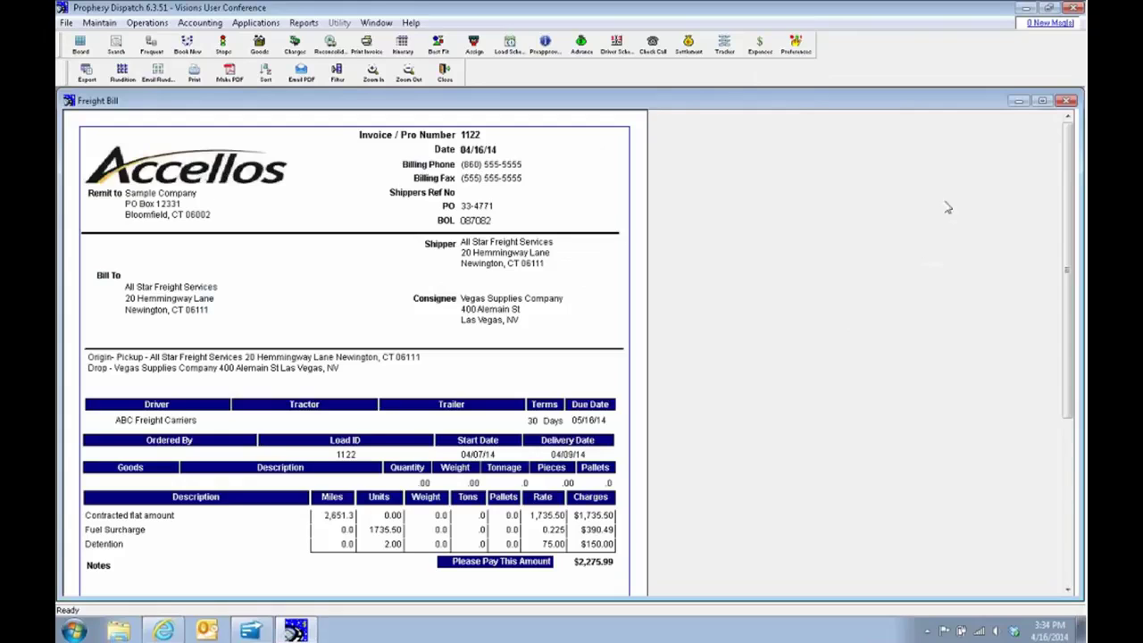
{"action": "left_click", "coordinate": [1067, 101]}
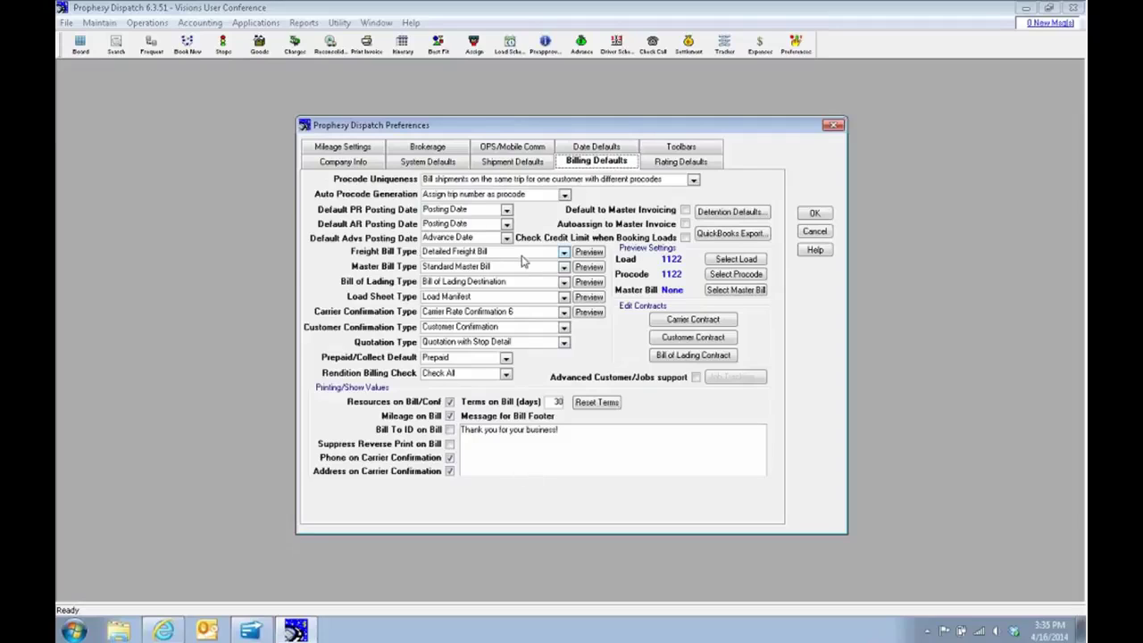
- Turn off Resources on Bill/Conf, preview the freight bill again and save the preferences
{"action": "left_click", "coordinate": [450, 403]}
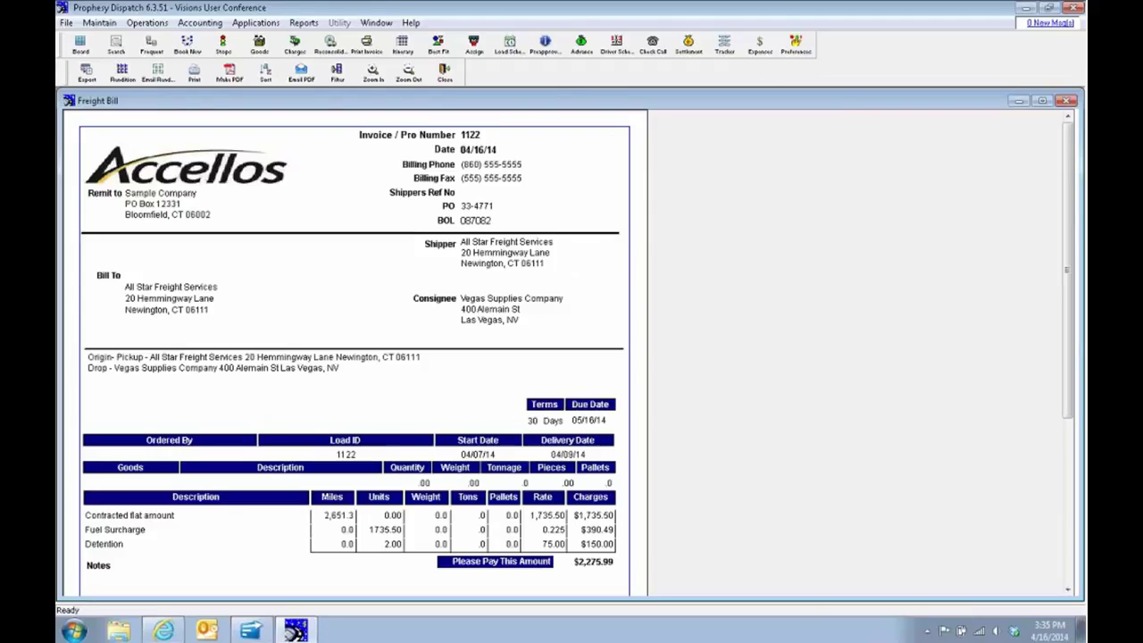
{"action": "left_click", "coordinate": [1070, 103]}
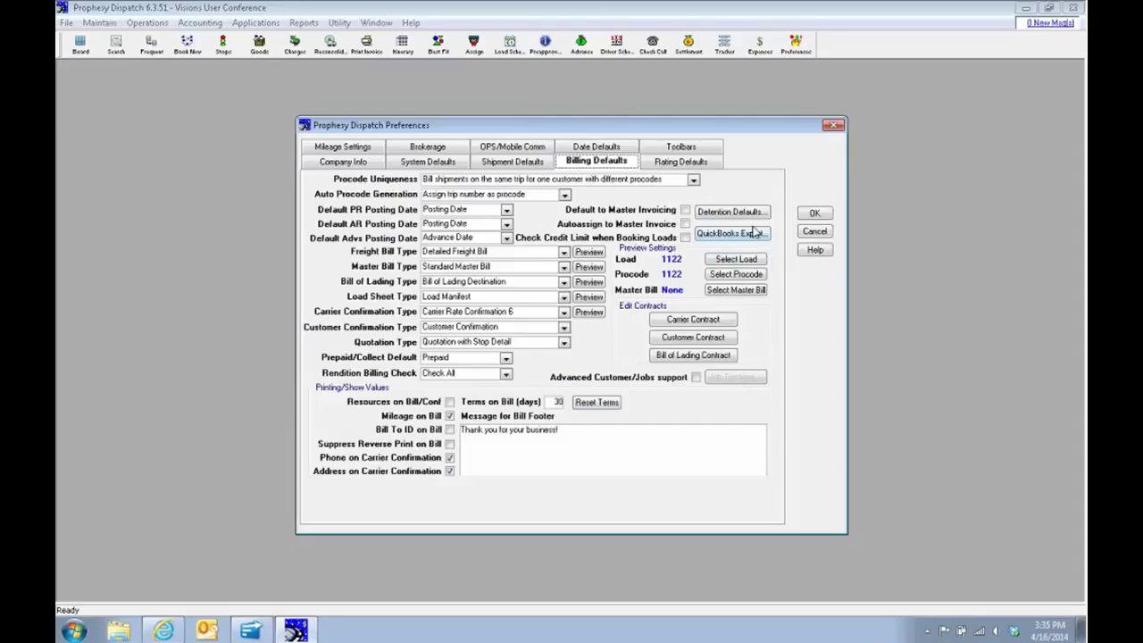
{"action": "left_click", "coordinate": [816, 215]}
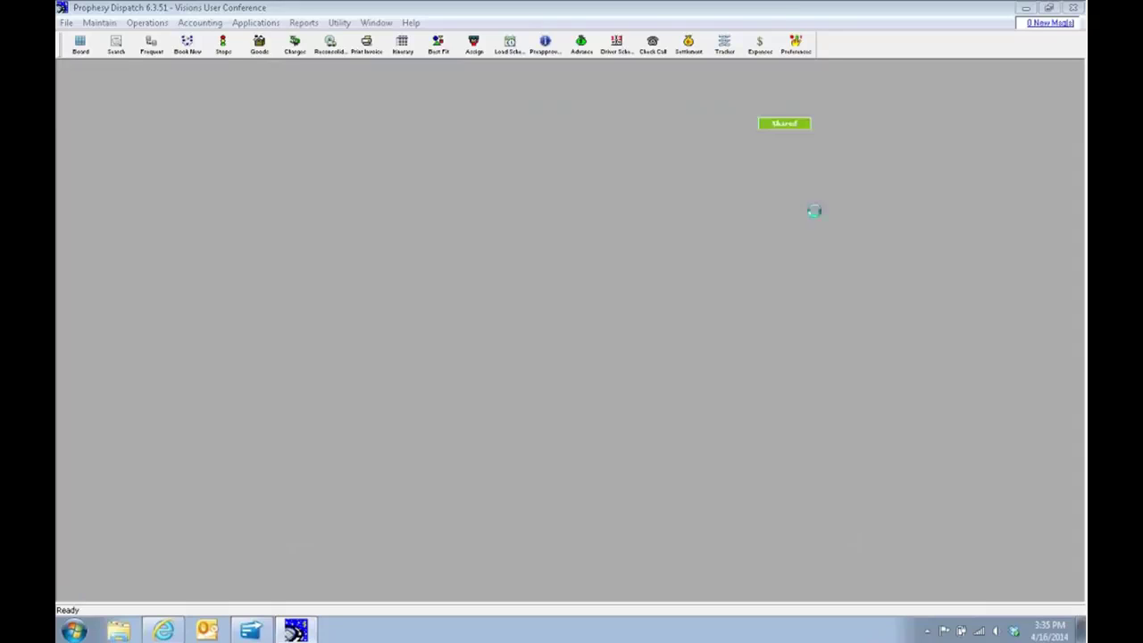